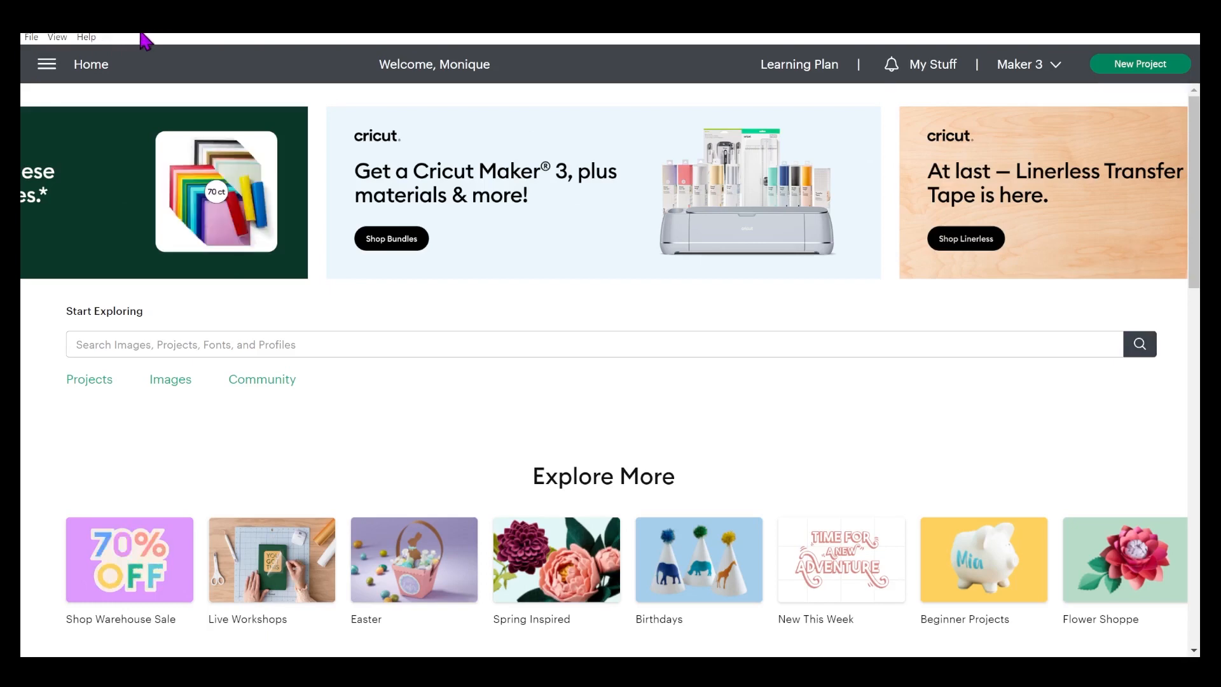
Check the Application Experience option in the general Design Space settings and close the settings.
click(46, 66)
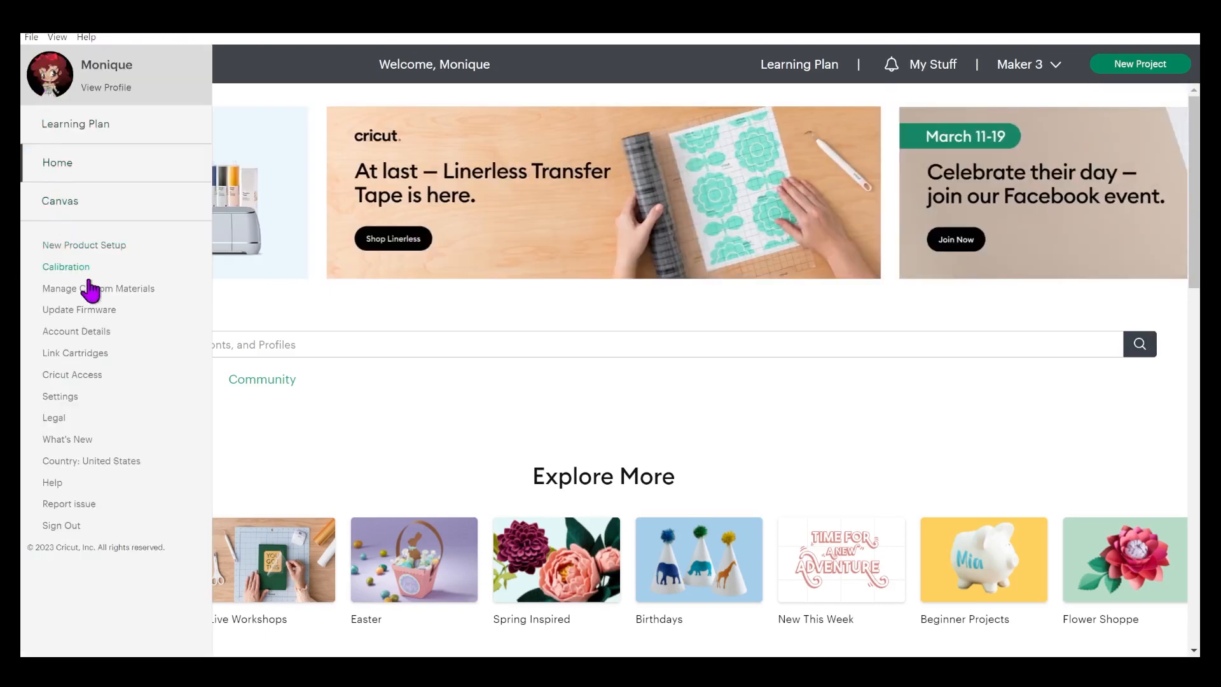
click(60, 397)
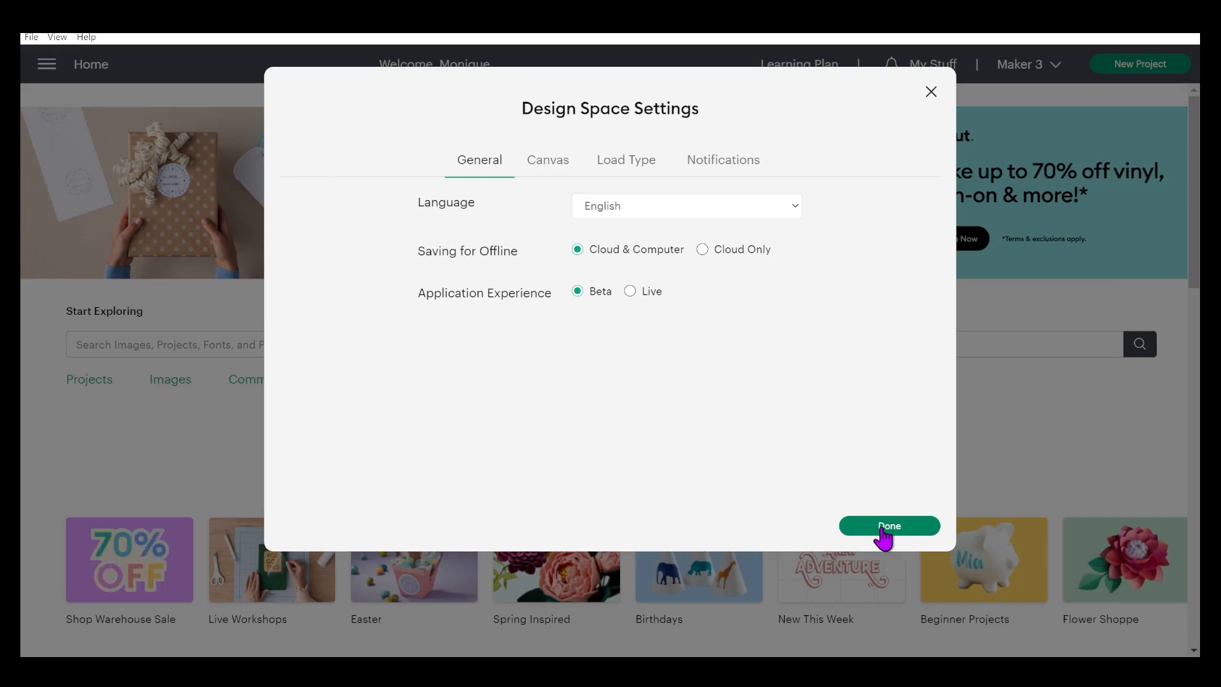
click(884, 528)
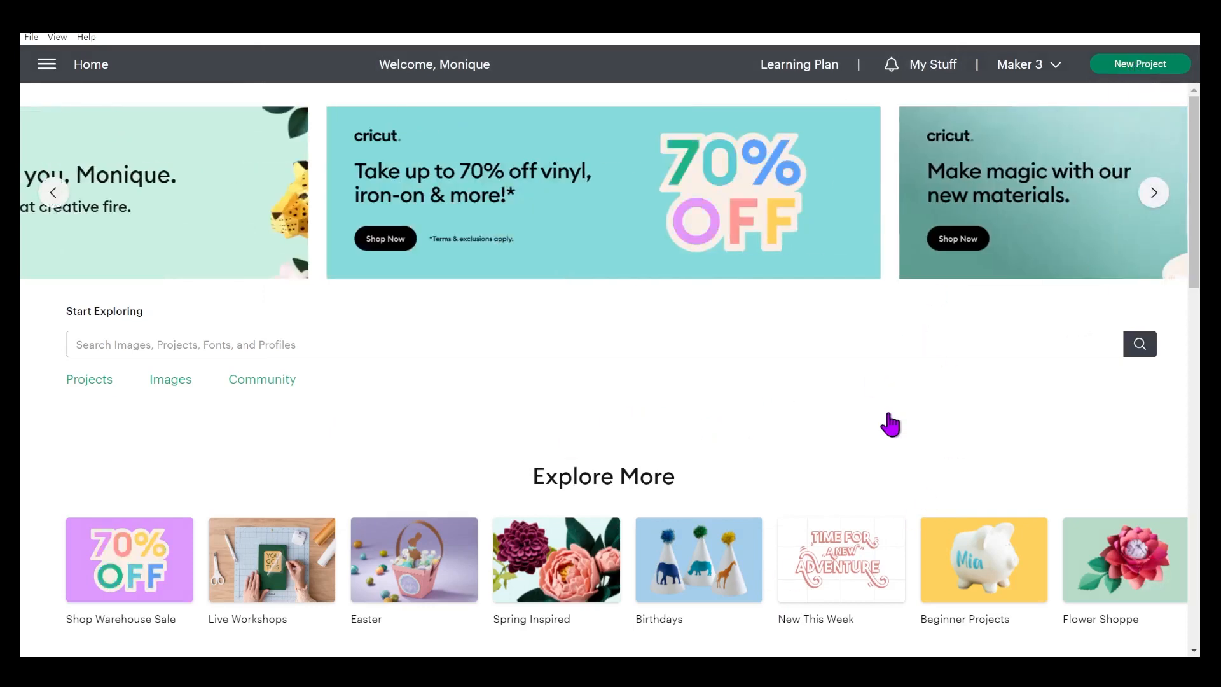
Start a new project, add the text "Hello", and move it toward the middle of the canvas.
click(1135, 68)
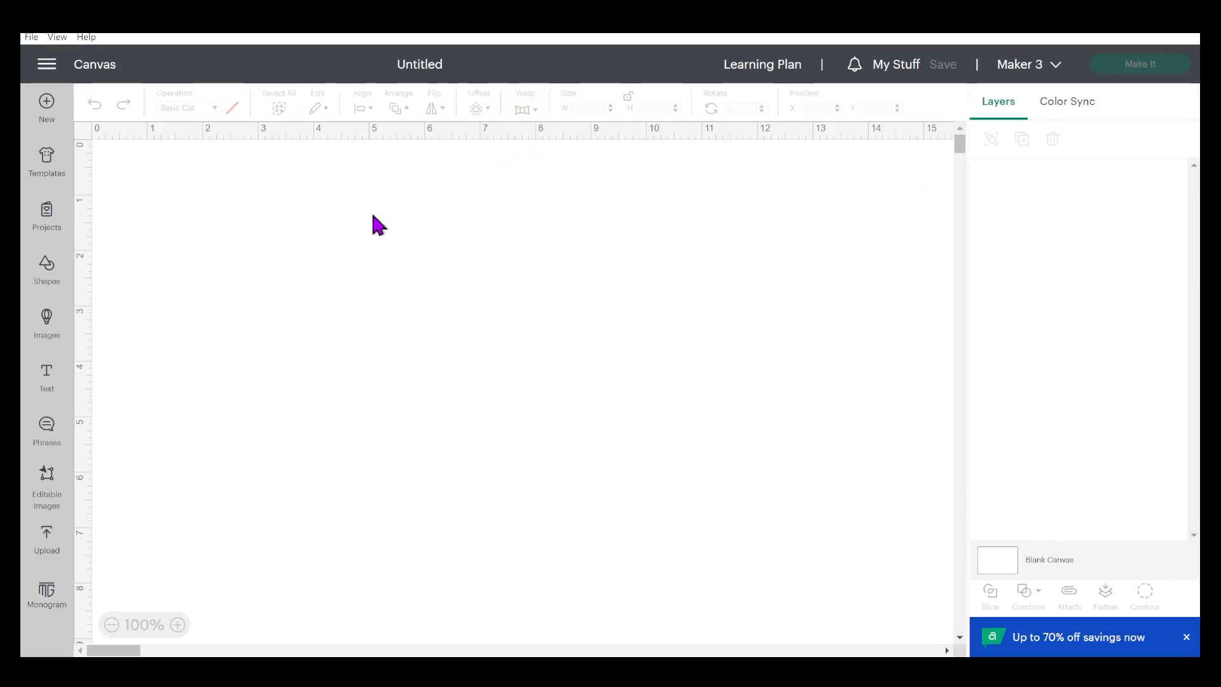
click(51, 390)
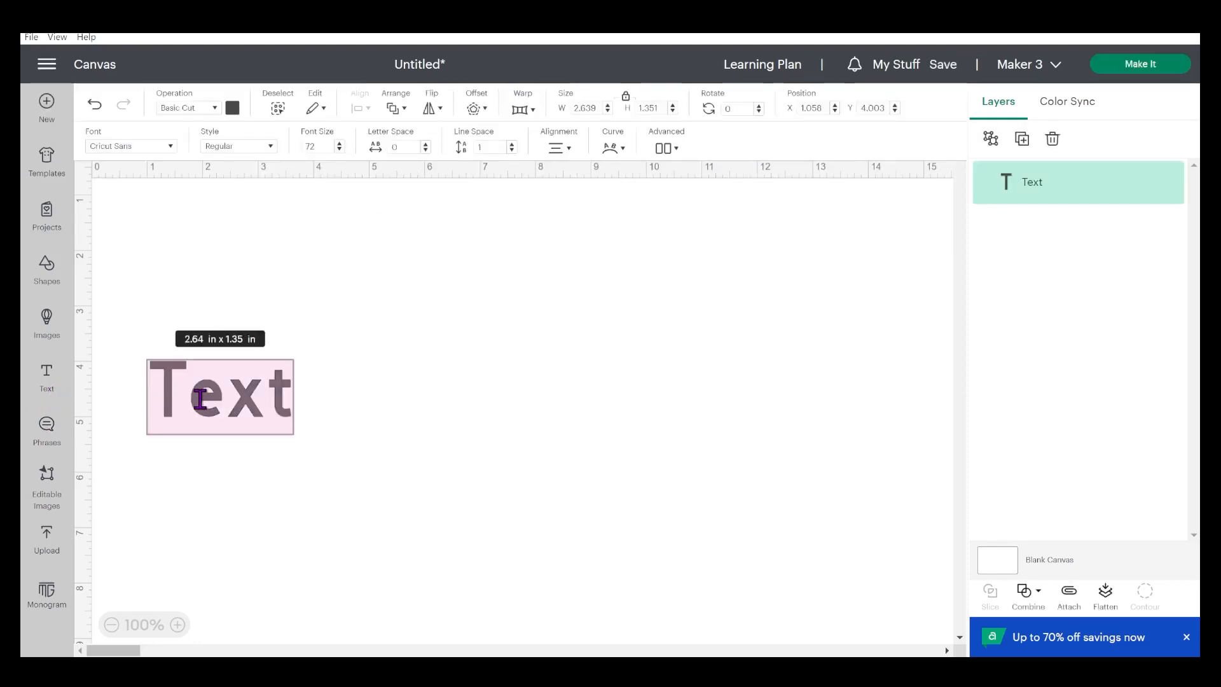
text(Hello)
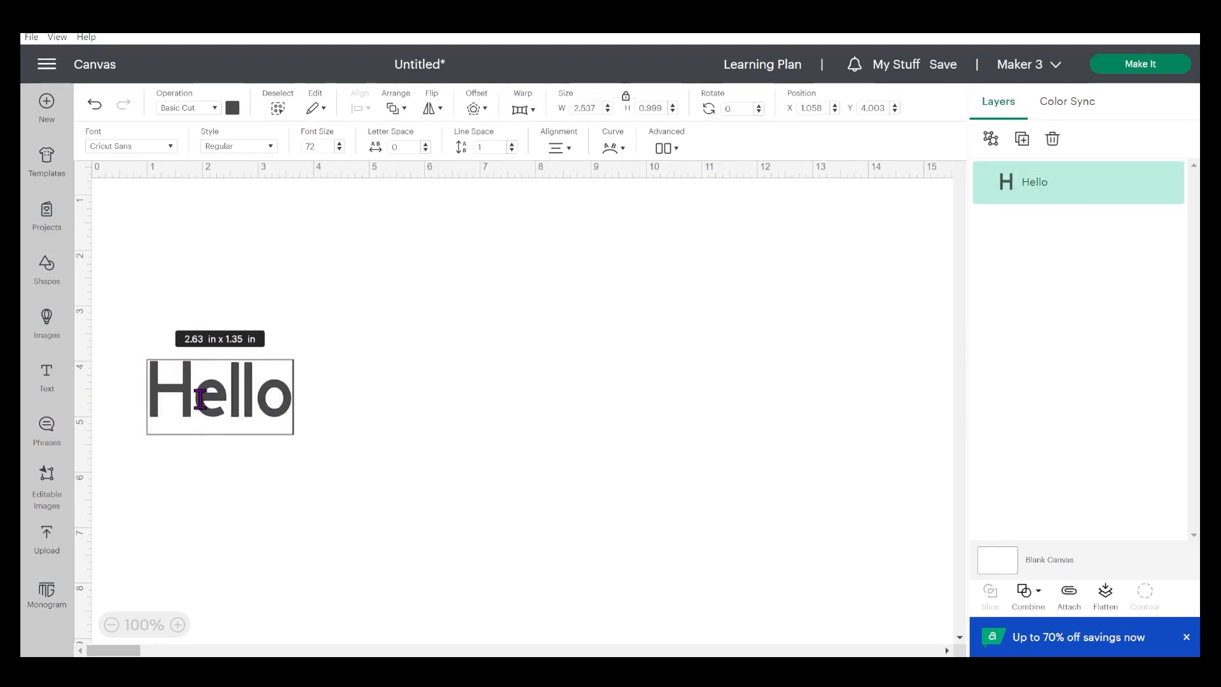
click(311, 475)
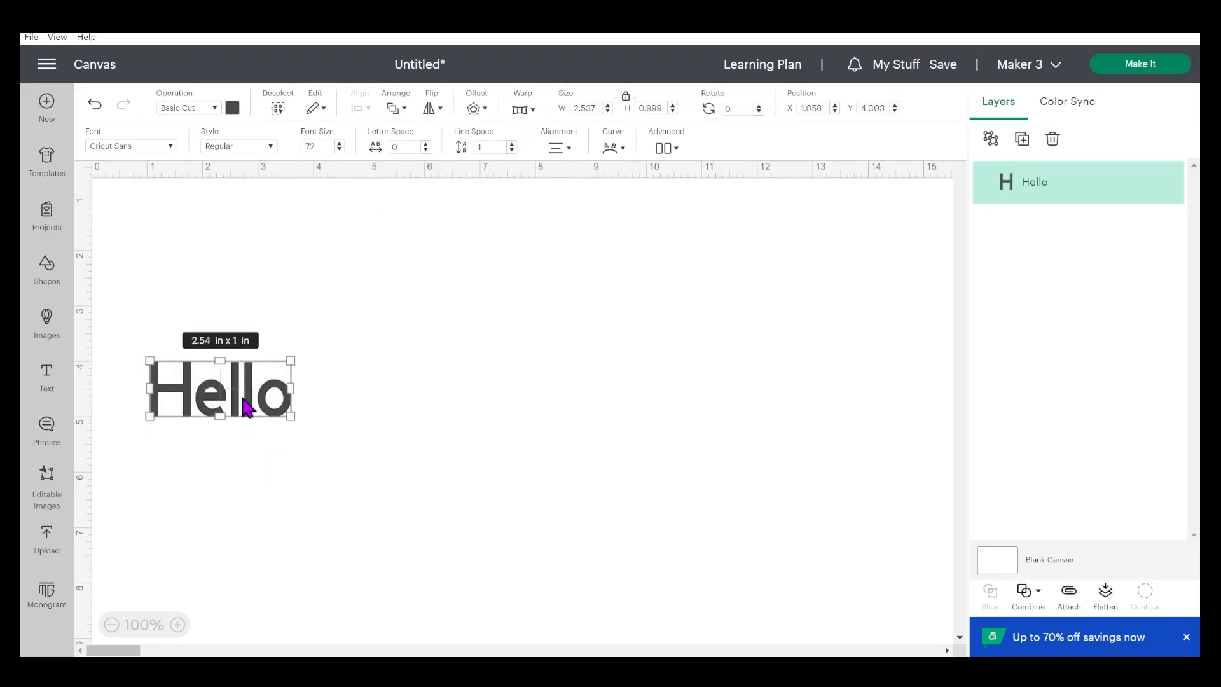
drag(243, 397, 562, 369)
Change the Hello text's font to the multi-layer DonJuan font.
click(122, 150)
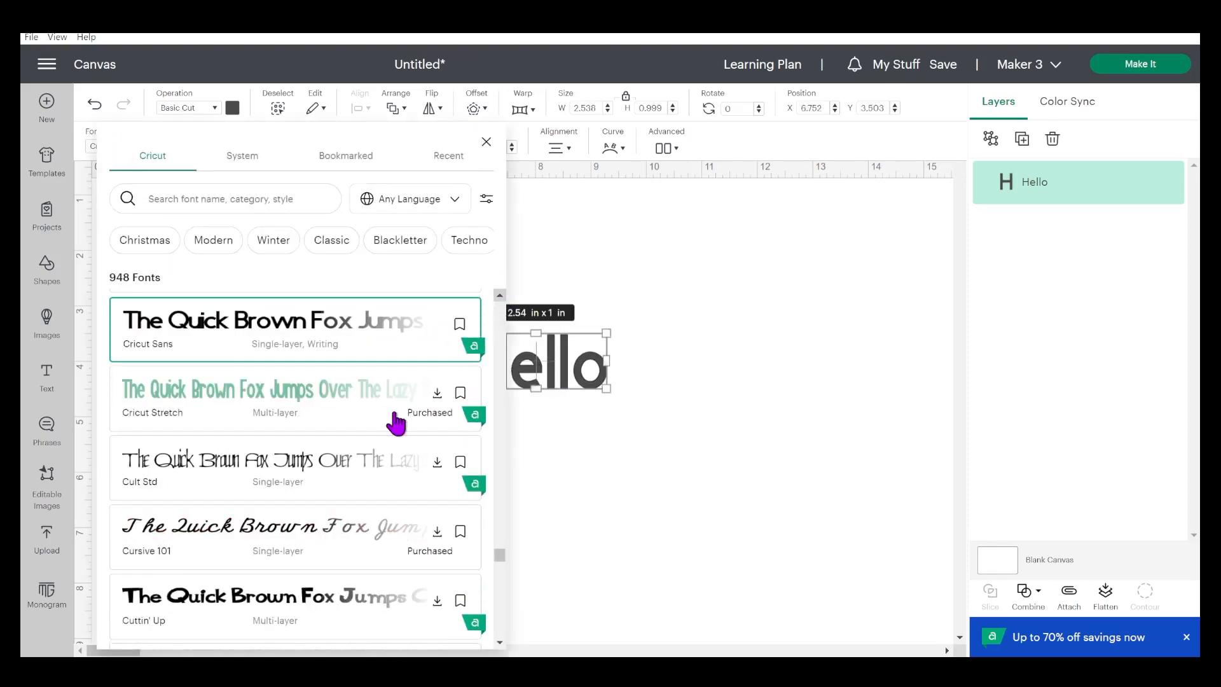
scroll(399, 467, down, 5)
scroll(398, 464, down, 10)
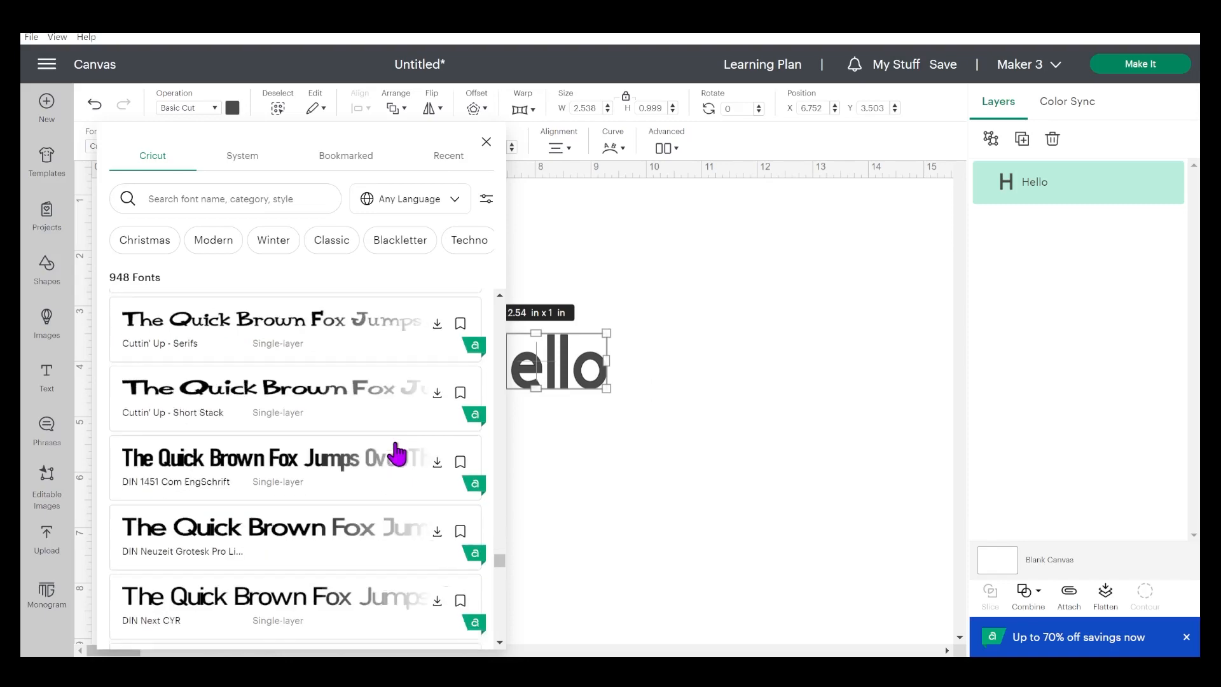
scroll(394, 455, down, 8)
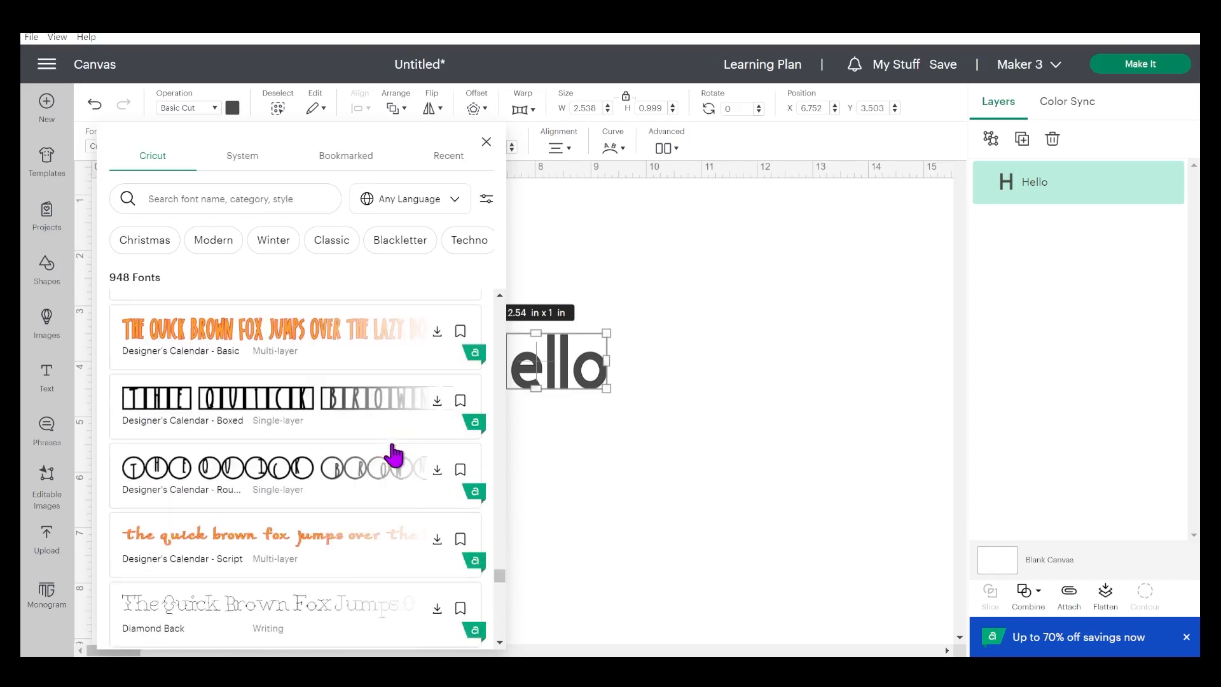
scroll(391, 455, down, 5)
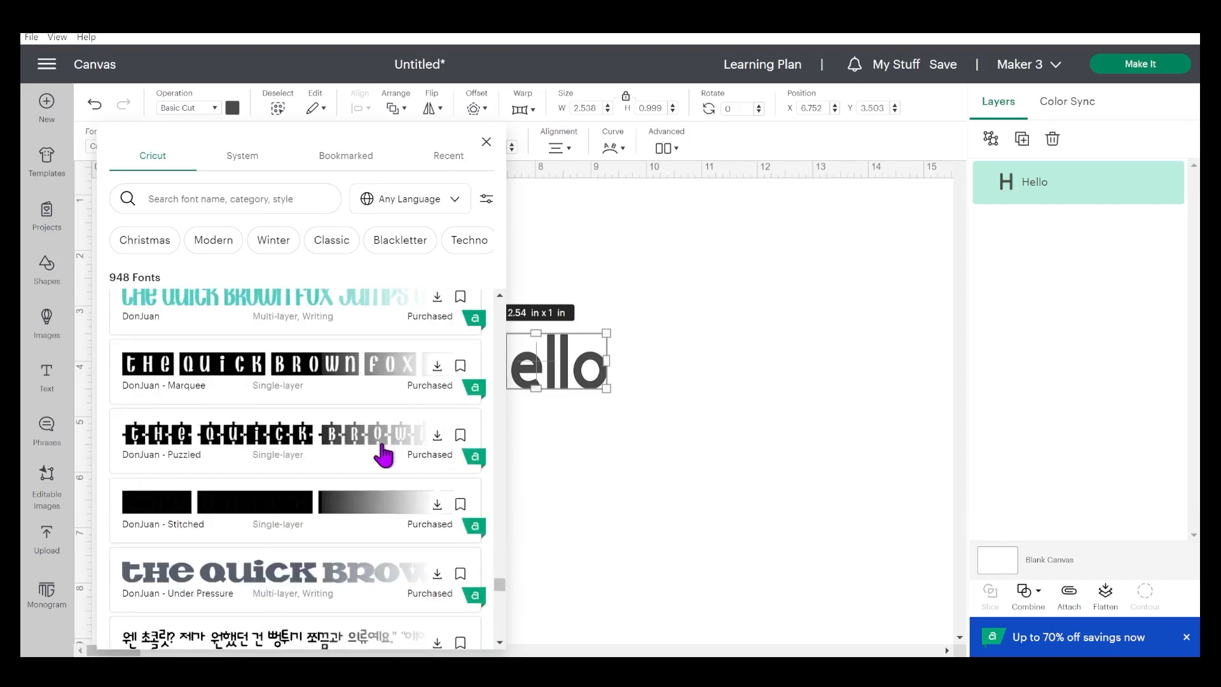
click(224, 313)
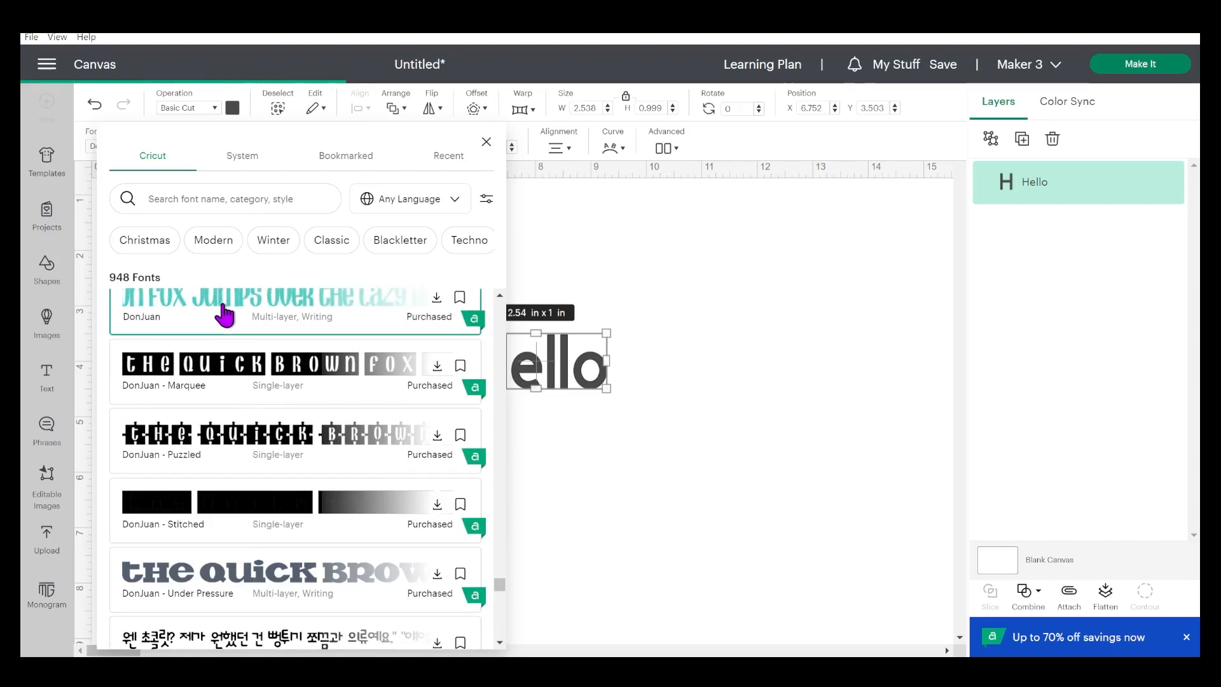
click(671, 520)
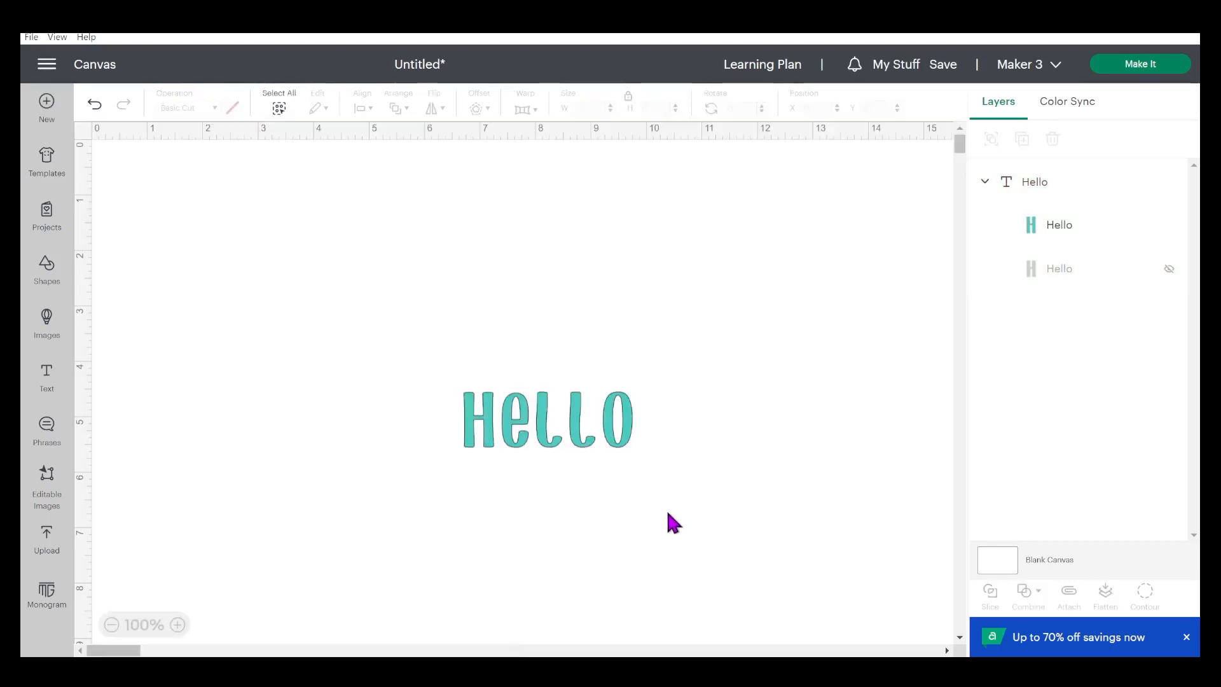
Delete the hidden layer of the Hello text and the remaining text from the canvas.
click(557, 444)
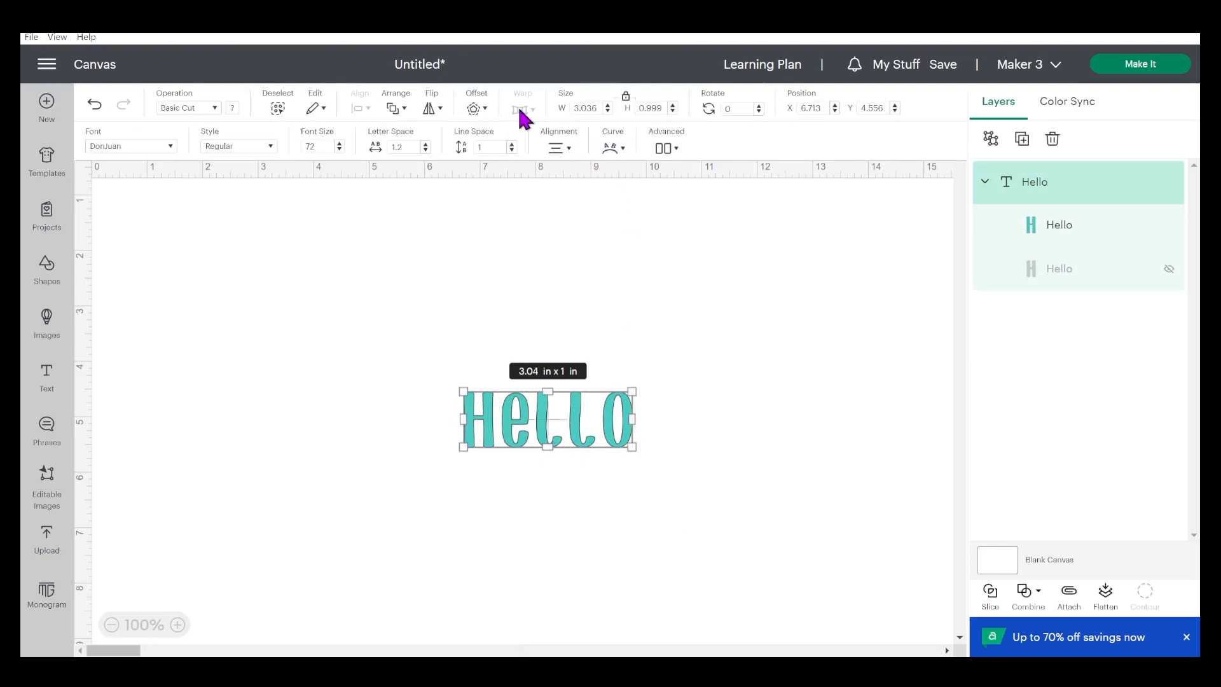
click(672, 415)
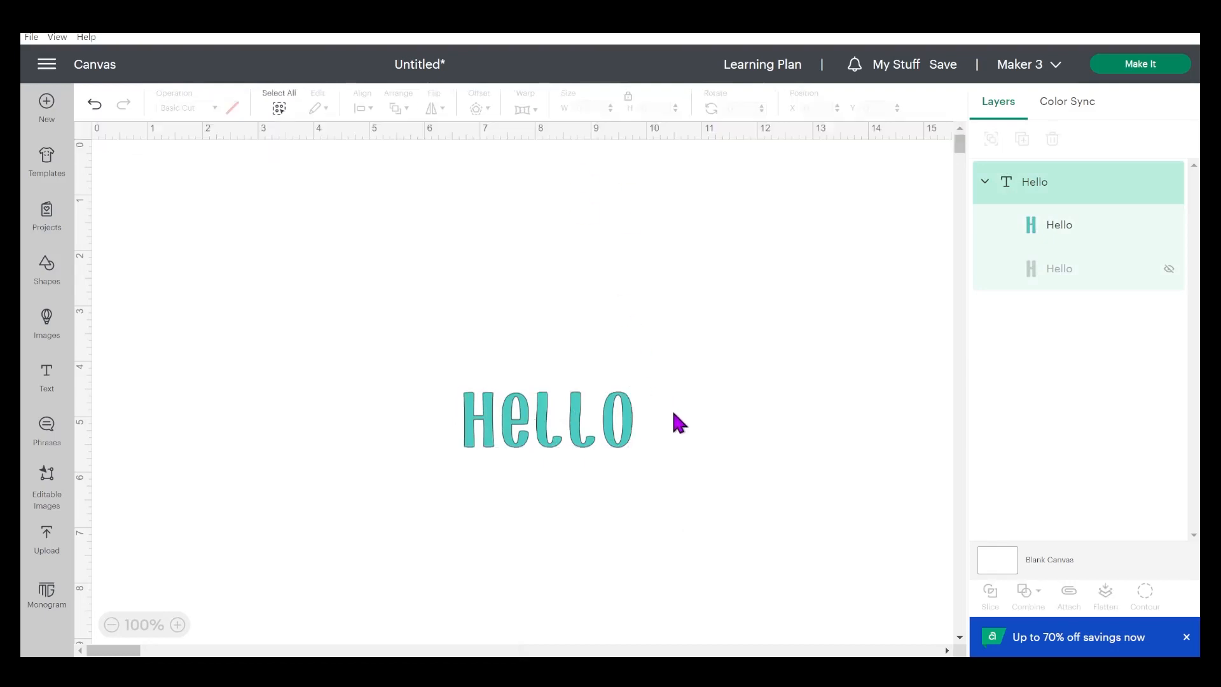
click(583, 433)
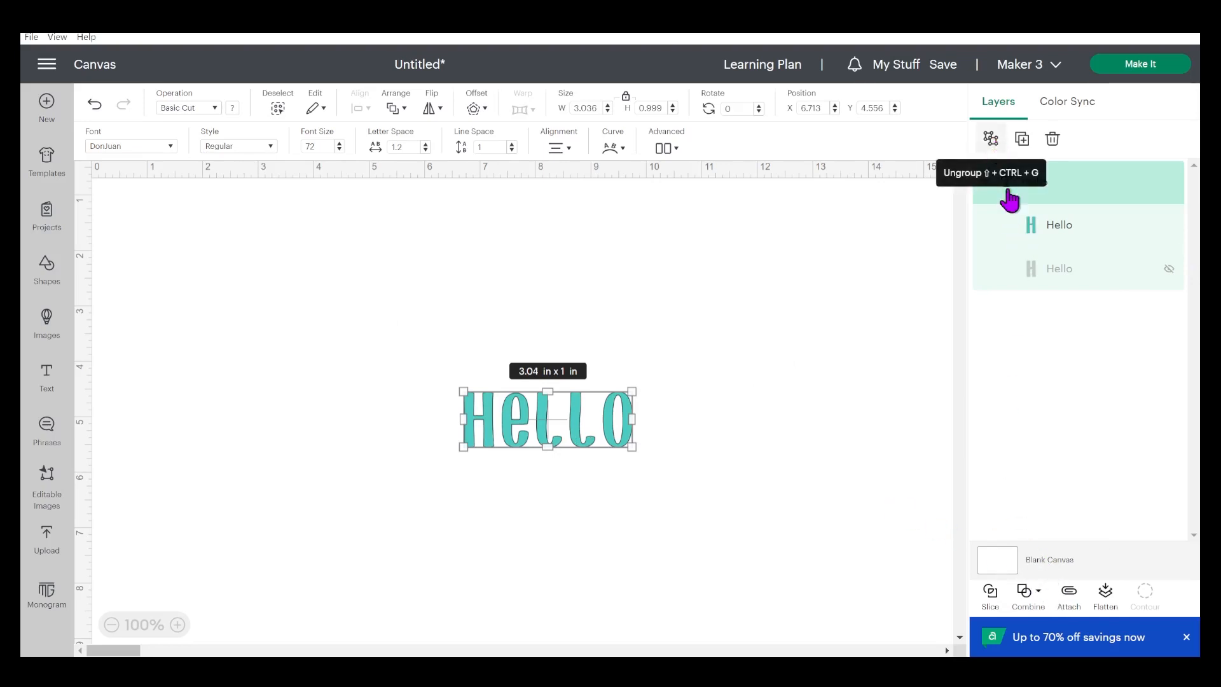
click(1062, 279)
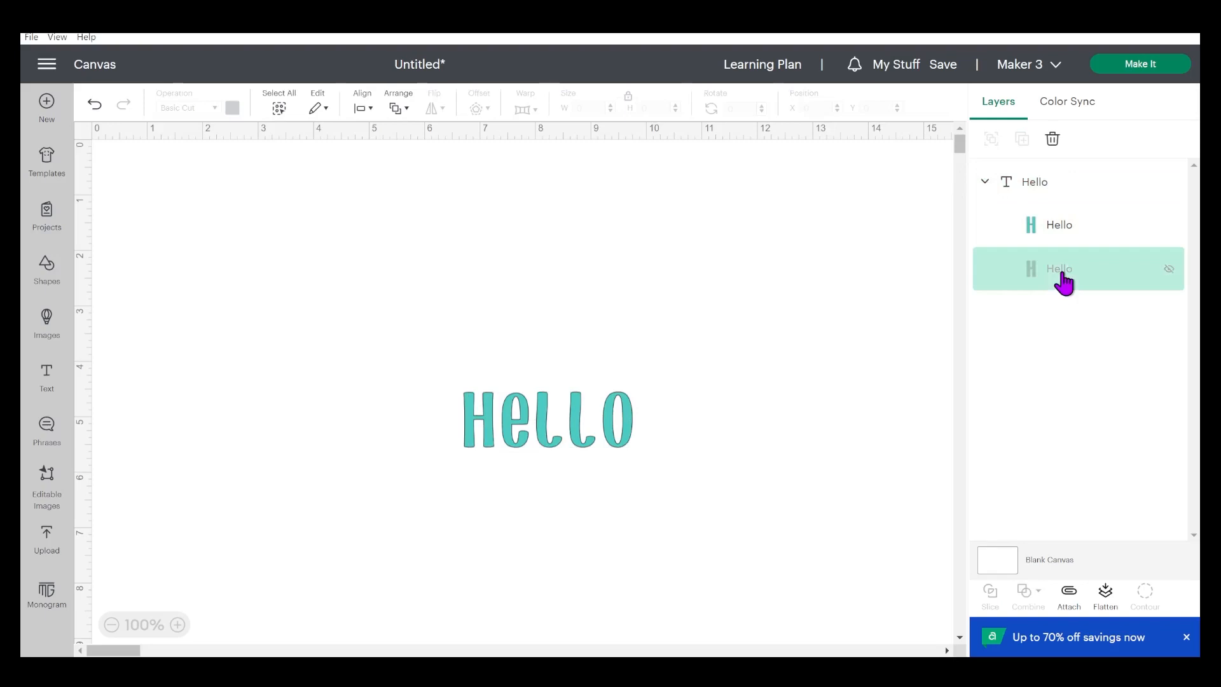
key(Delete)
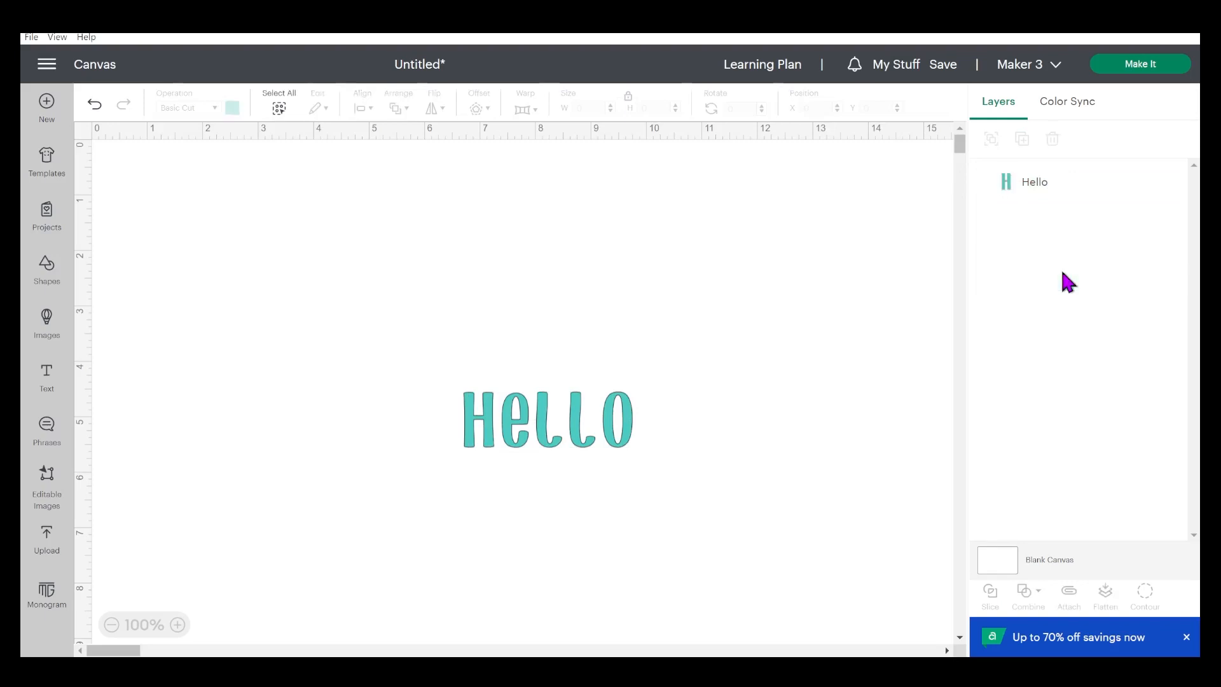
click(538, 423)
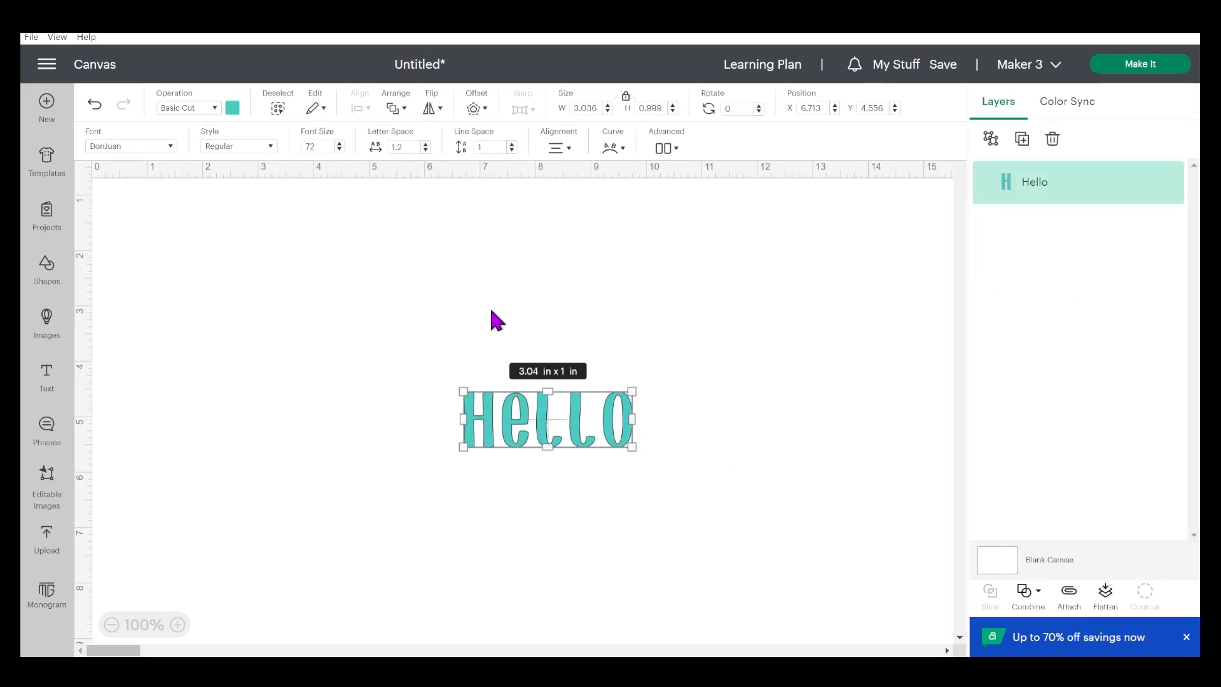
key(Delete)
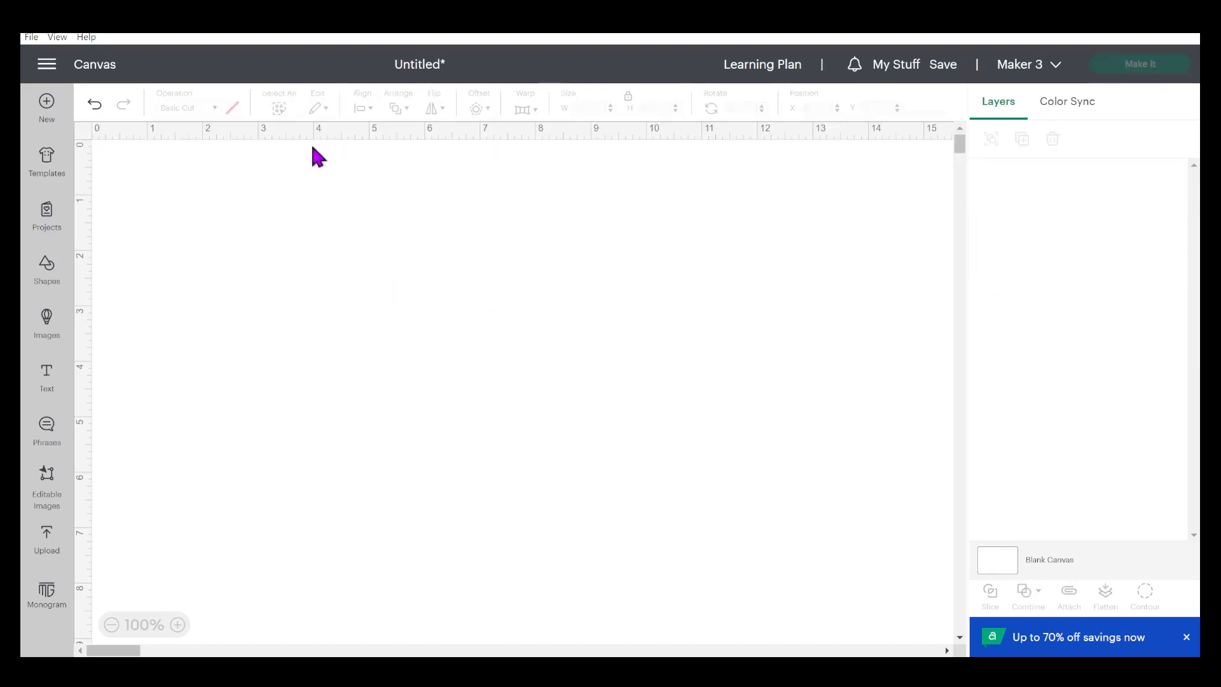
Add a new text object with the default wording and set its font to the single-layer "Close To My Heart - Art Phi...".
click(55, 379)
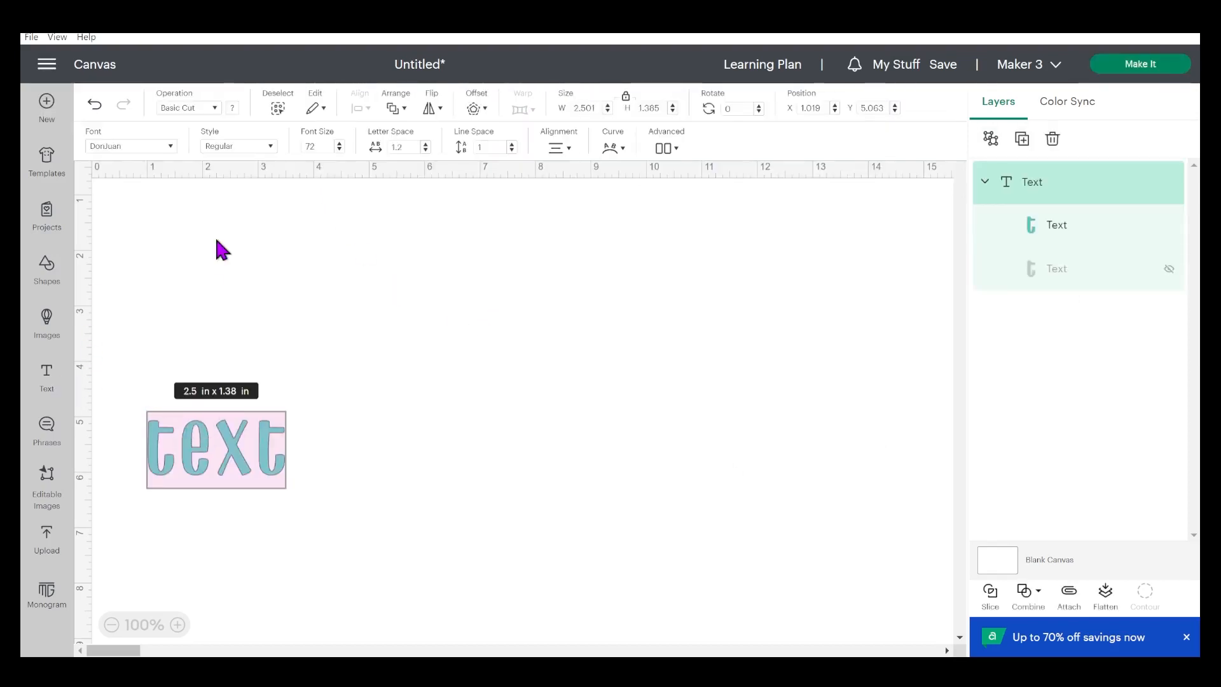
click(171, 147)
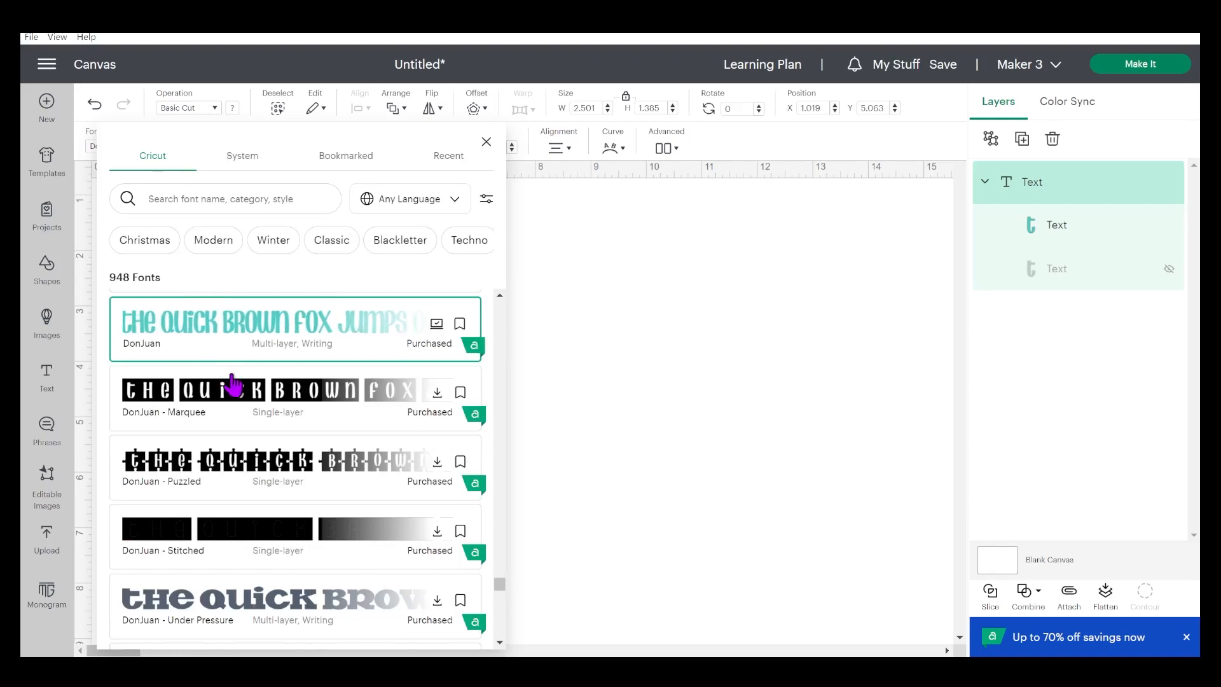
scroll(231, 381, up, 5)
scroll(234, 382, up, 10)
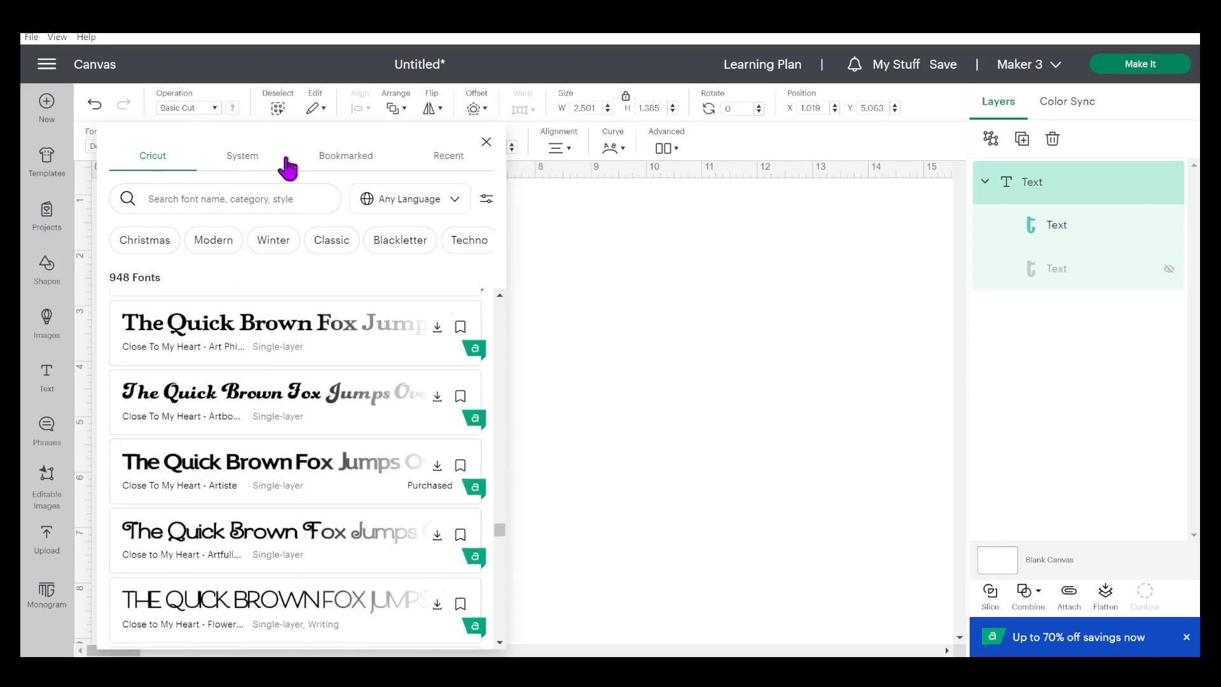
click(262, 331)
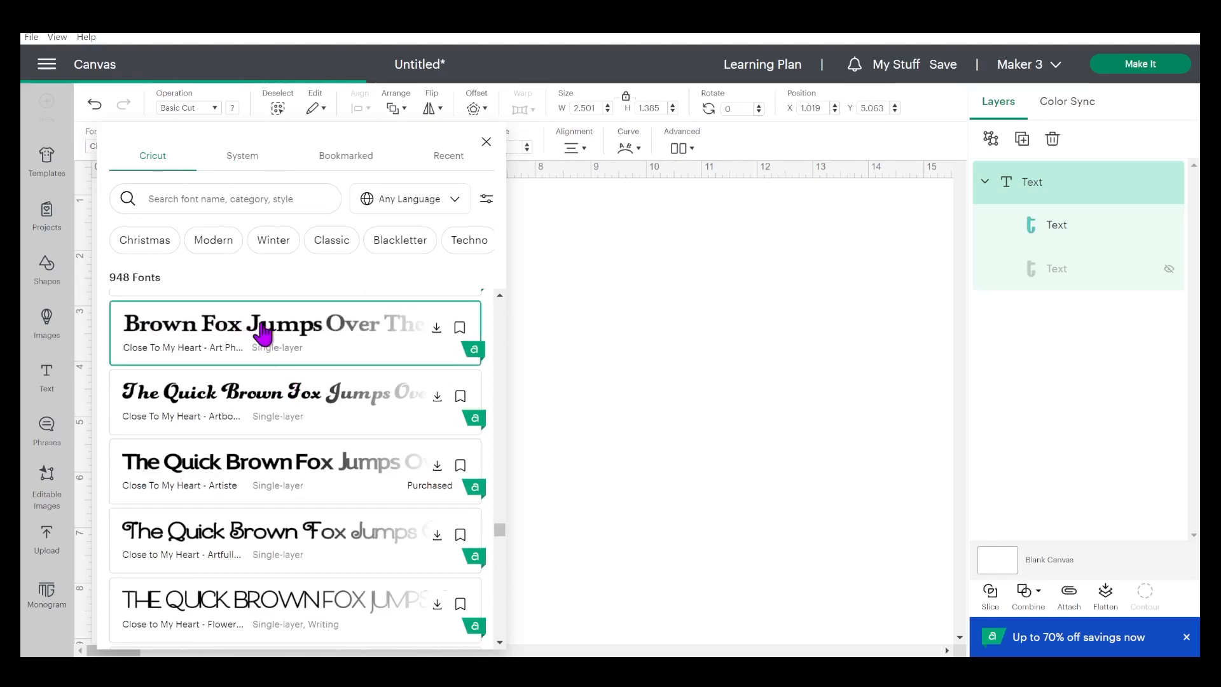
click(620, 395)
Move the text to the upper middle of the canvas and change its material color to medium blue.
drag(267, 478, 612, 329)
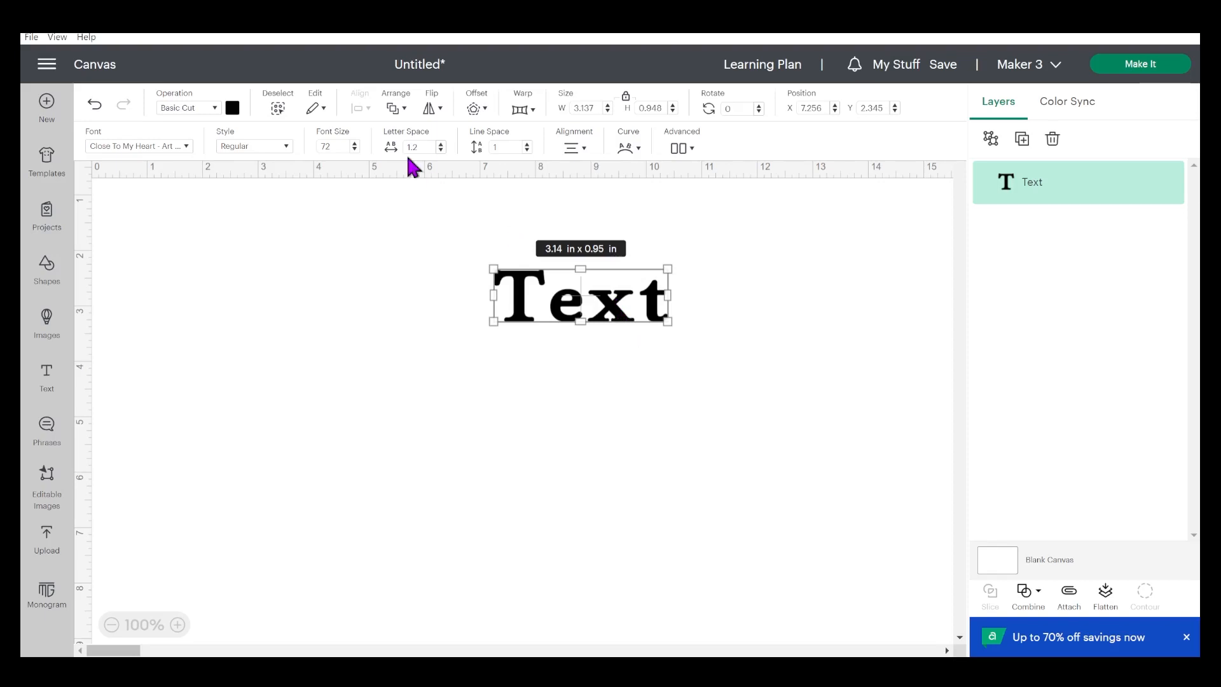
click(233, 109)
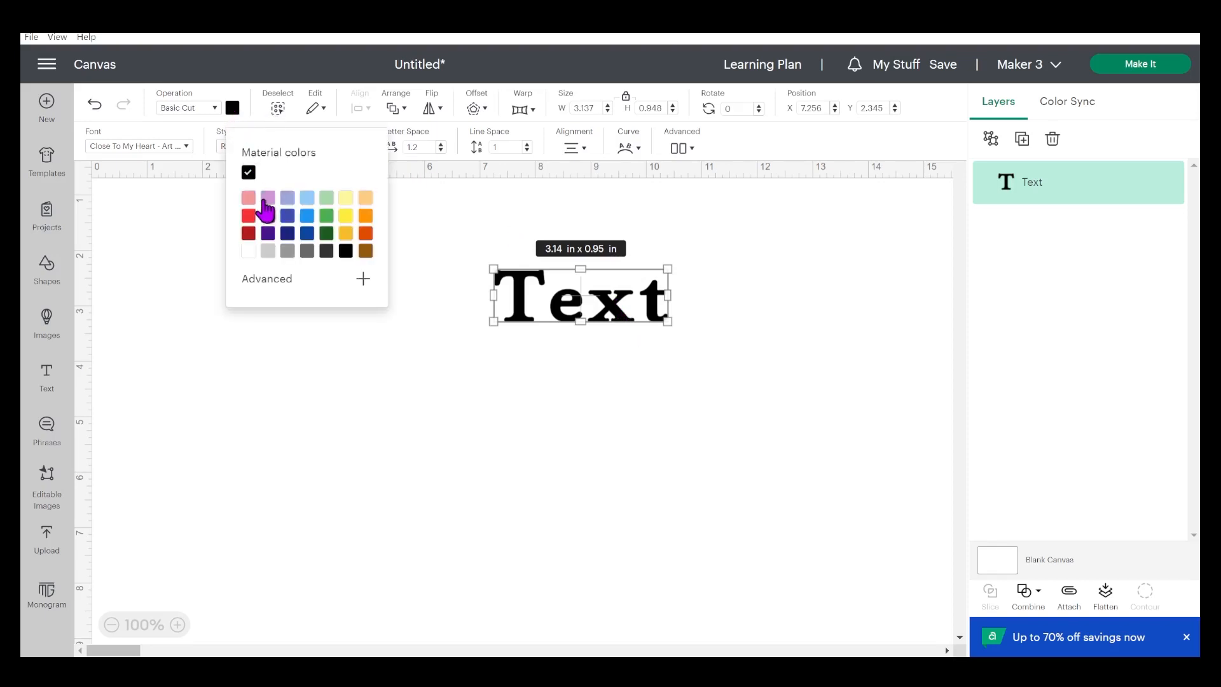
click(307, 216)
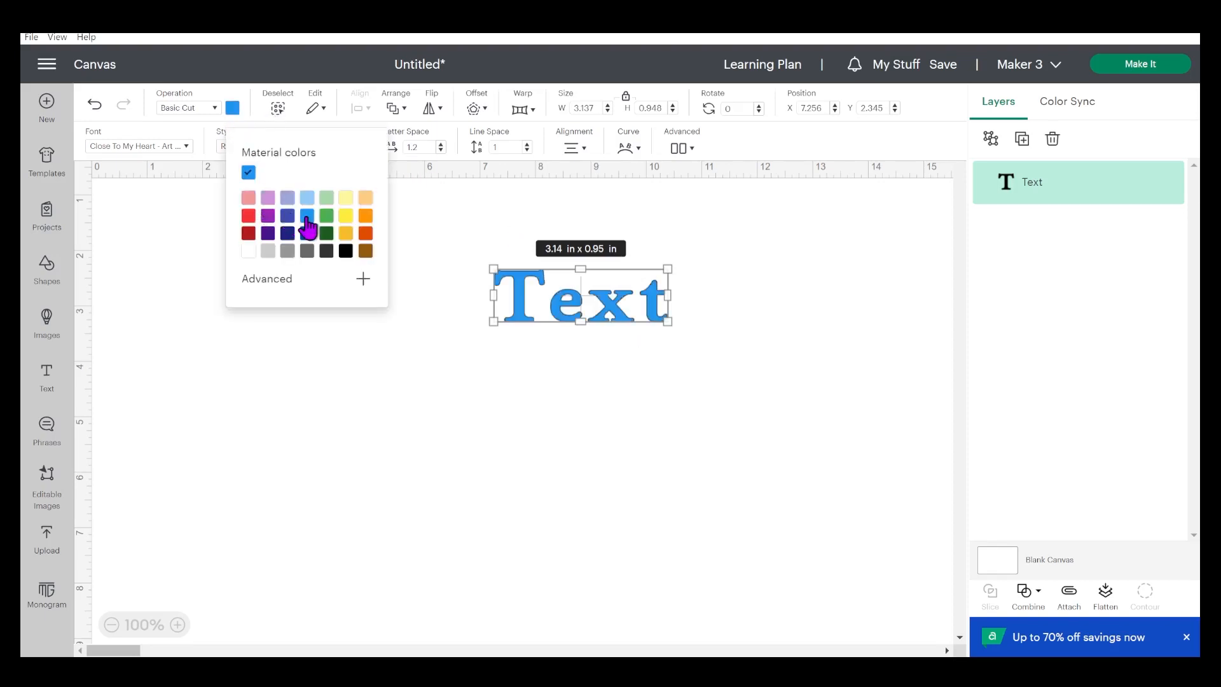
View the Cricut Access subscription details through the Warp feature's subscribe option and close them.
click(534, 112)
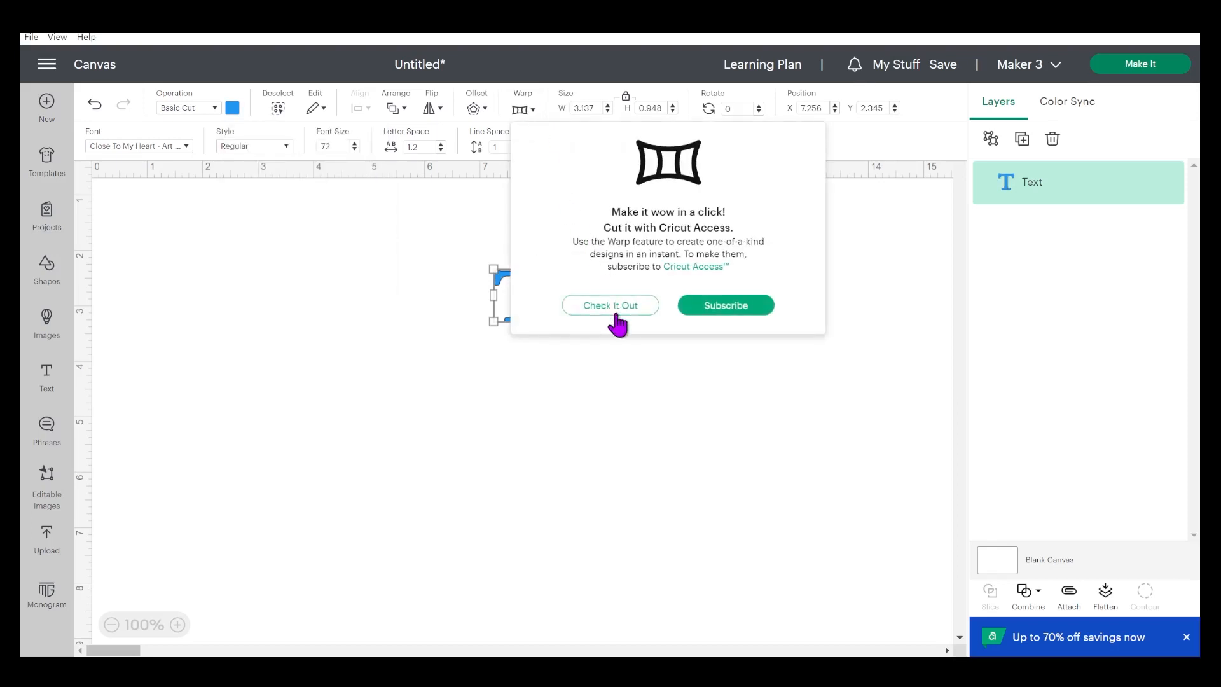
click(712, 307)
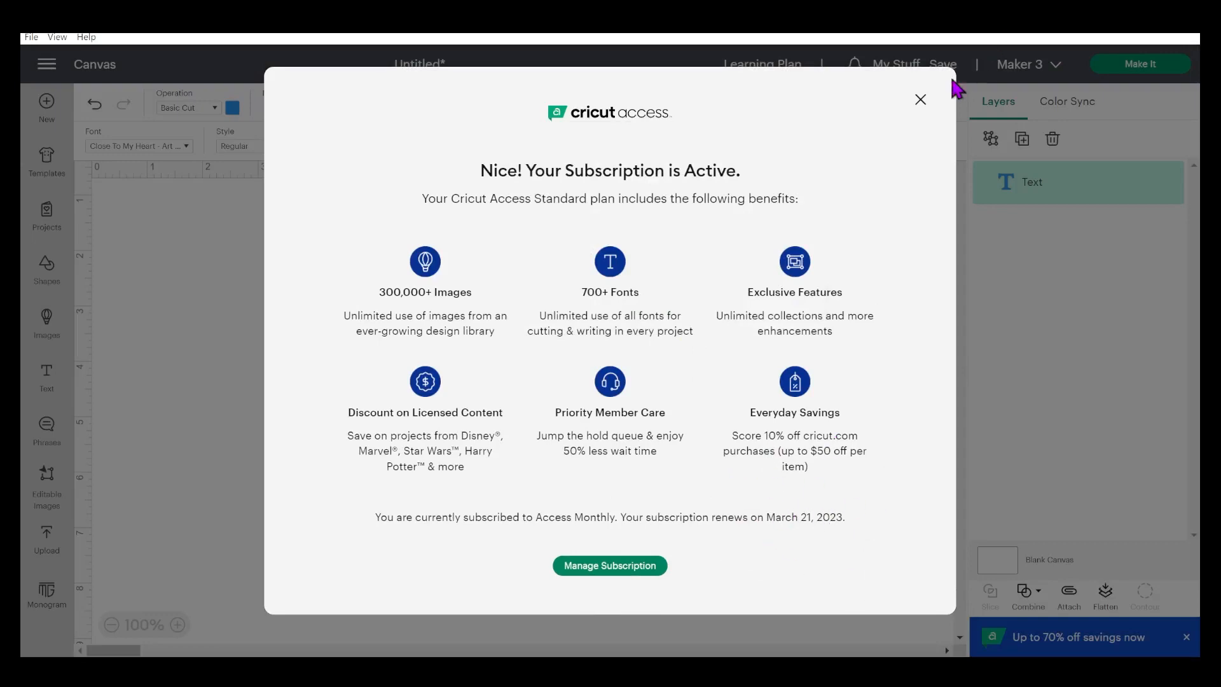
click(921, 100)
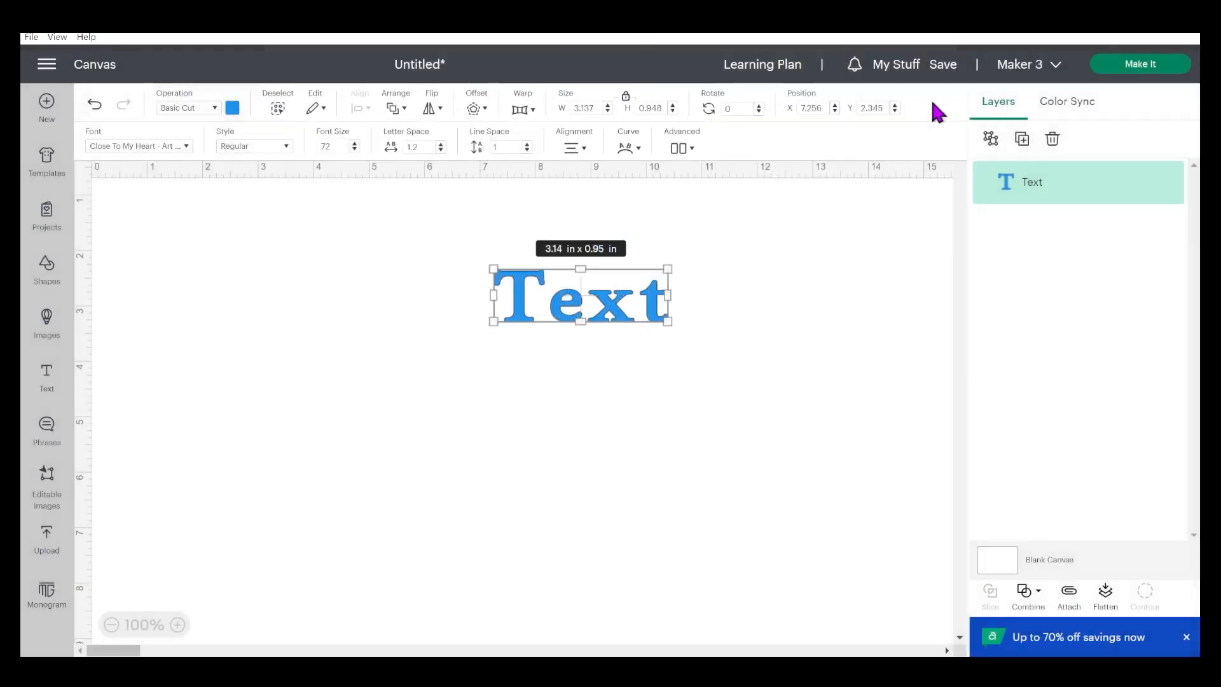
Apply Warp style 1 to the blue text and move the warped text near the canvas's upper-left corner.
click(522, 112)
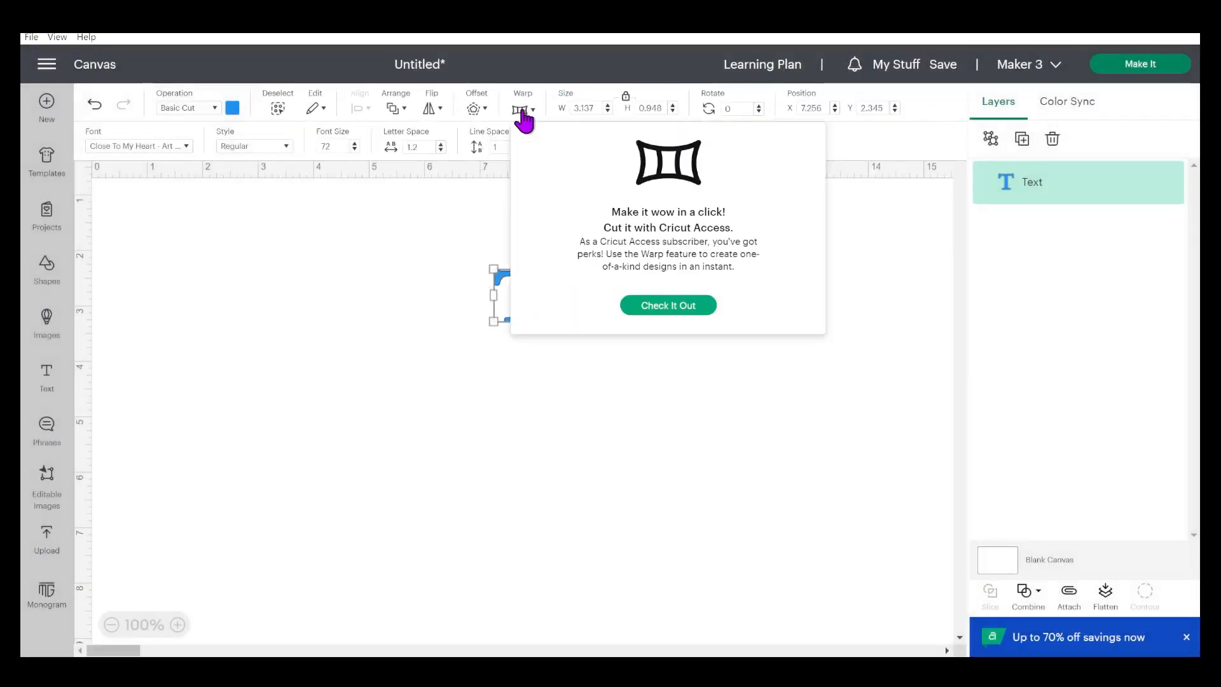
click(685, 317)
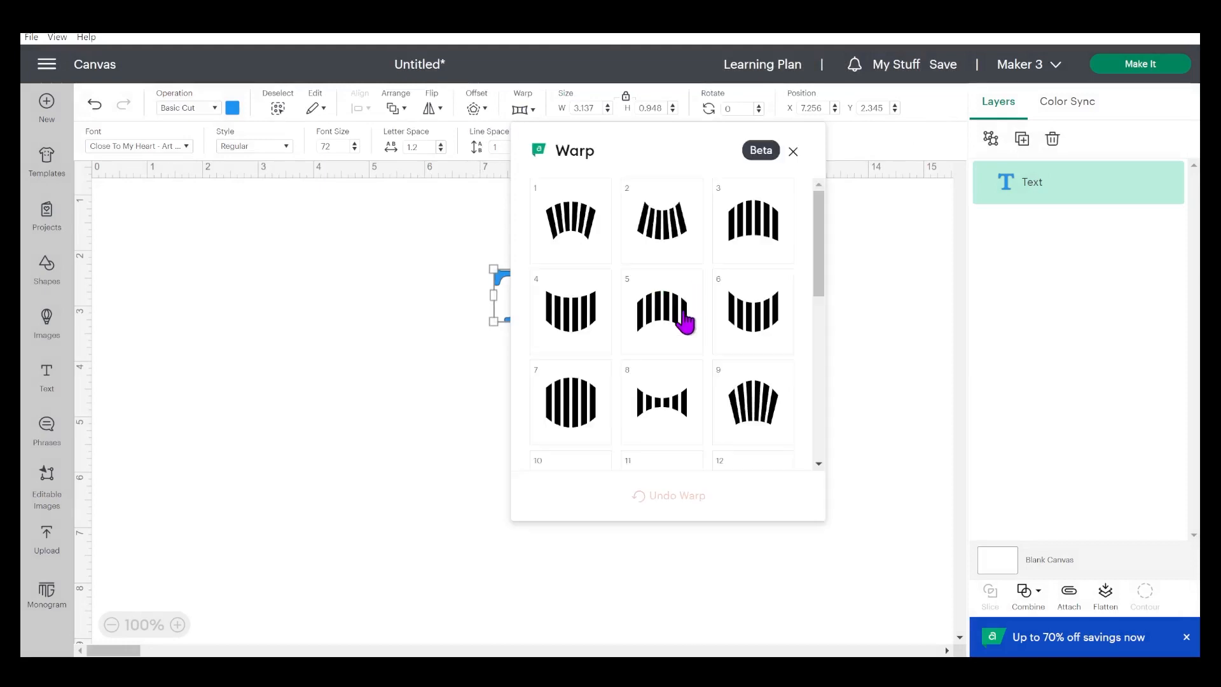
click(578, 242)
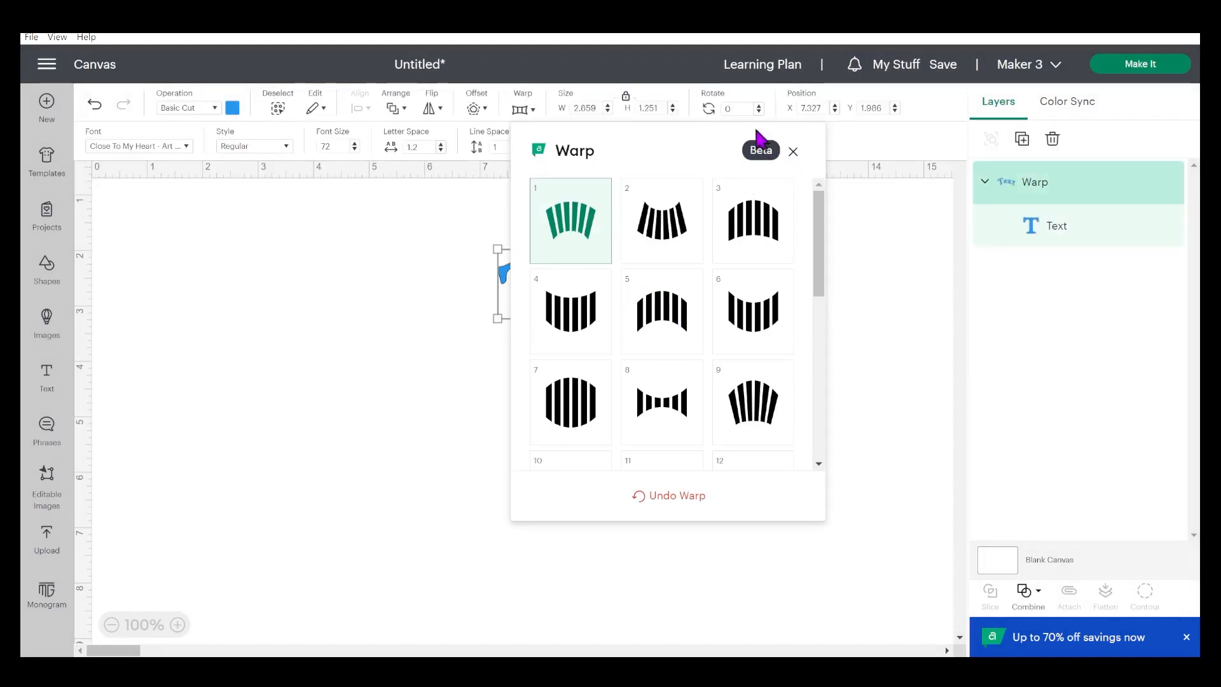
click(793, 150)
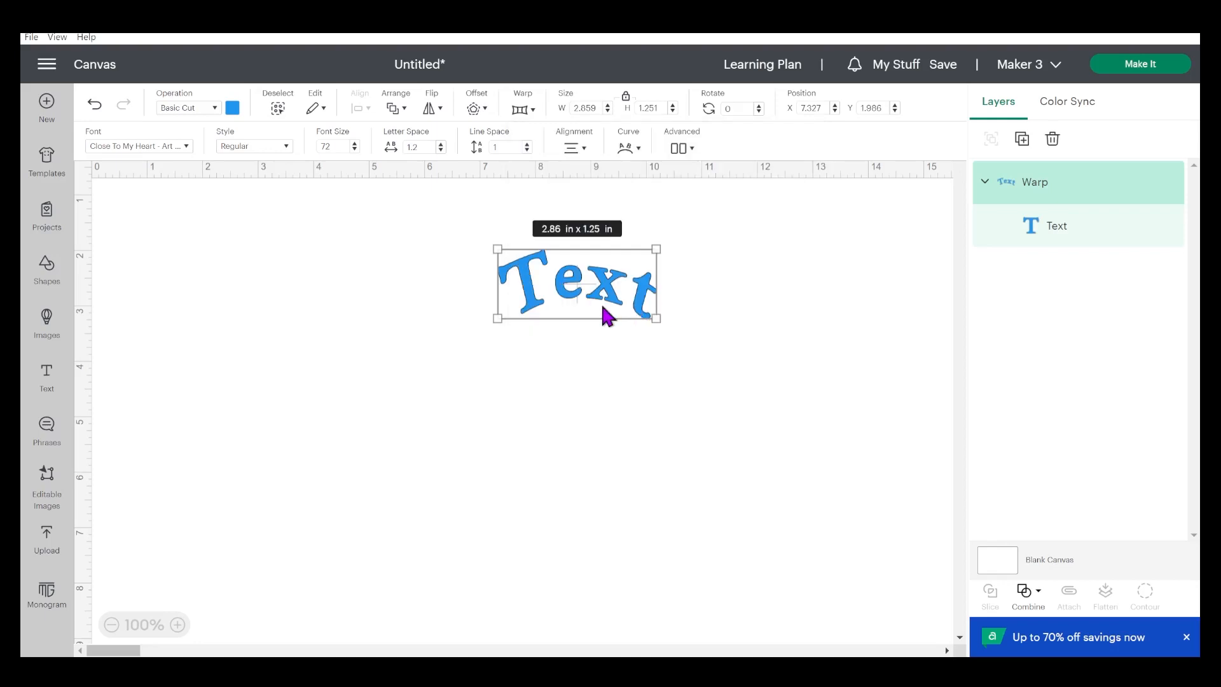
drag(586, 298, 250, 284)
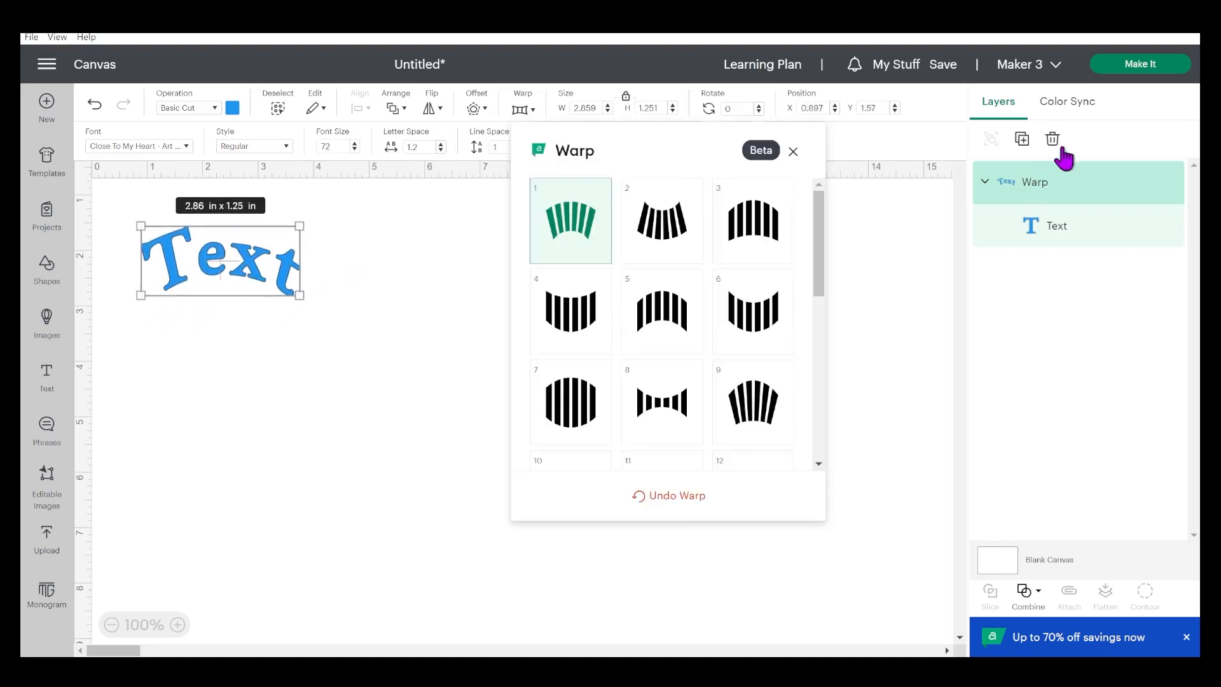
Duplicate the warped text, apply Warp style 2 to the copy, and place it to the right of the original.
click(1022, 141)
drag(212, 221, 248, 356)
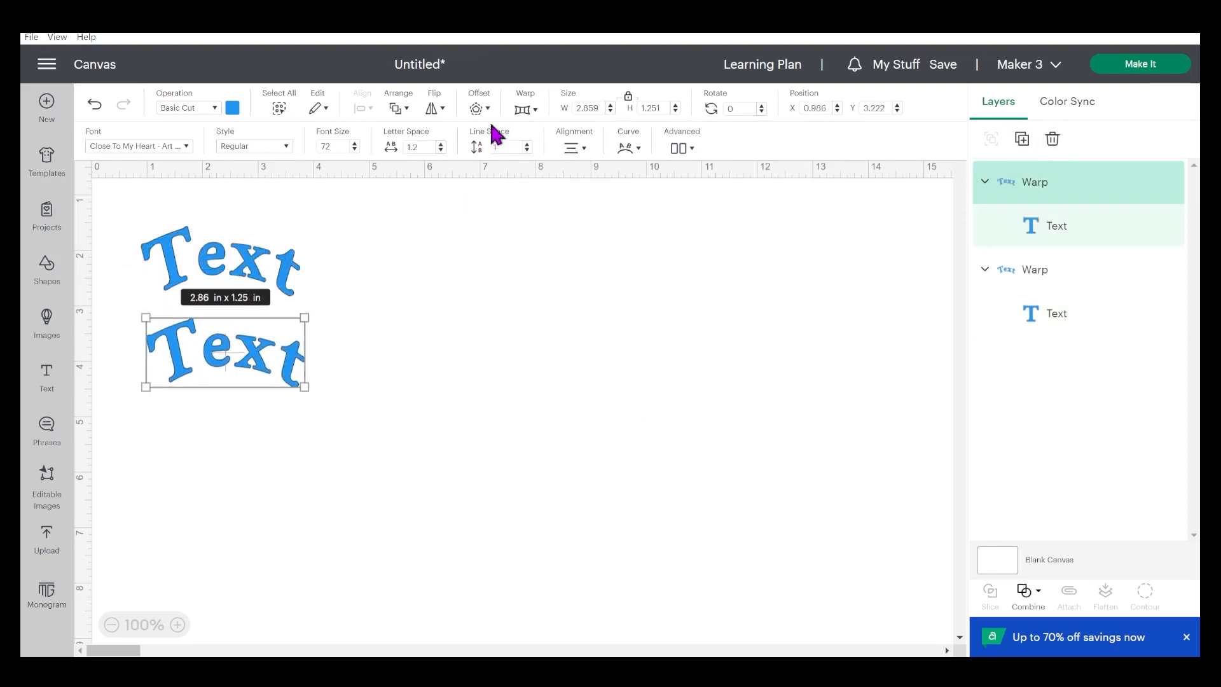
click(523, 110)
click(663, 237)
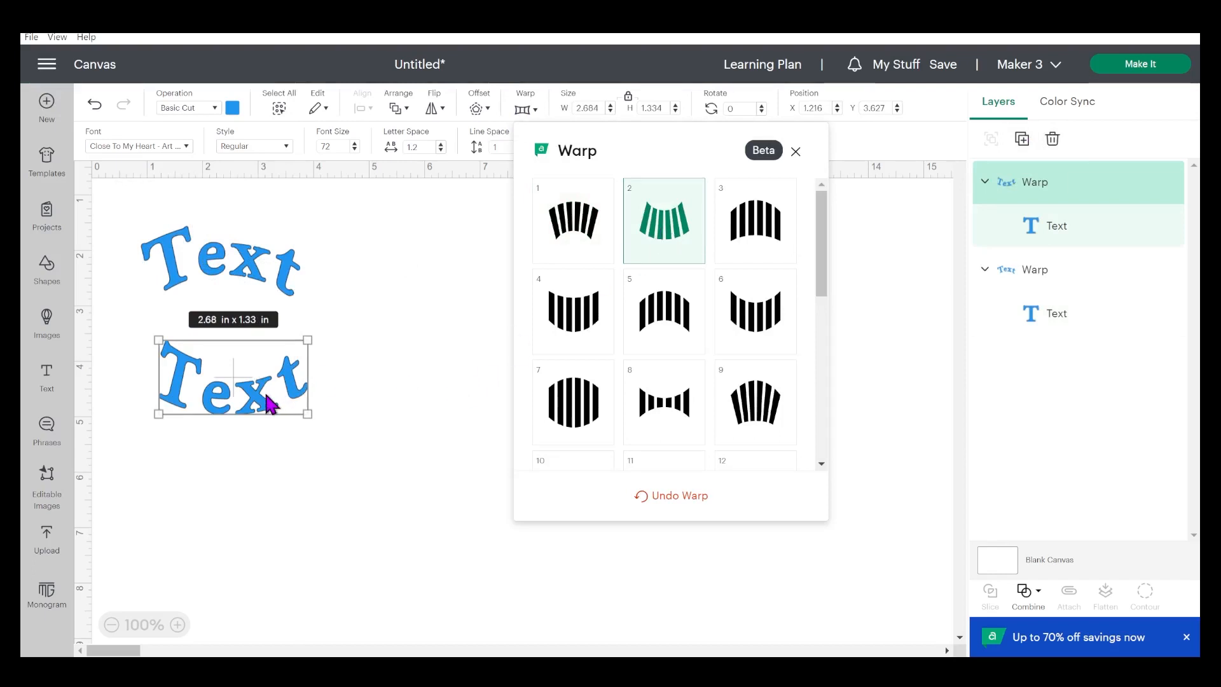
drag(267, 403, 434, 299)
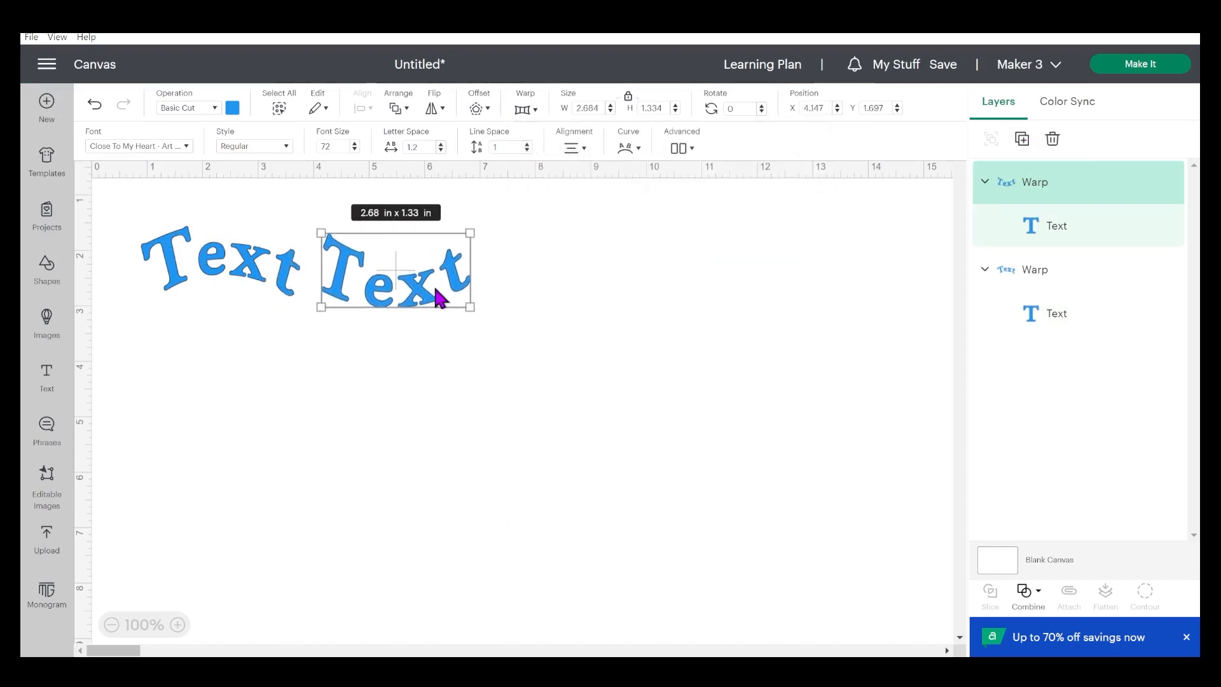
Duplicate the style 2 text, place the copy at the end of the first row, and apply Warp style 3.
click(1023, 144)
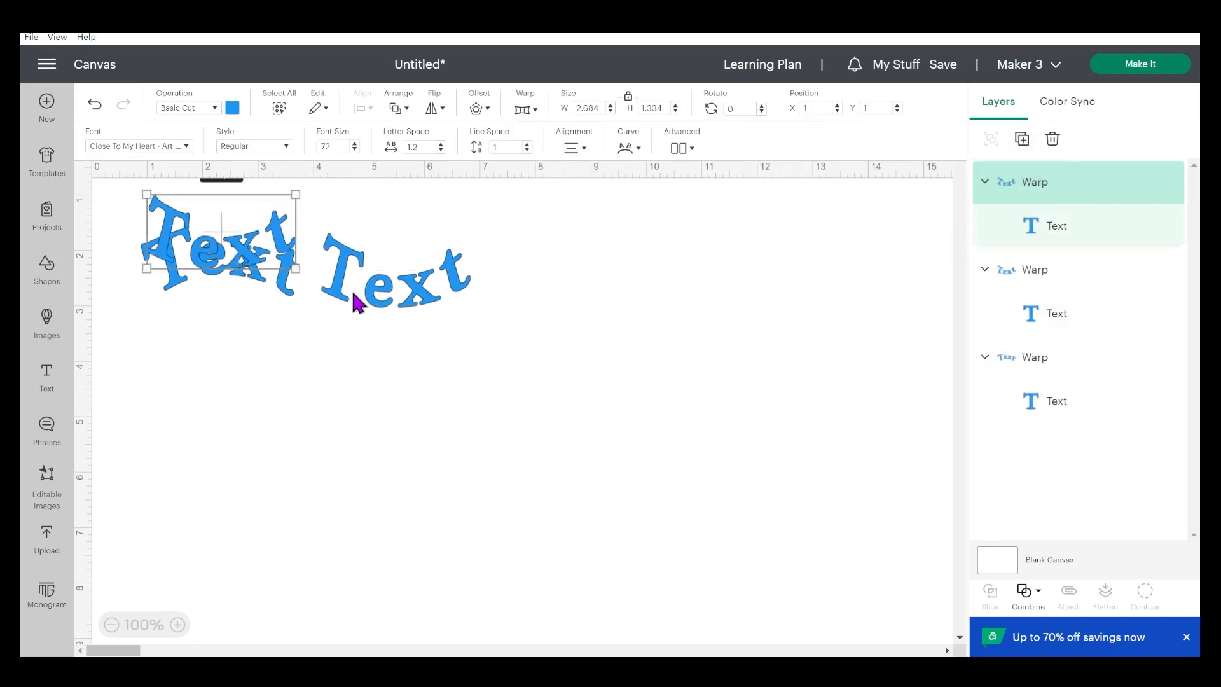
drag(237, 263, 564, 300)
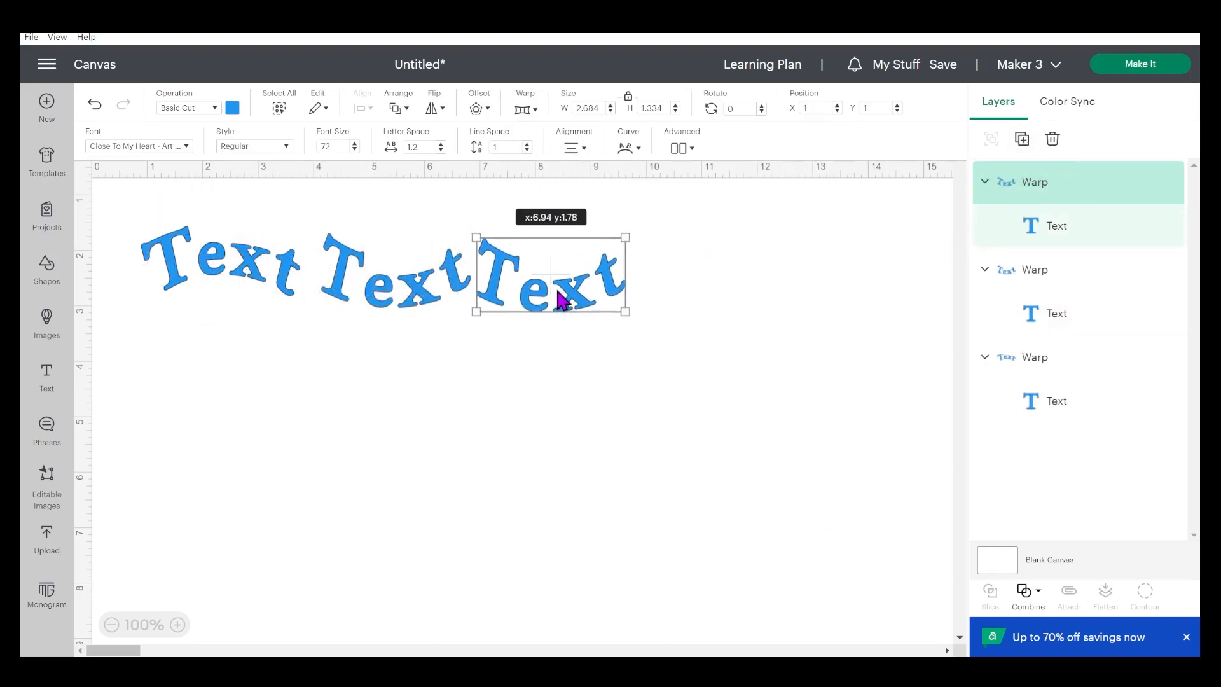
click(112, 625)
click(528, 112)
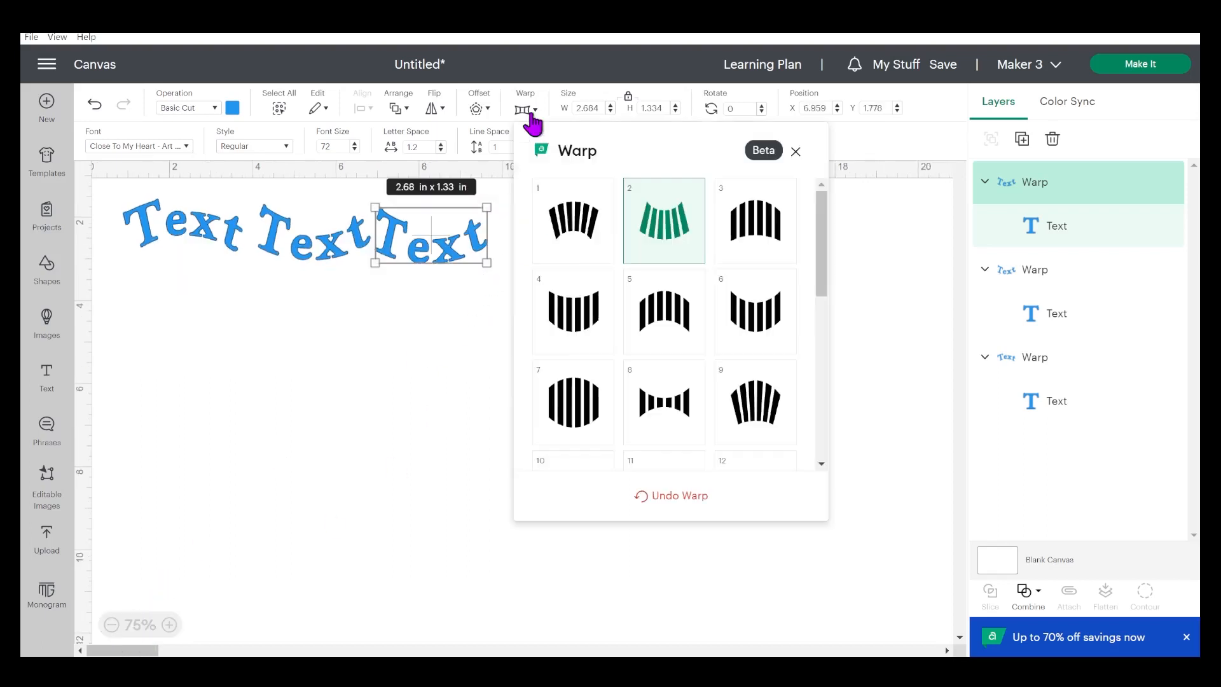
click(759, 219)
click(469, 260)
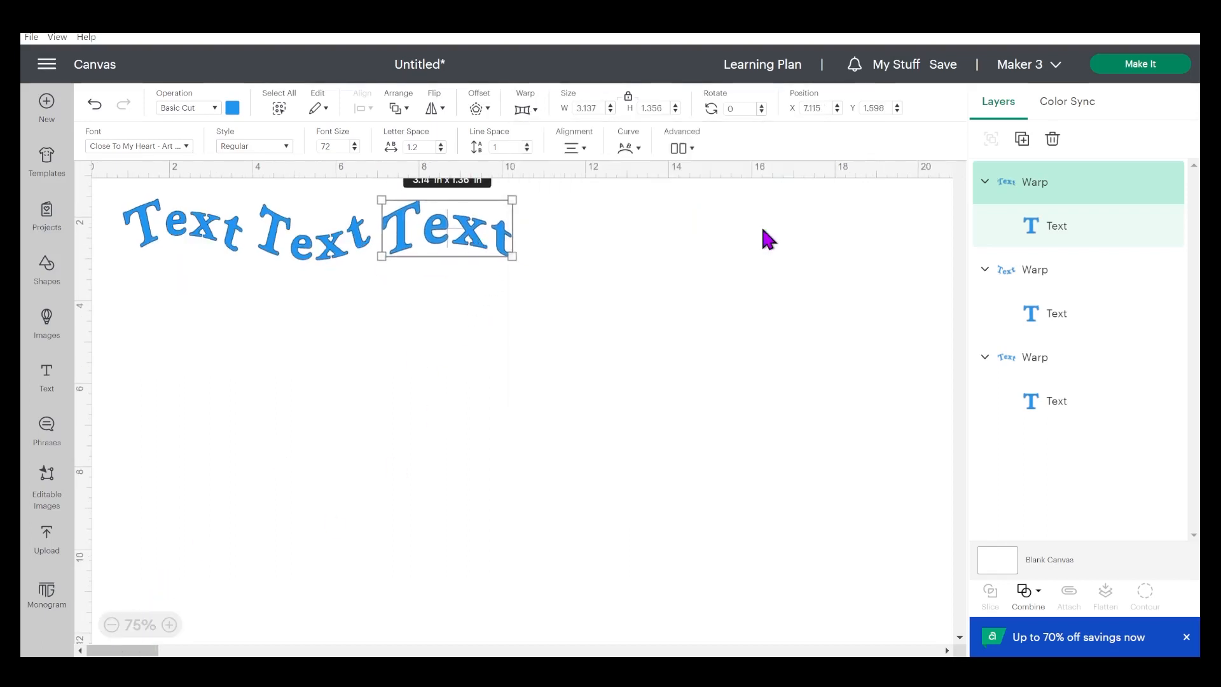
Duplicate the style 3 text, start a second row with the copy, and apply Warp style 4.
click(1022, 139)
drag(212, 199, 218, 308)
click(525, 110)
click(598, 318)
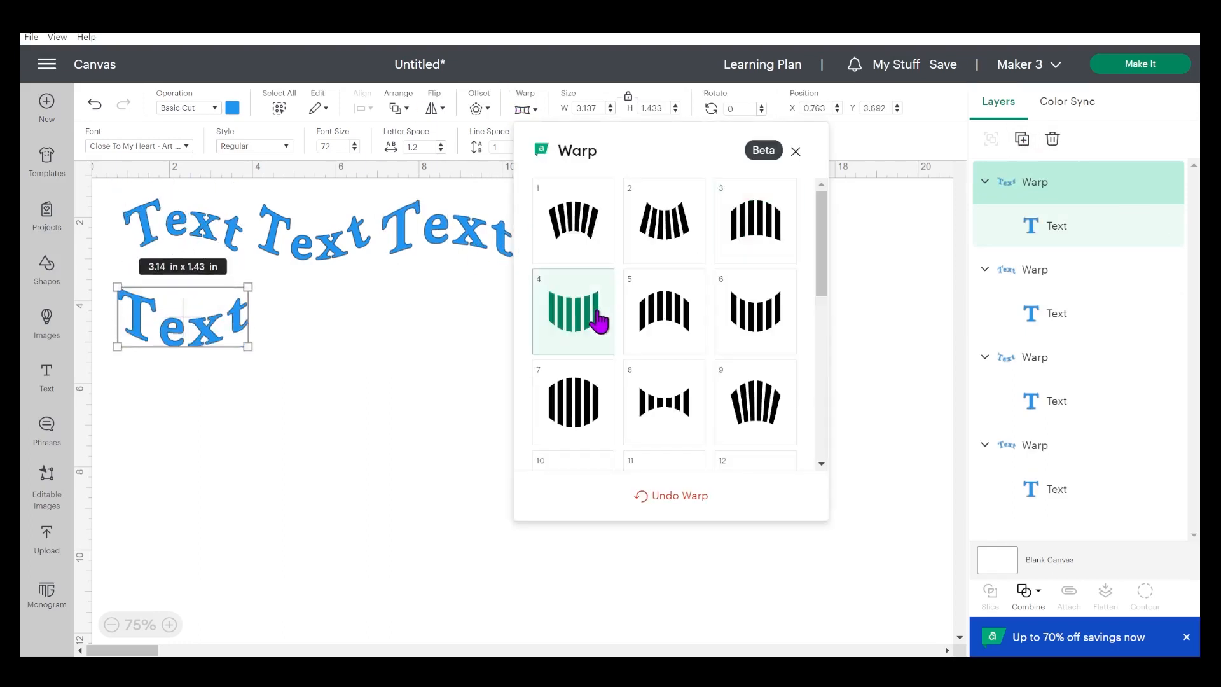
Duplicate the style 4 text, place the copy in the middle of the second row, and apply Warp style 5.
click(1021, 139)
drag(209, 219, 326, 322)
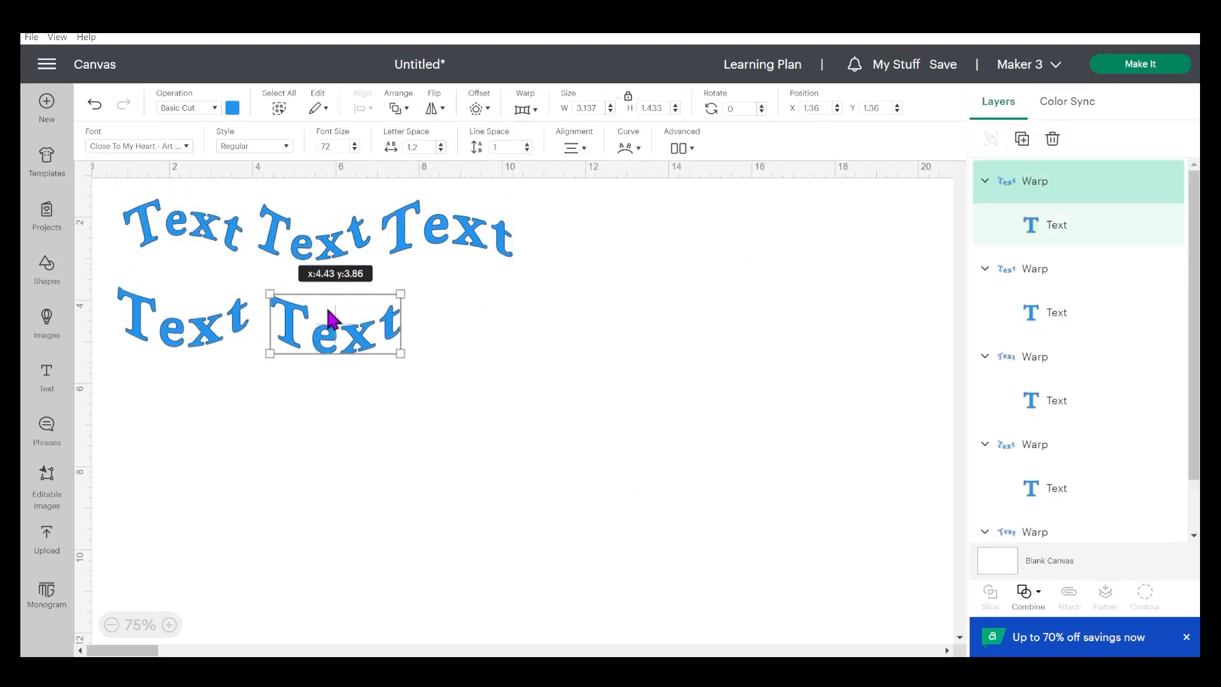
click(525, 109)
scroll(664, 286, down, 2)
click(664, 220)
Duplicate the style 5 text, place the copy at the end of the second row, and apply Warp style 6.
click(1022, 140)
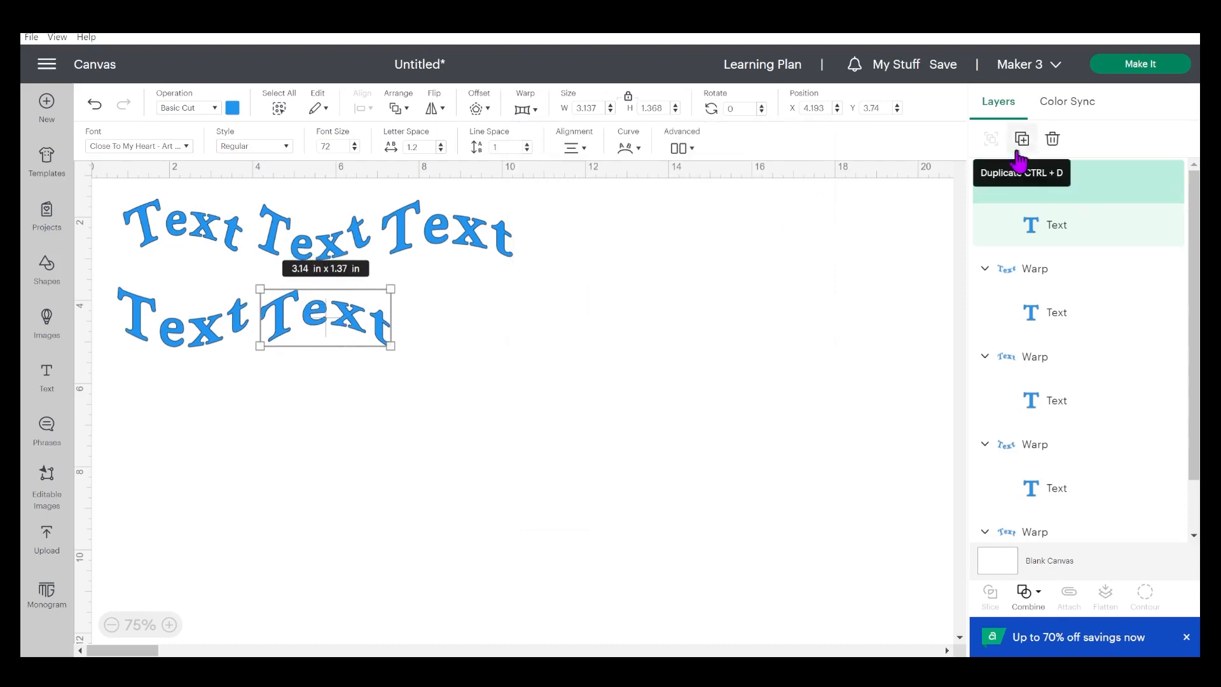
drag(216, 222, 193, 409)
click(525, 109)
click(755, 220)
Duplicate the style 6 text, apply Warp style 7 to the copy, and position it at the start of a third row.
click(1022, 139)
click(525, 109)
click(573, 311)
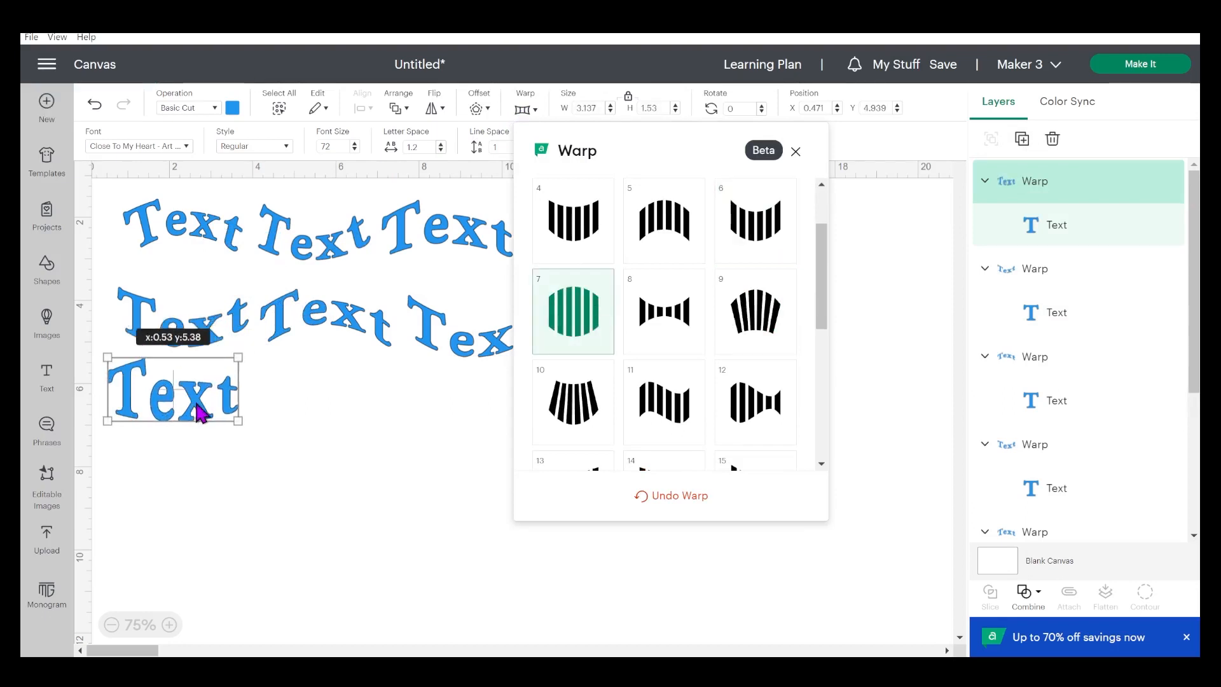
Duplicate the style 7 text, place the copy in the middle of the third row, and apply Warp style 8.
click(1022, 139)
drag(267, 335, 267, 392)
click(525, 108)
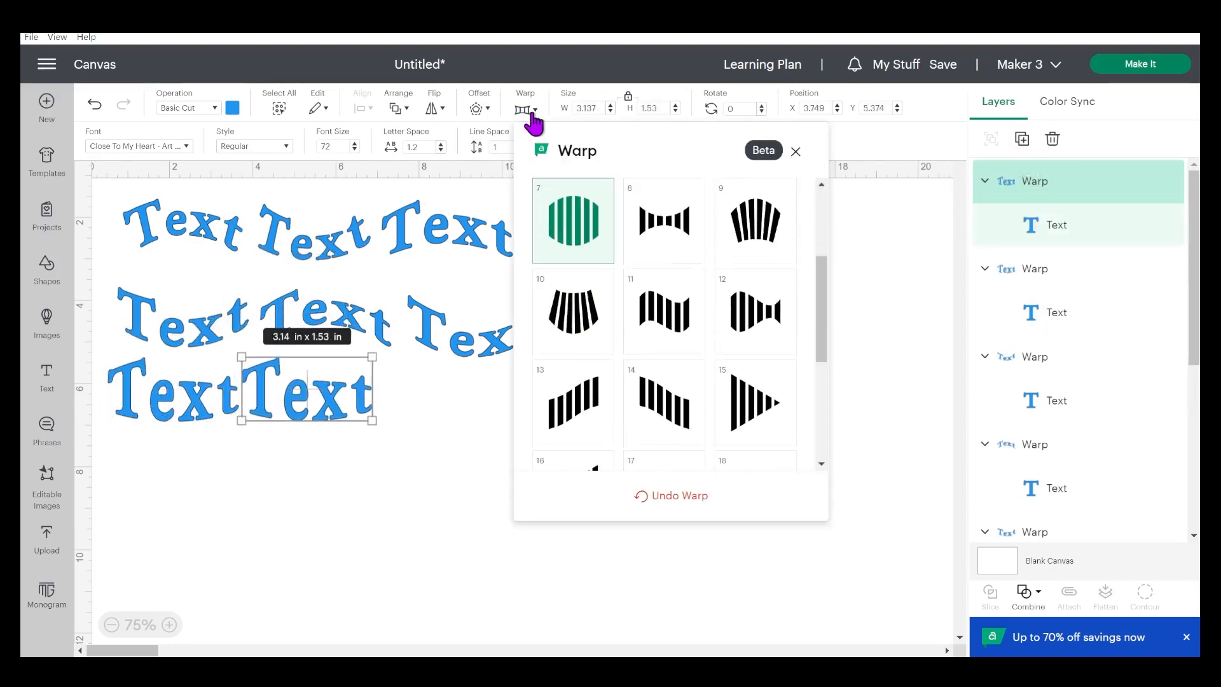
scroll(664, 305, down, 3)
click(664, 220)
Duplicate the style 8 text, place the copy at the end of the third row, and apply Warp style 9.
click(1023, 141)
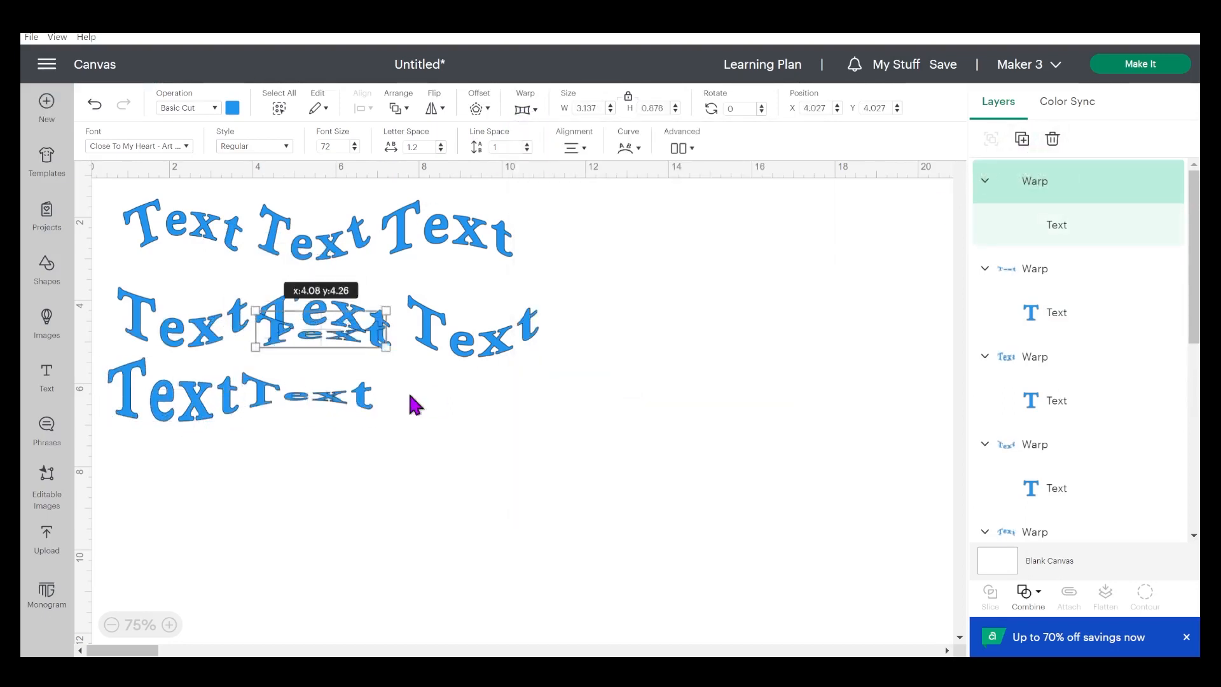
drag(346, 337, 184, 485)
click(525, 108)
click(755, 221)
Duplicate the style 9 text, start a fourth row with the copy, and apply Warp style 10.
click(1021, 140)
click(525, 108)
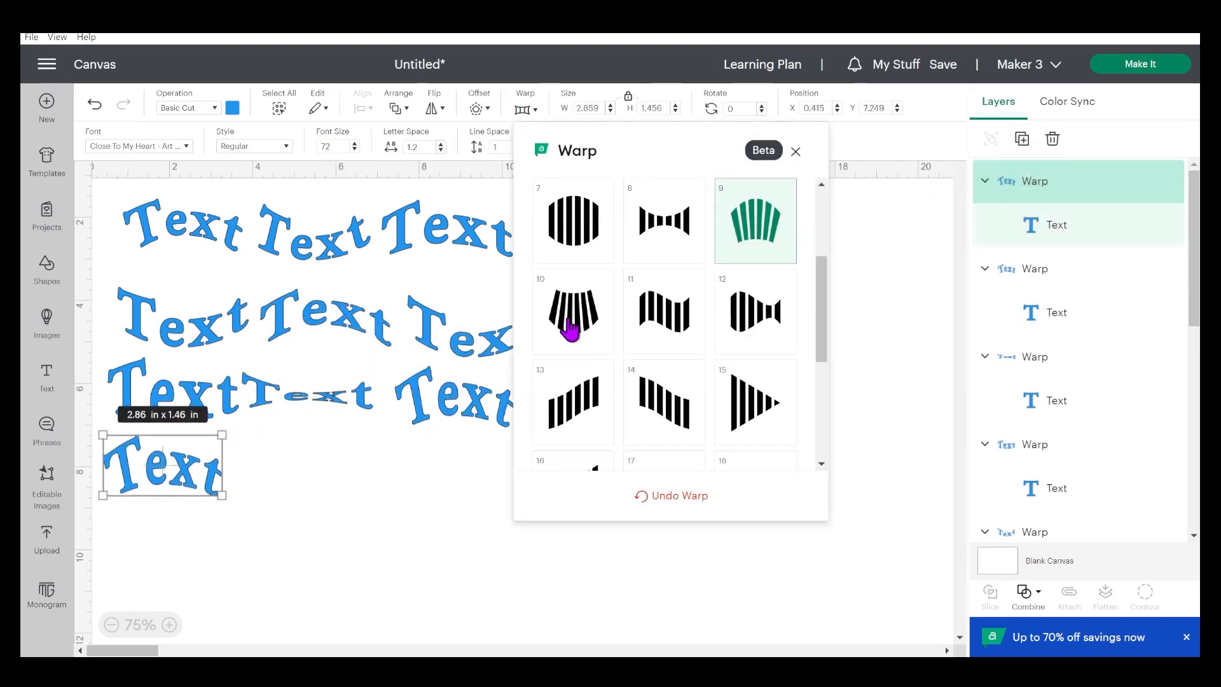
click(573, 312)
Duplicate the style 10 text, place the copy in the middle of the fourth row, and apply Warp style 11.
click(1020, 140)
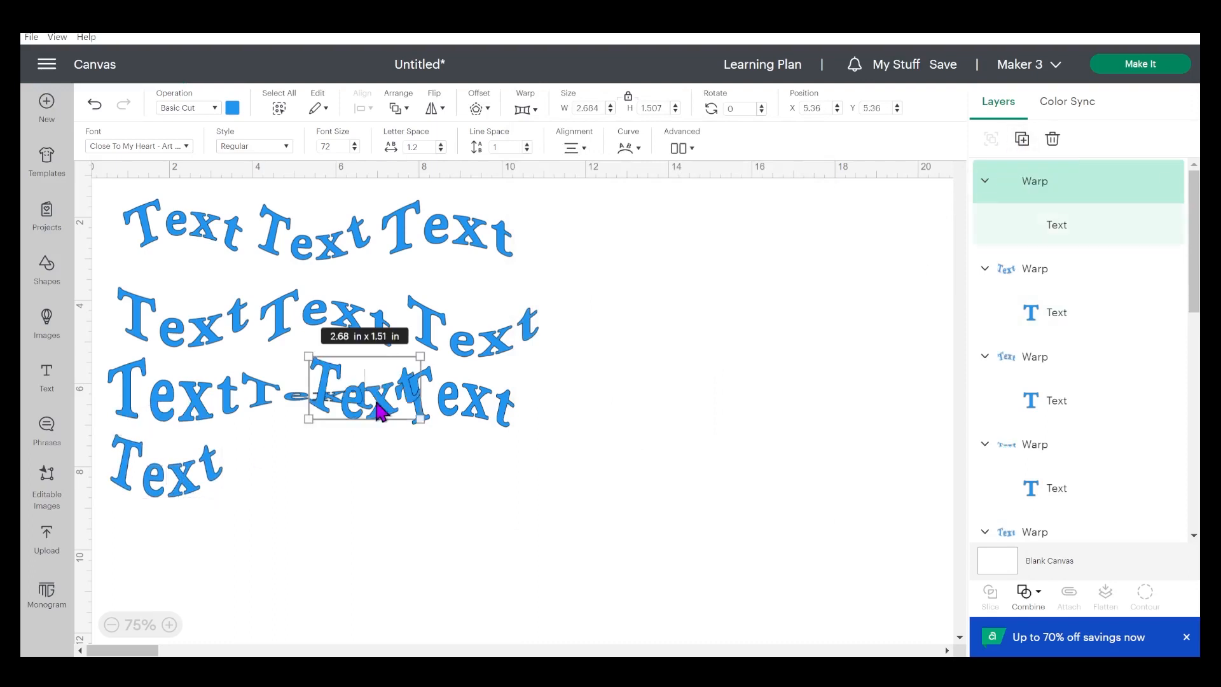
drag(376, 402, 307, 483)
click(526, 109)
click(663, 219)
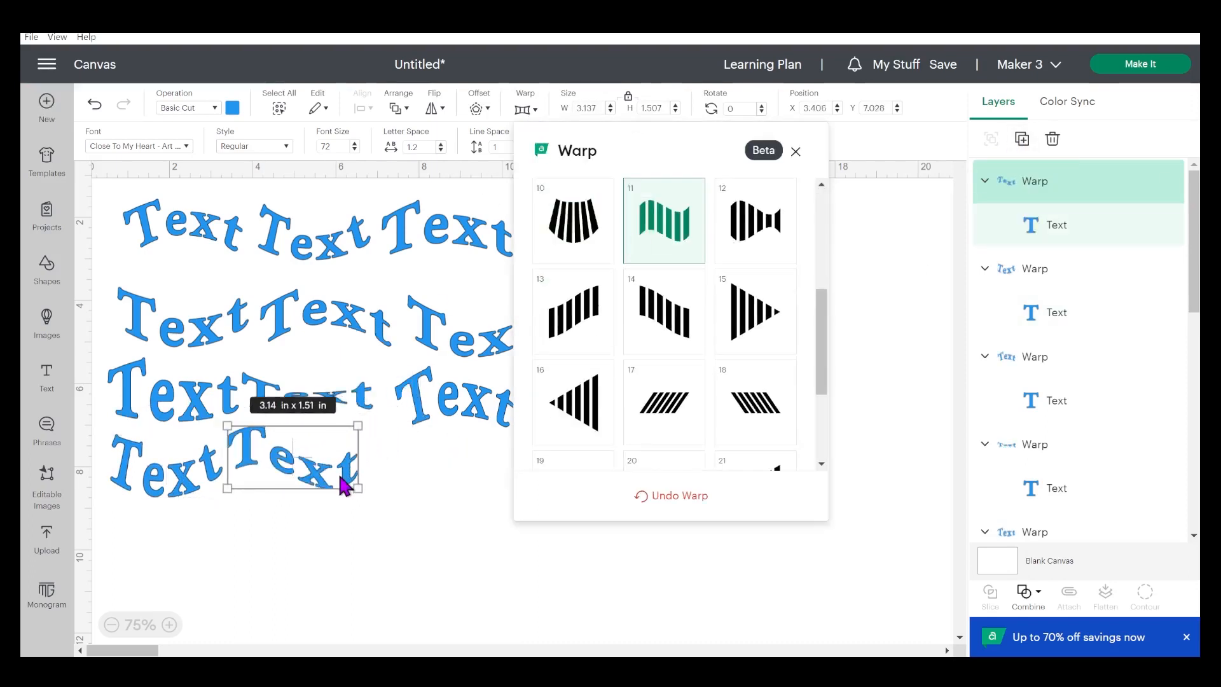
Place a copy of the style 11 text at the end of the fourth row and apply Warp style 12.
click(400, 468)
drag(280, 467, 475, 495)
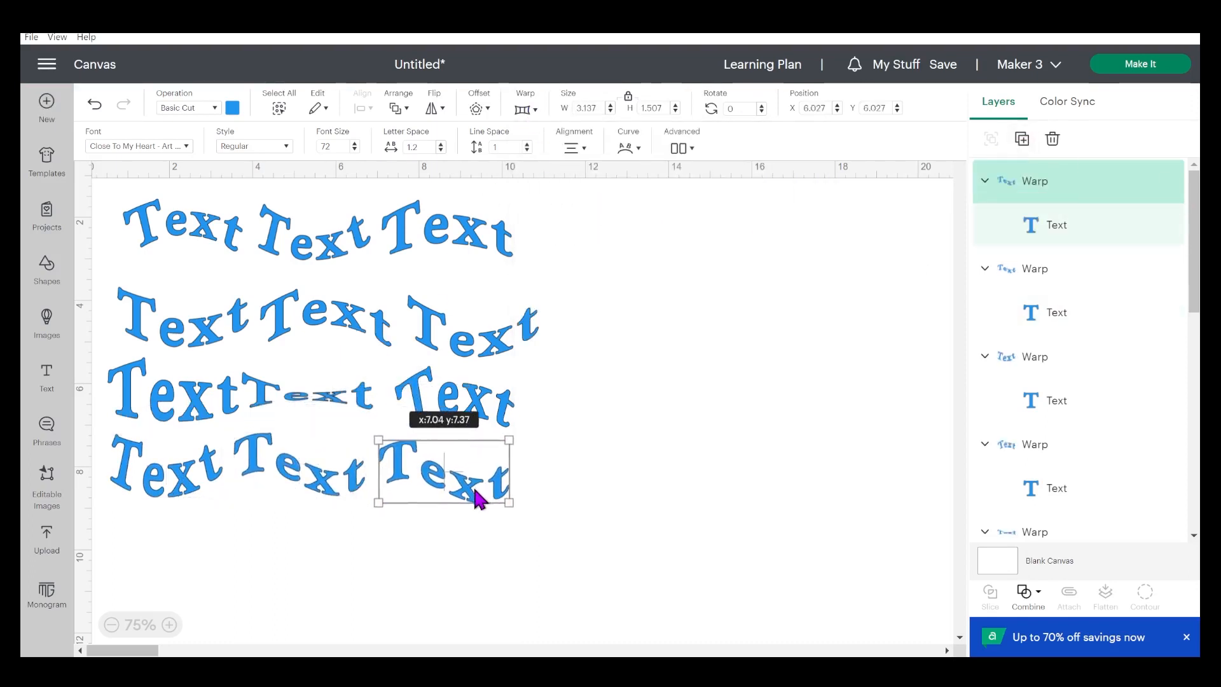
click(525, 108)
click(761, 240)
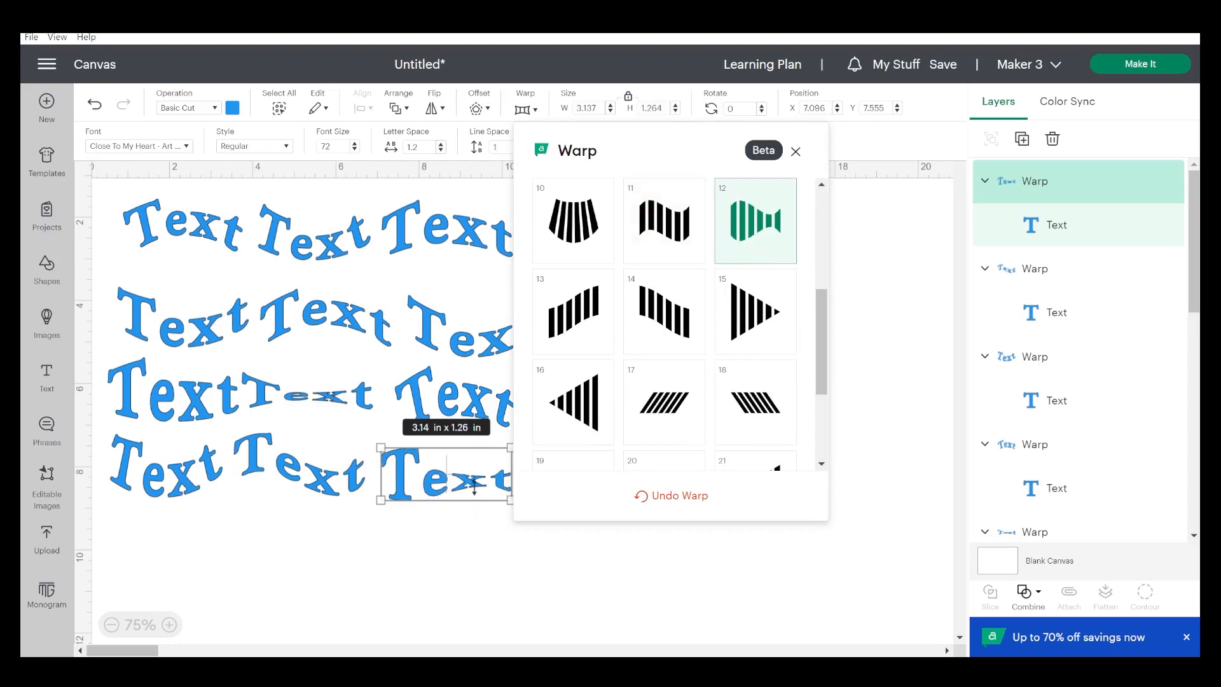
Duplicate the style 12 text, start a fifth row with the copy, and apply Warp style 13.
click(1022, 138)
drag(445, 474, 158, 526)
click(526, 108)
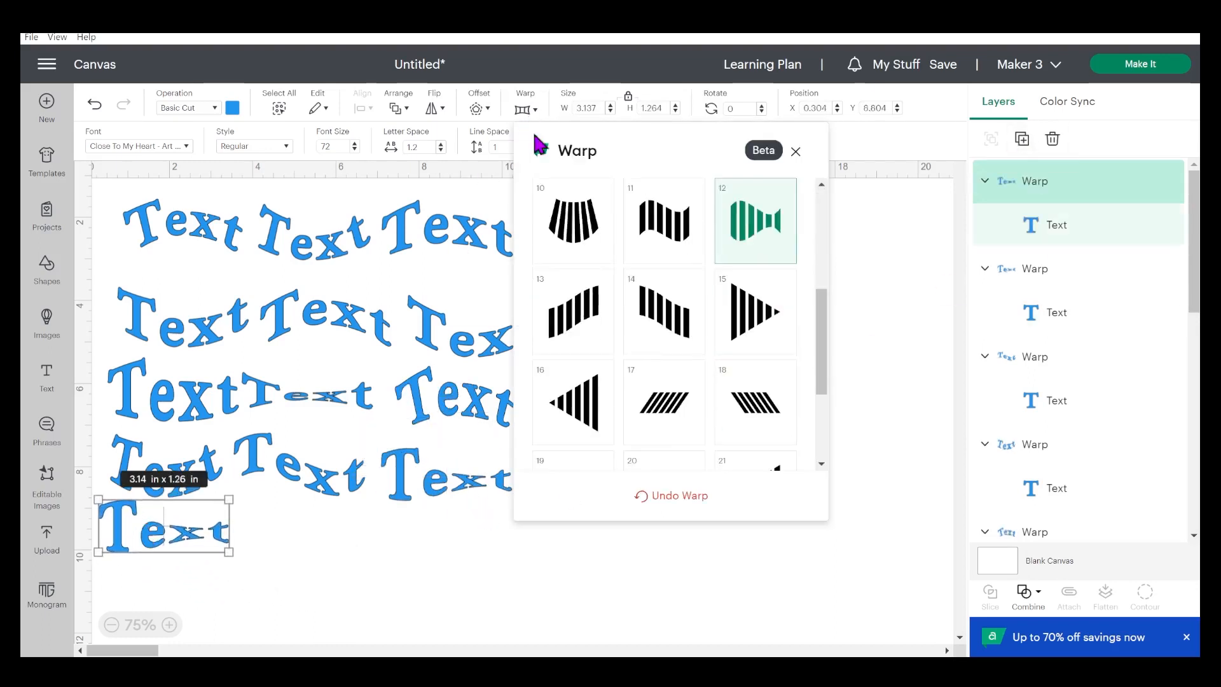
click(574, 331)
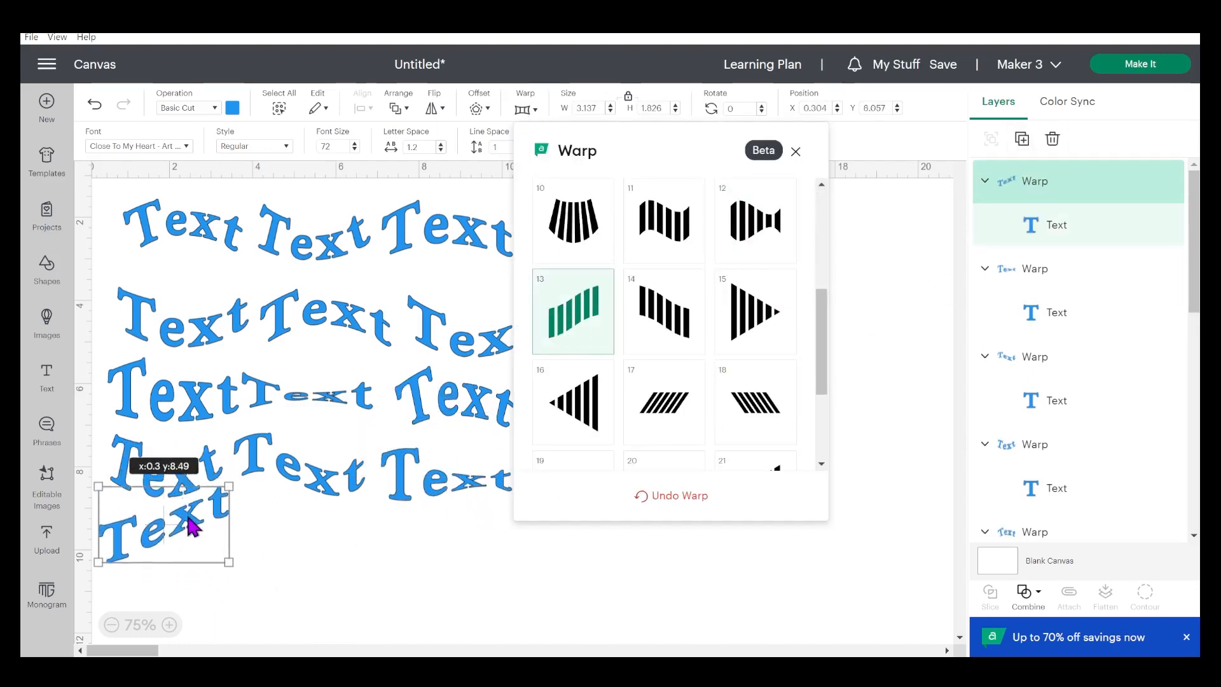
Duplicate the style 13 text, place the copy in the middle of the fifth row, and apply Warp style 14.
click(1021, 140)
drag(417, 512, 273, 566)
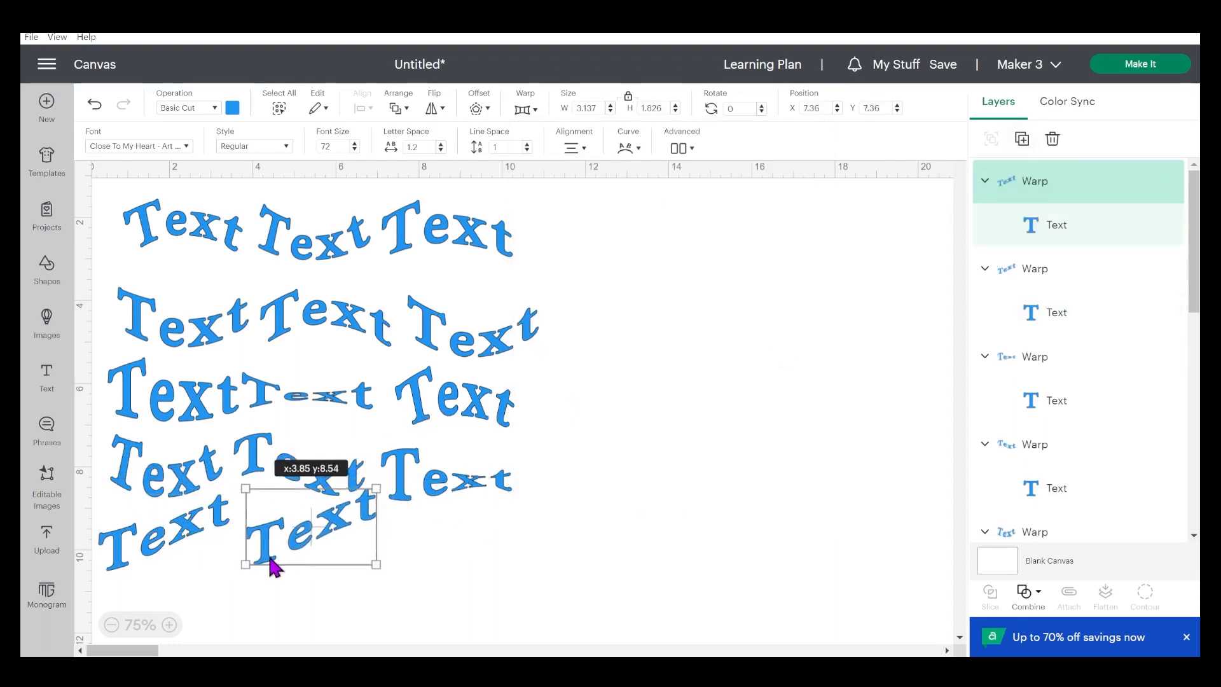
click(574, 148)
click(526, 109)
click(643, 239)
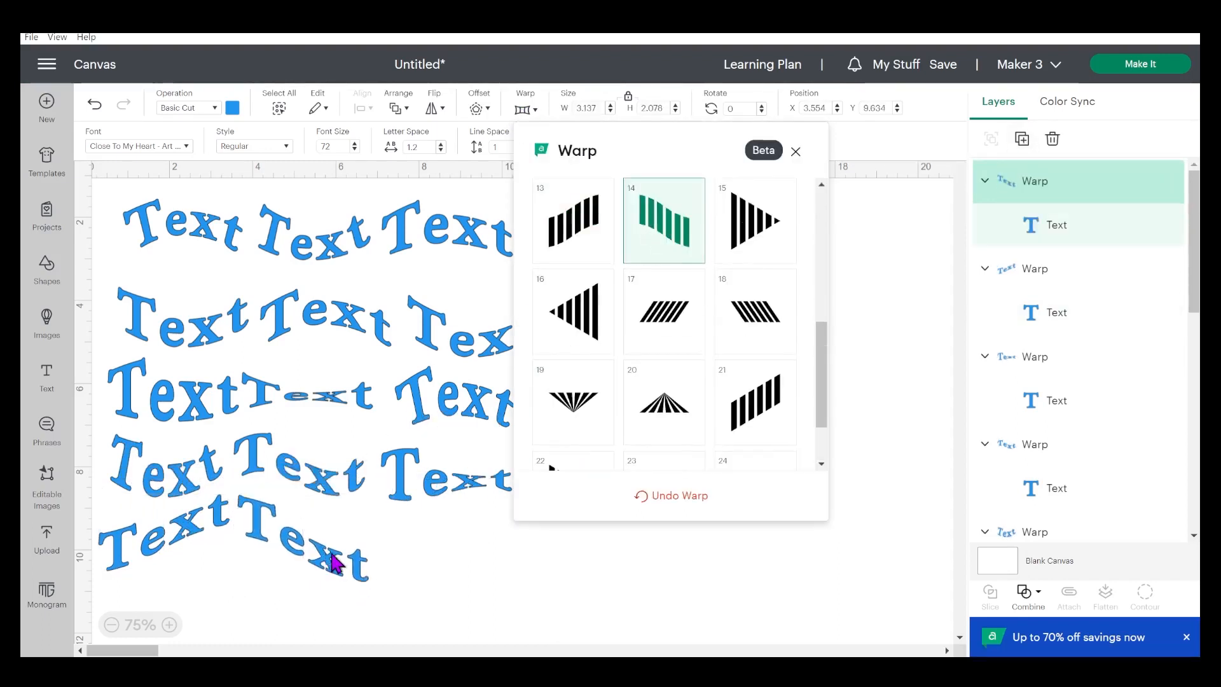
Place a copy of the style 14 text at the end of the fifth row and apply Warp style 15.
drag(327, 563, 467, 567)
click(527, 110)
scroll(674, 286, down, 5)
click(770, 224)
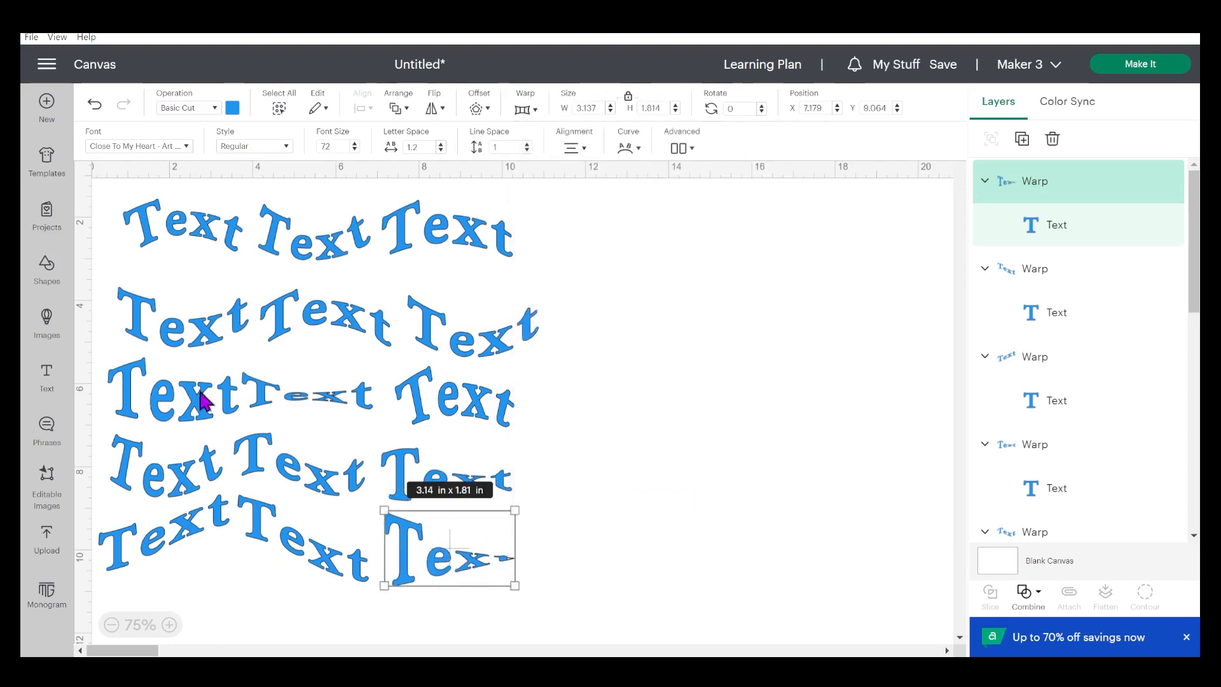
Duplicate the style 15 text, start a sixth row with the copy, and apply Warp style 16.
click(1022, 139)
scroll(762, 449, down, 4)
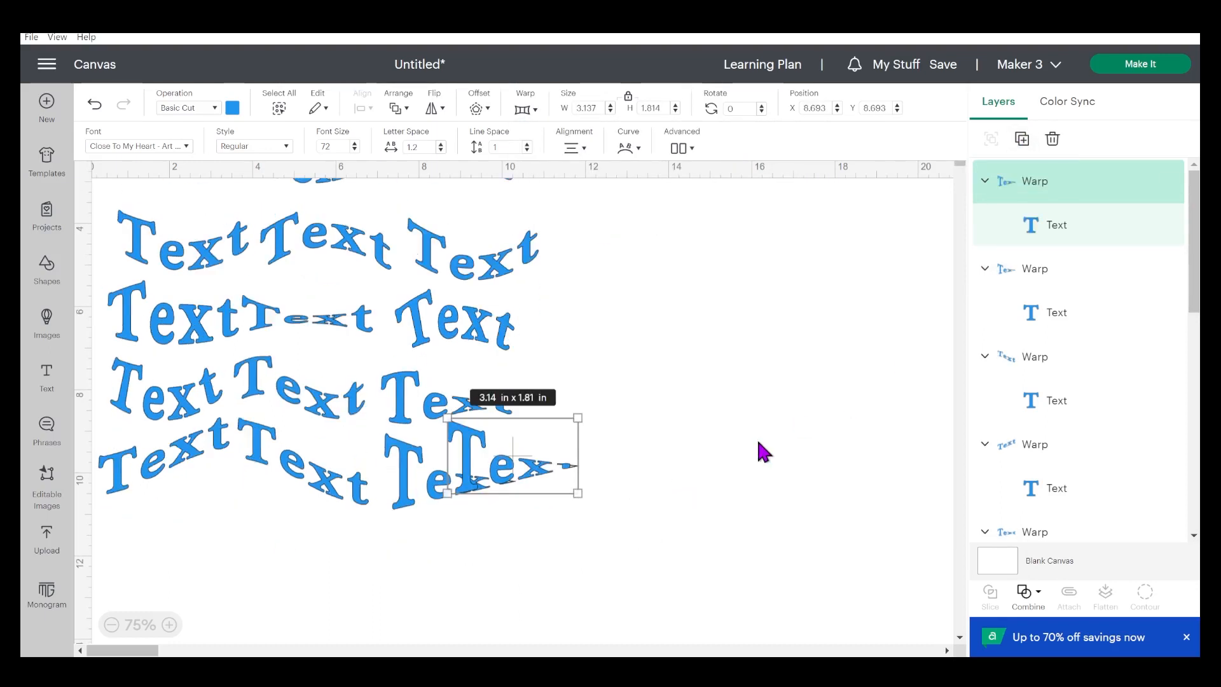
drag(492, 317, 195, 405)
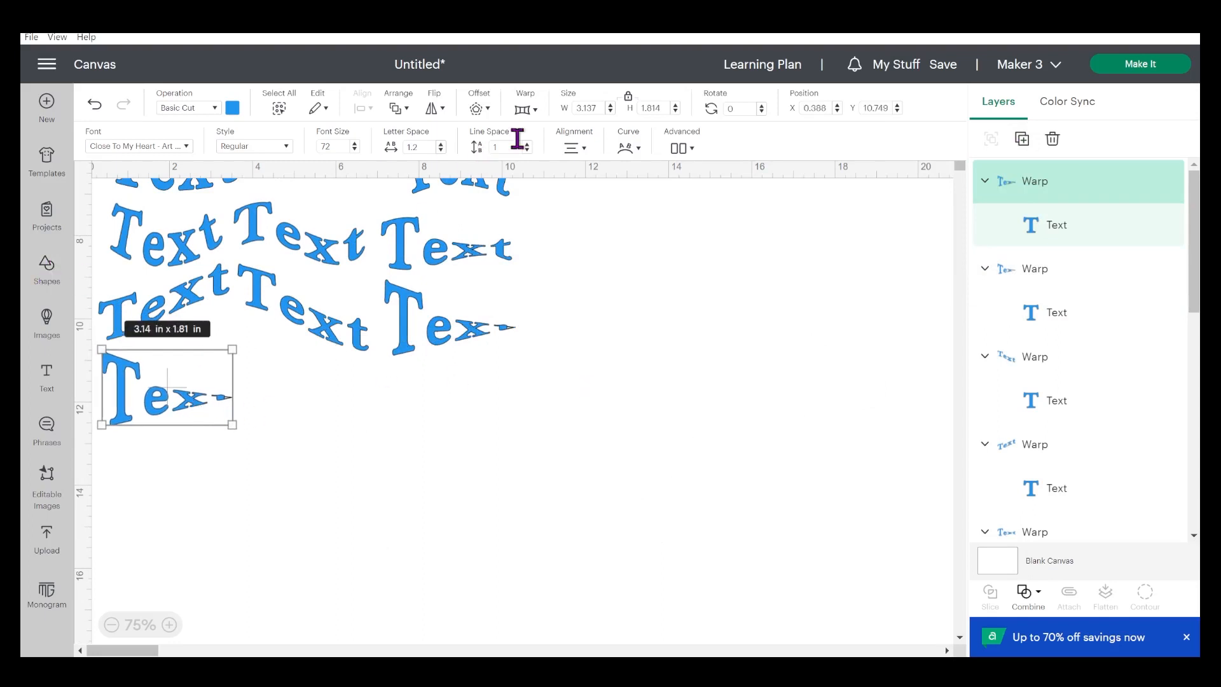
click(524, 110)
click(572, 312)
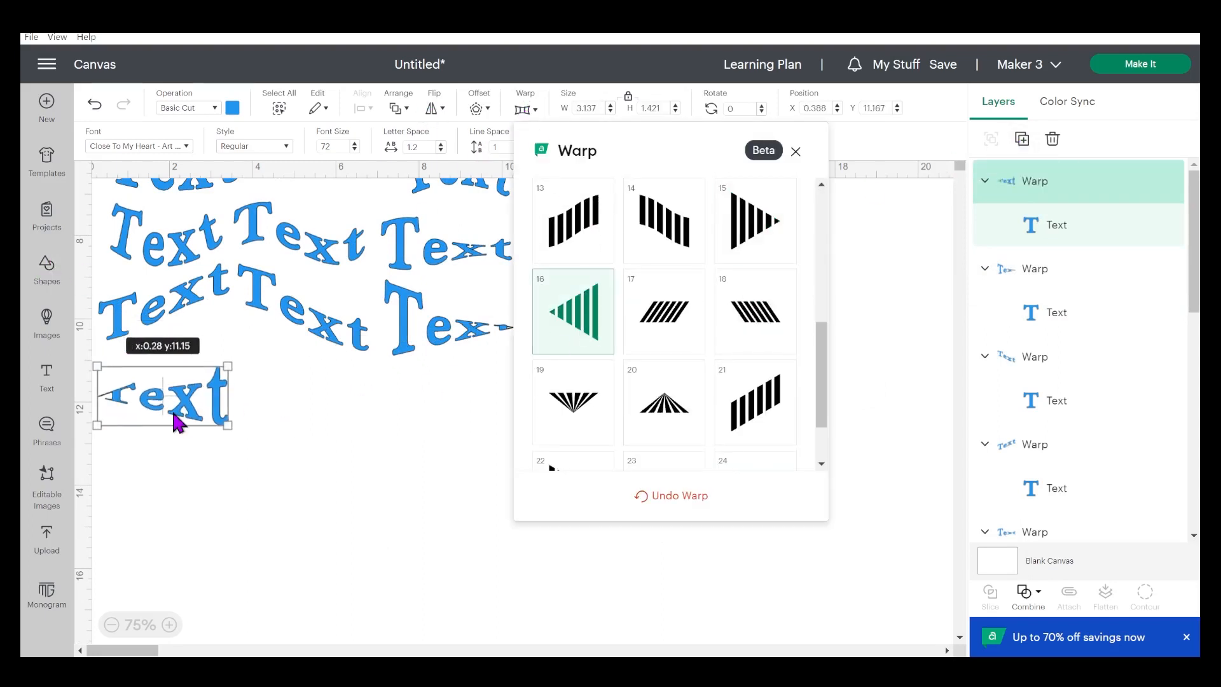
click(385, 414)
Duplicate the style 16 text, place the copy in the middle of the sixth row, and apply Warp style 17.
click(1024, 140)
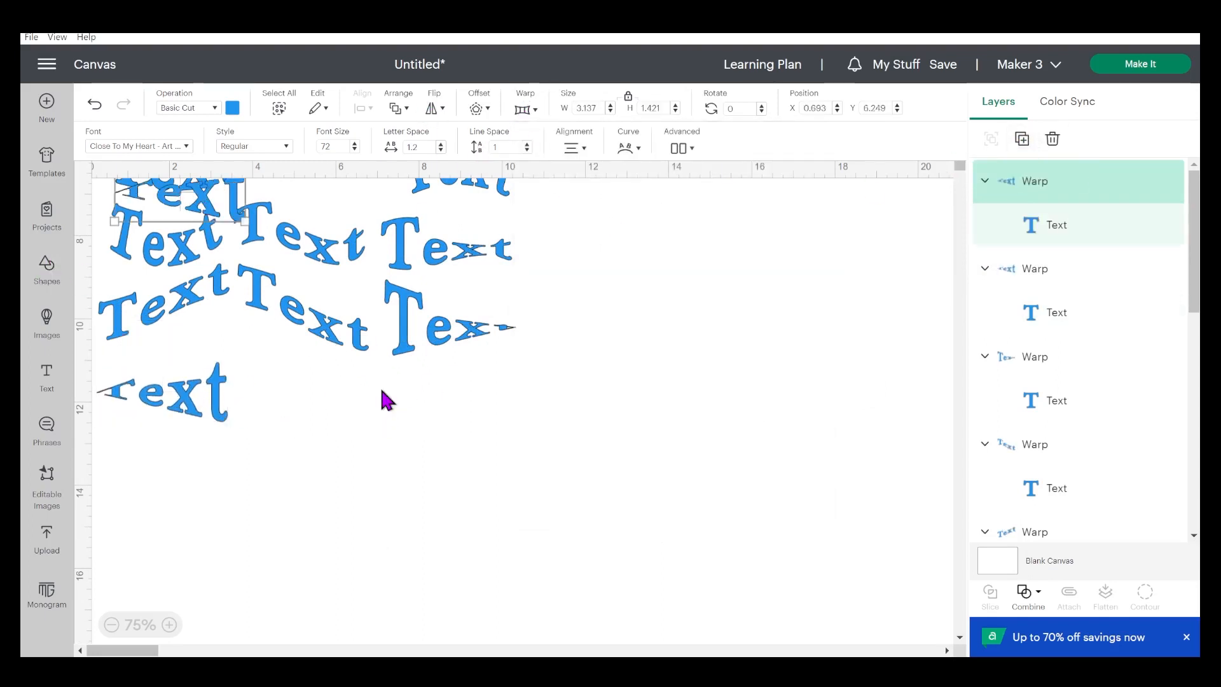
scroll(387, 401, up, 5)
drag(204, 349, 345, 553)
click(524, 109)
click(664, 227)
Duplicate the style 17 text, place the copy at the end of the sixth row, and apply Warp style 18.
click(1022, 139)
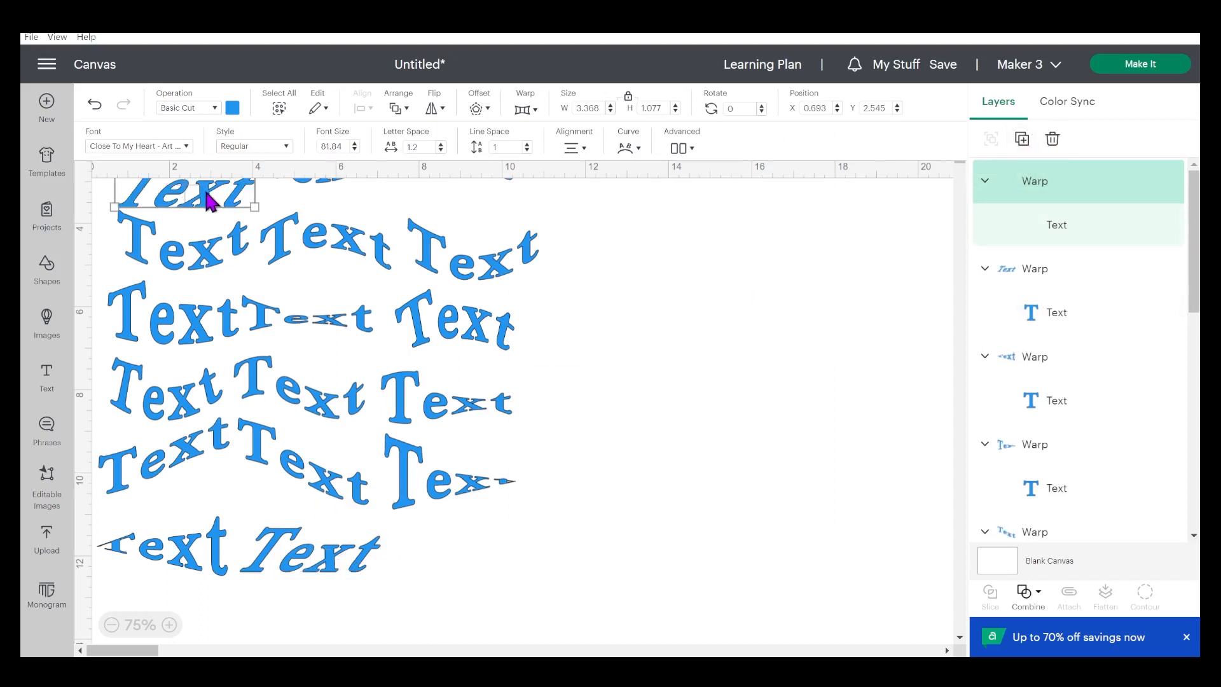
drag(208, 201, 505, 571)
click(524, 109)
click(756, 242)
Duplicate the style 18 text, start a seventh row with the copy, and apply Warp style 19.
click(1021, 138)
drag(210, 209, 196, 622)
click(524, 109)
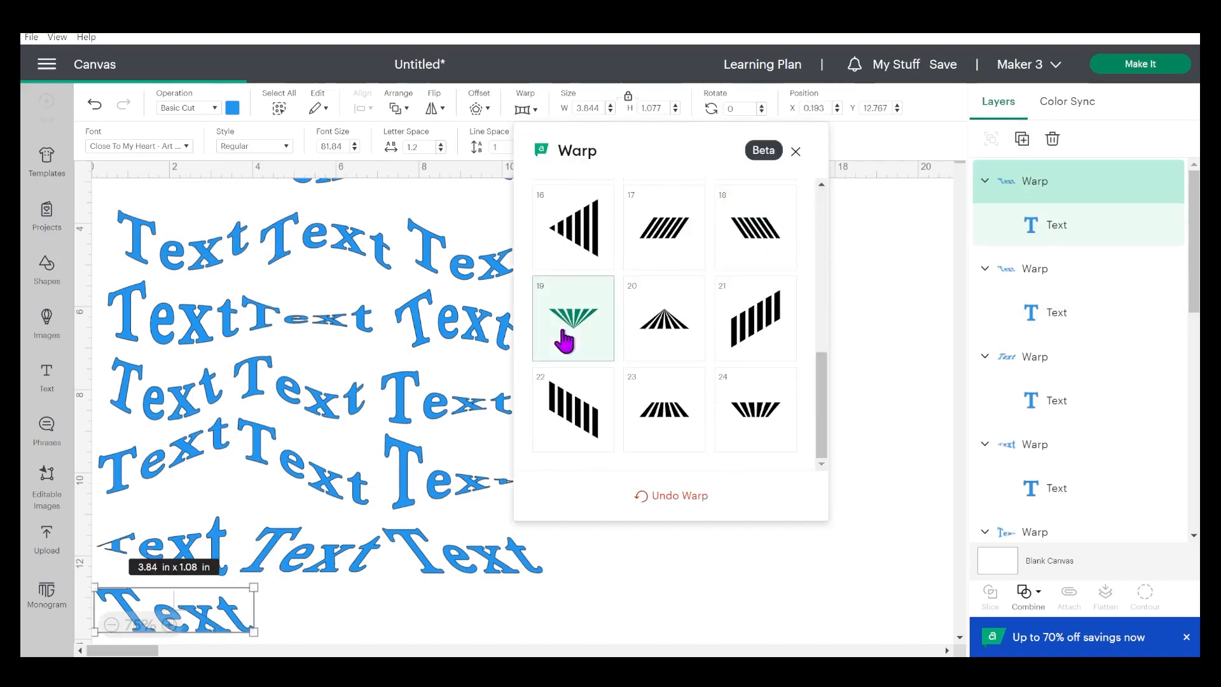
click(563, 341)
Duplicate the style 19 text, apply Warp style 20 to the copy, and position it in the middle of the seventh row.
key(ctrl+d)
scroll(496, 394, down, 1)
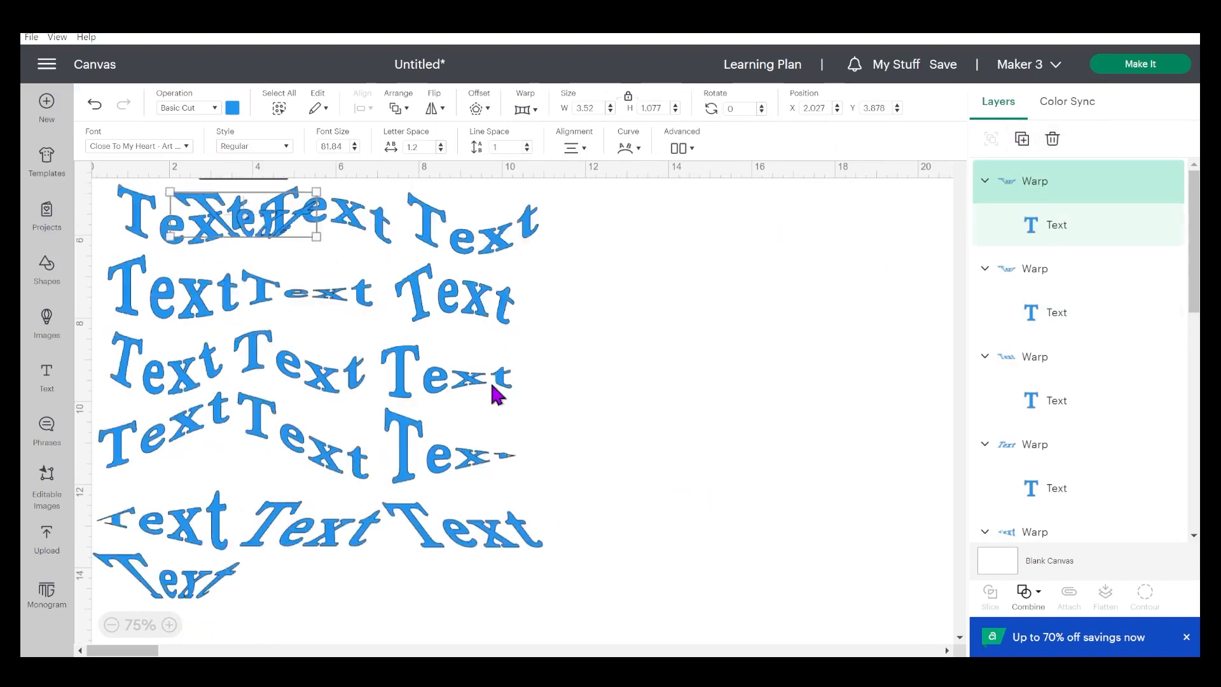
drag(256, 230, 323, 469)
click(534, 110)
click(669, 319)
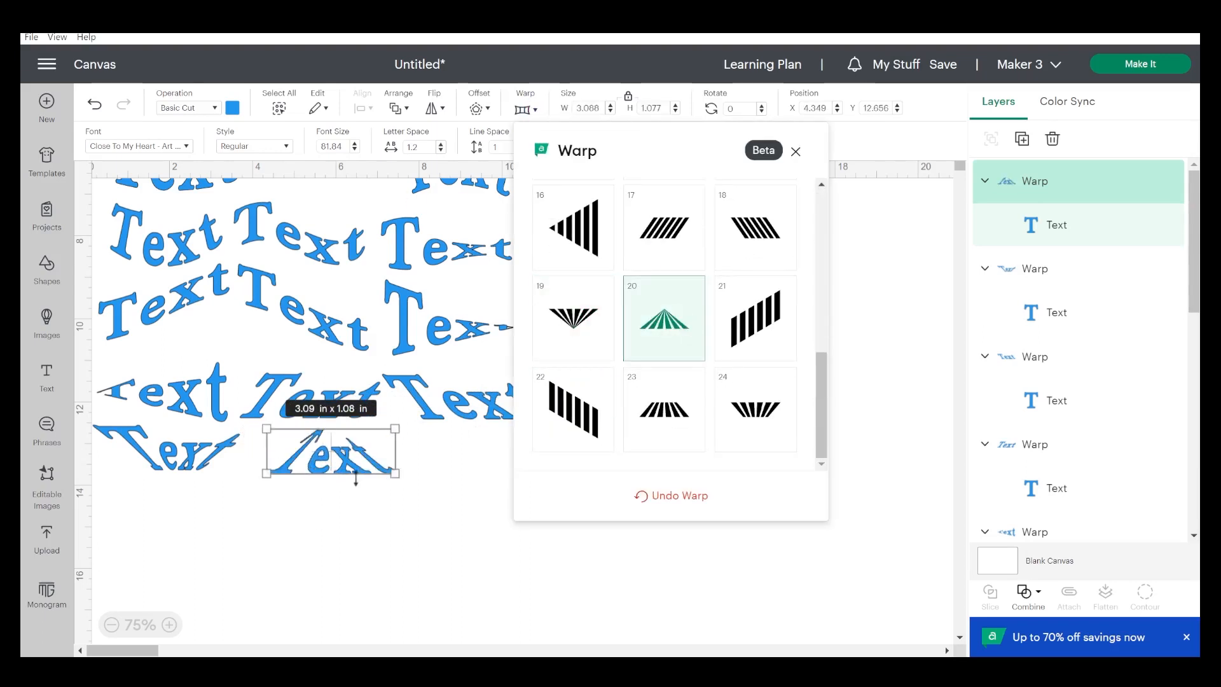
click(341, 466)
Duplicate the style 20 text, apply Warp style 21 to the copy, and position it at the end of the seventh row.
click(1021, 139)
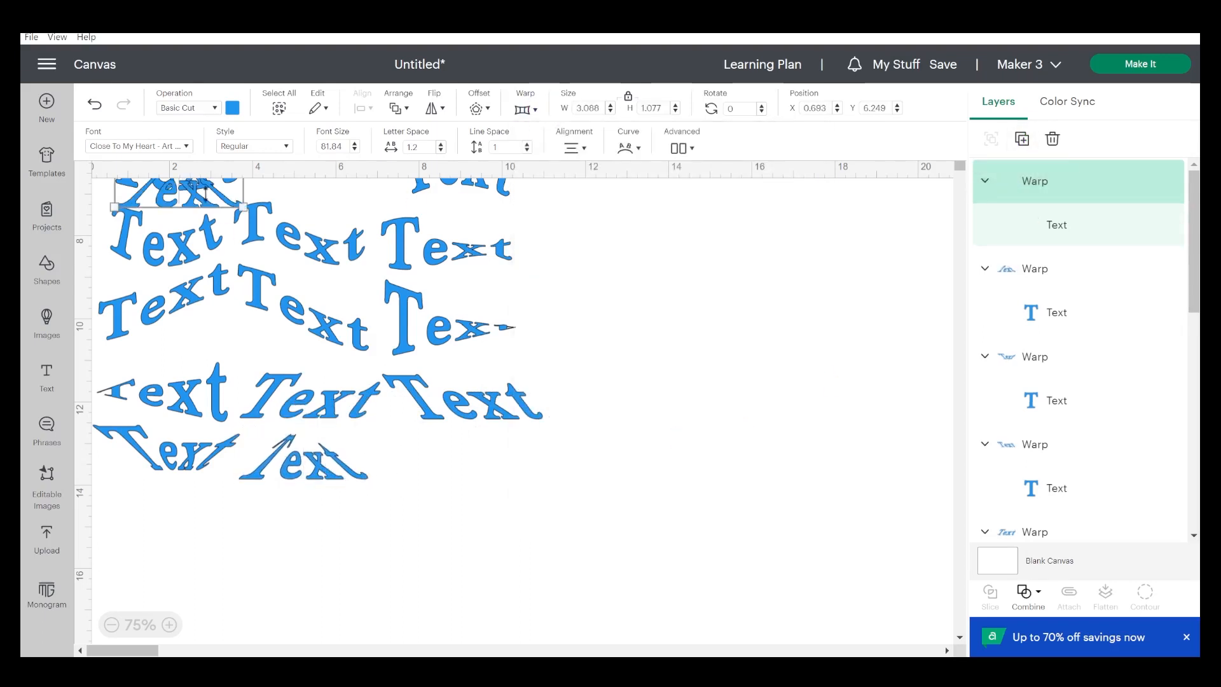
drag(196, 202, 468, 467)
click(522, 113)
click(763, 329)
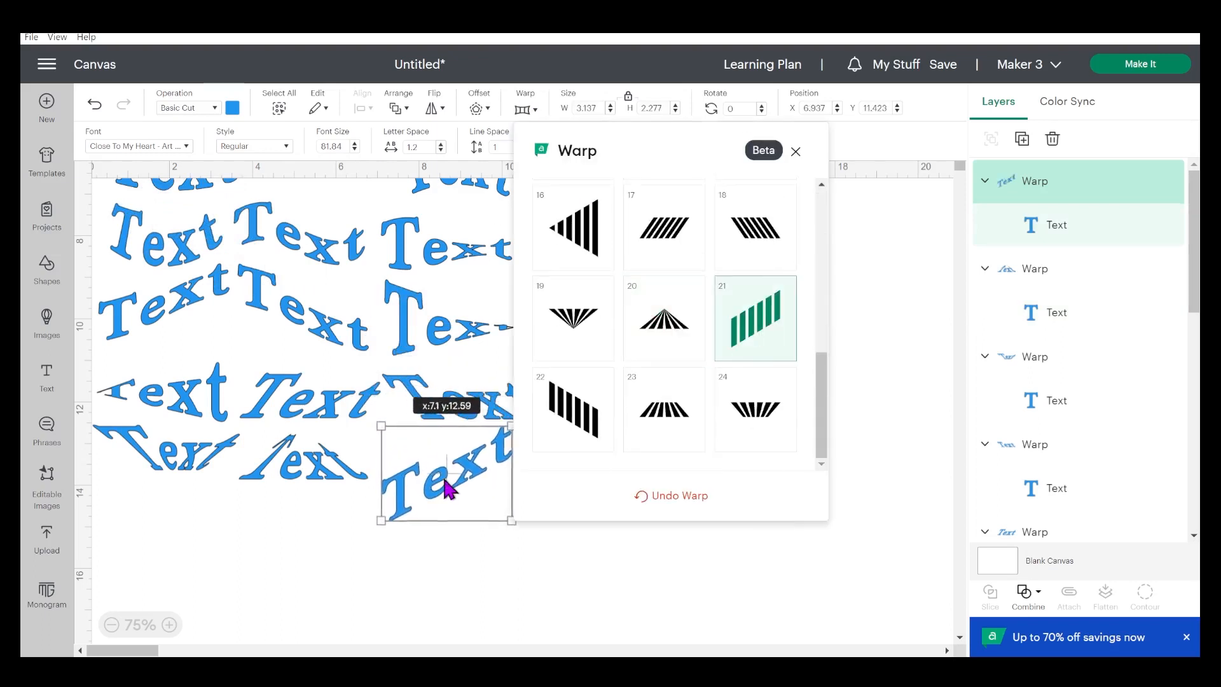
click(444, 482)
Duplicate the style 21 text, apply Warp style 22 to the copy, and position it at the start of an eighth row.
click(1021, 139)
drag(200, 222, 202, 534)
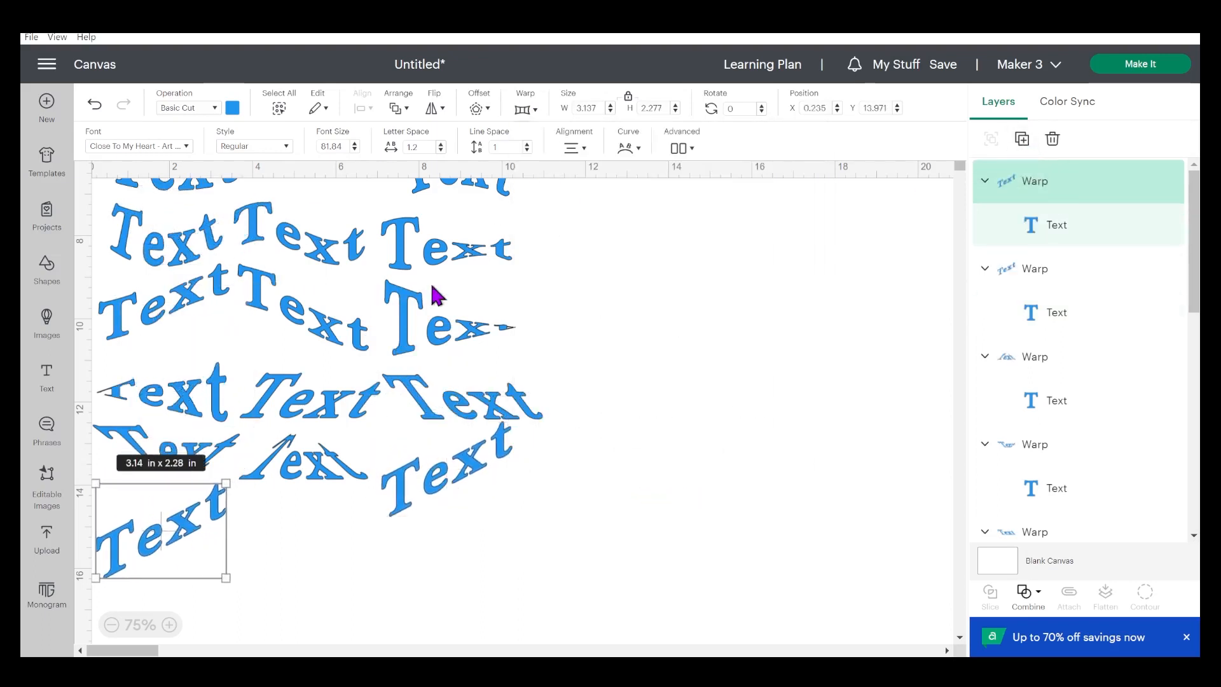
click(525, 112)
scroll(581, 381, down, 3)
click(580, 412)
drag(191, 617, 184, 536)
Duplicate the style 22 text, place the copy beside it in the eighth row, and apply Warp style 23.
click(1022, 139)
drag(294, 307, 360, 575)
click(525, 108)
click(664, 409)
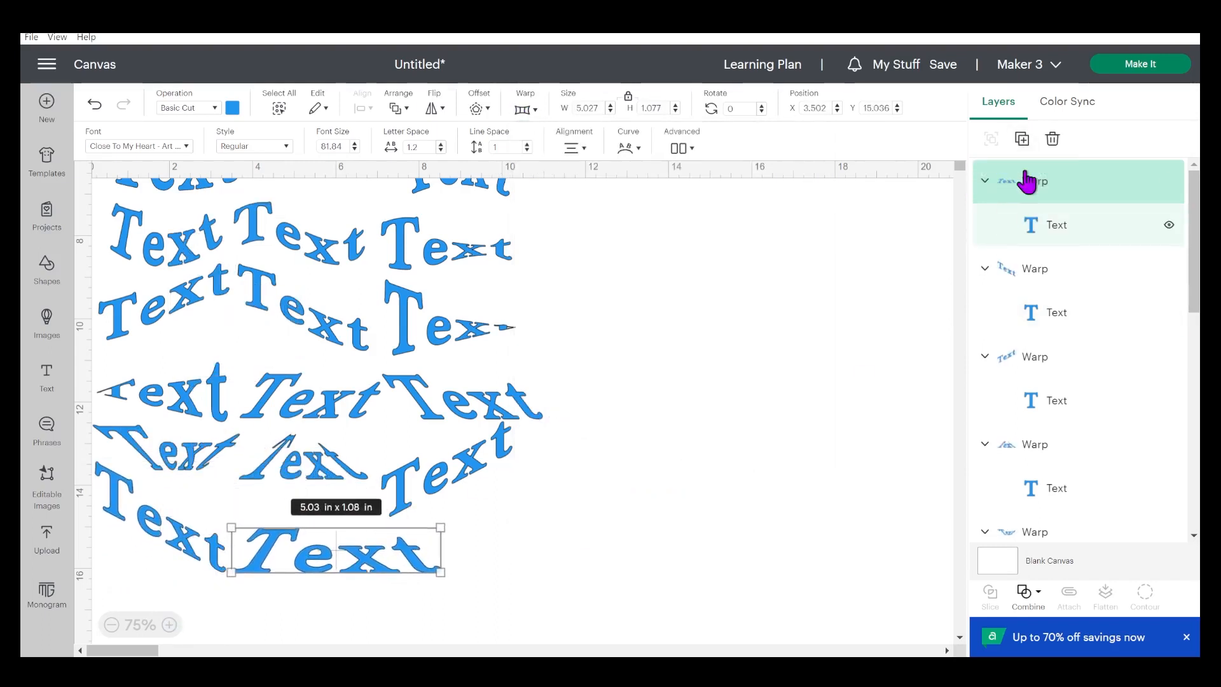
Duplicate the style 23 text, place the copy at the end of the eighth row, and apply the next Warp style.
click(1022, 138)
drag(340, 273, 548, 562)
click(525, 108)
click(749, 417)
Review all rows of warped text with the canvas zoomed out to 50%.
scroll(762, 477, down, 3)
scroll(763, 477, up, 5)
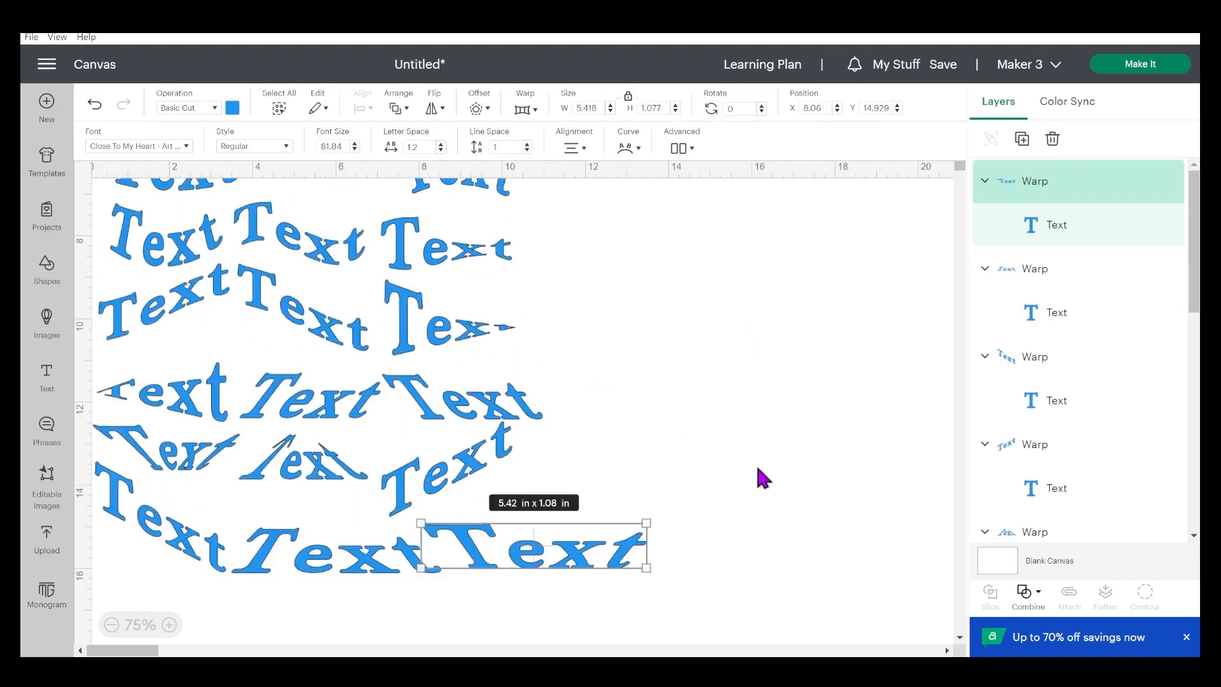
scroll(763, 476, down, 3)
scroll(762, 471, up, 1)
scroll(761, 457, up, 5)
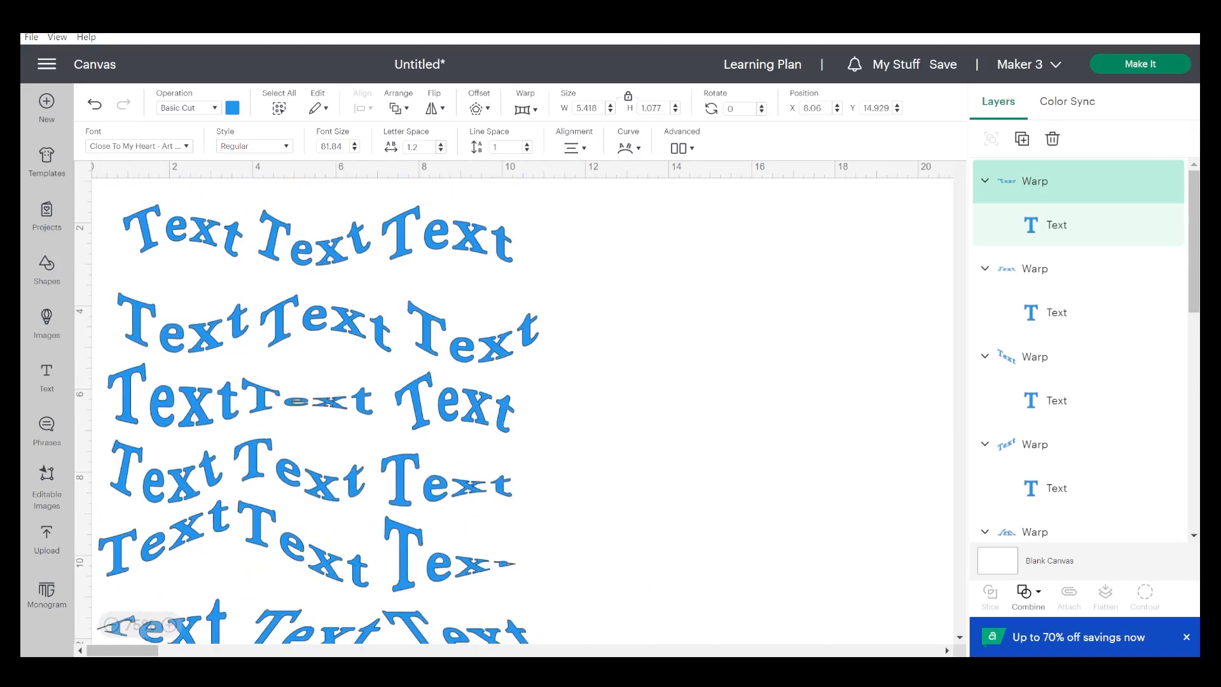
click(111, 624)
drag(152, 651, 148, 652)
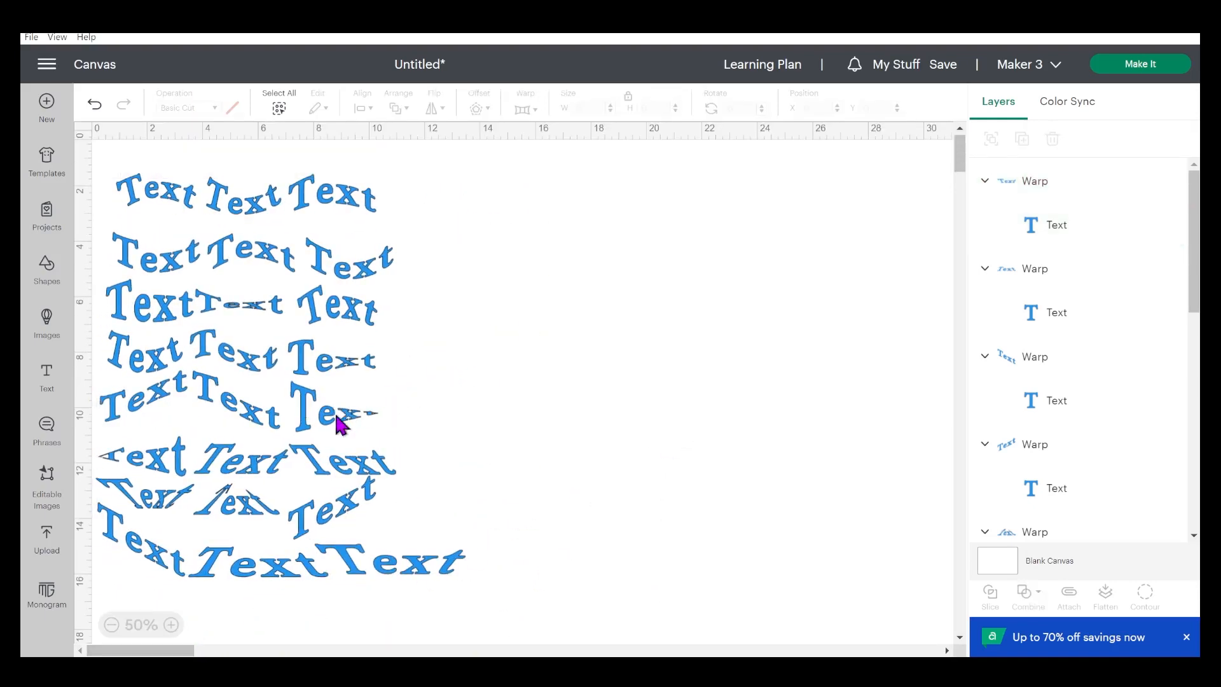
Insert the free downward-pointing triangle shape and move it to the empty area beside the text grid.
click(45, 279)
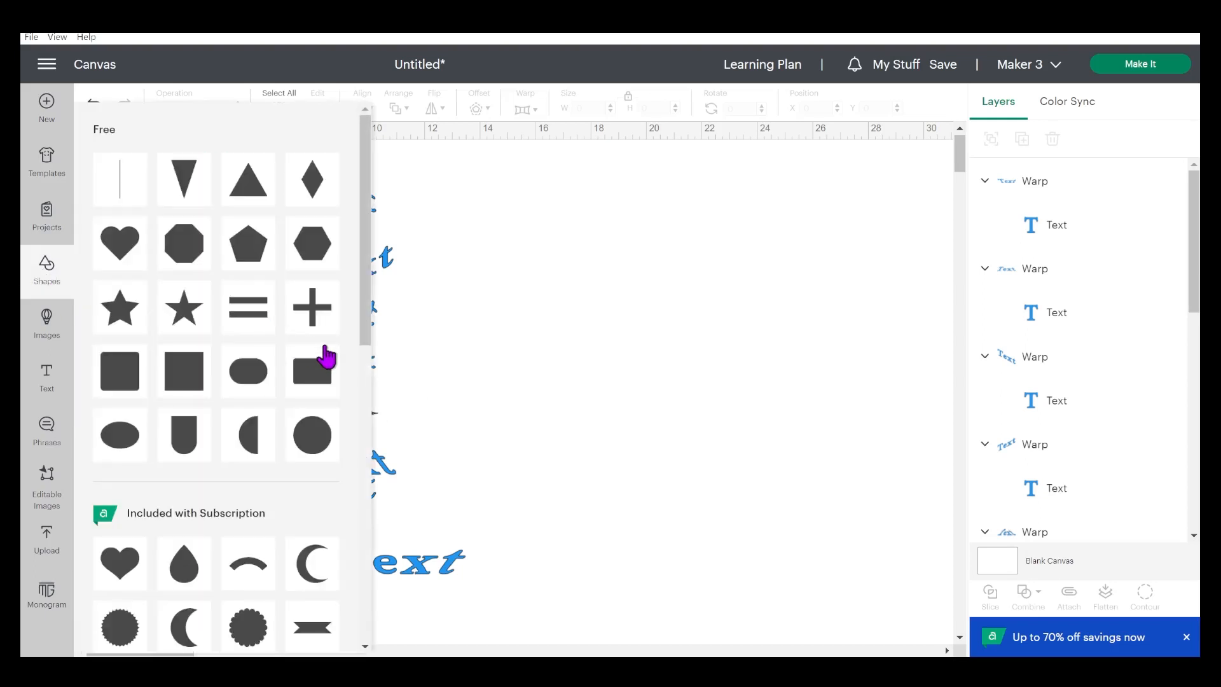
click(188, 184)
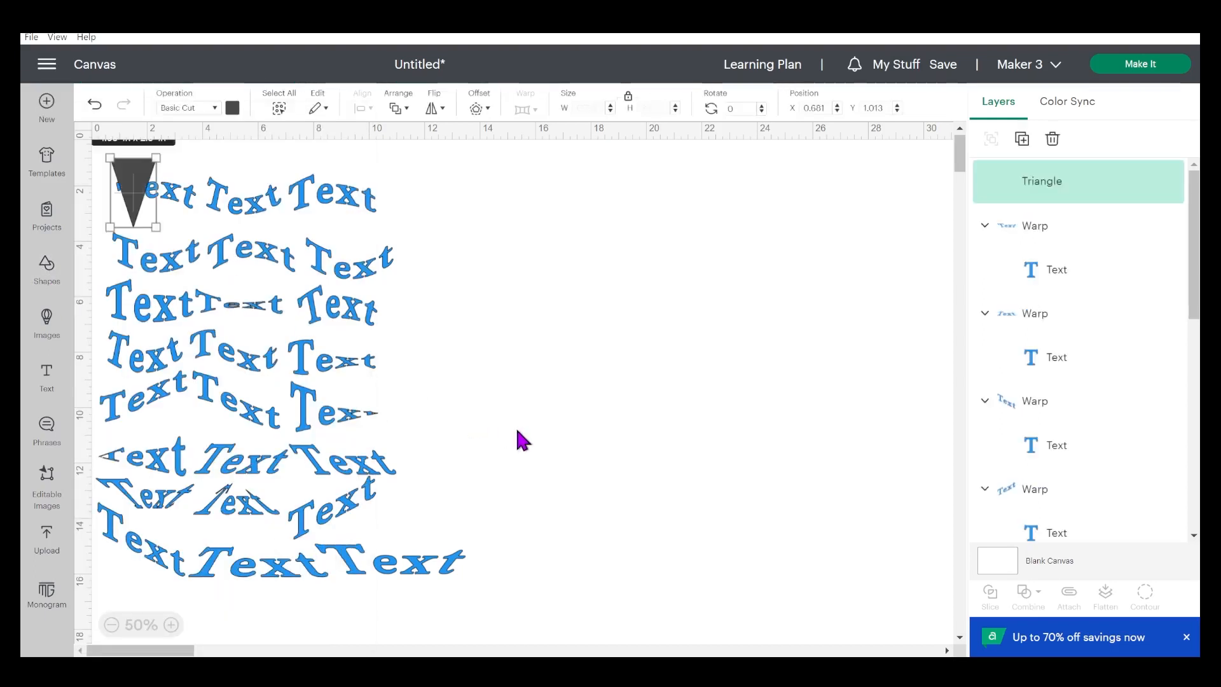
drag(140, 202, 611, 317)
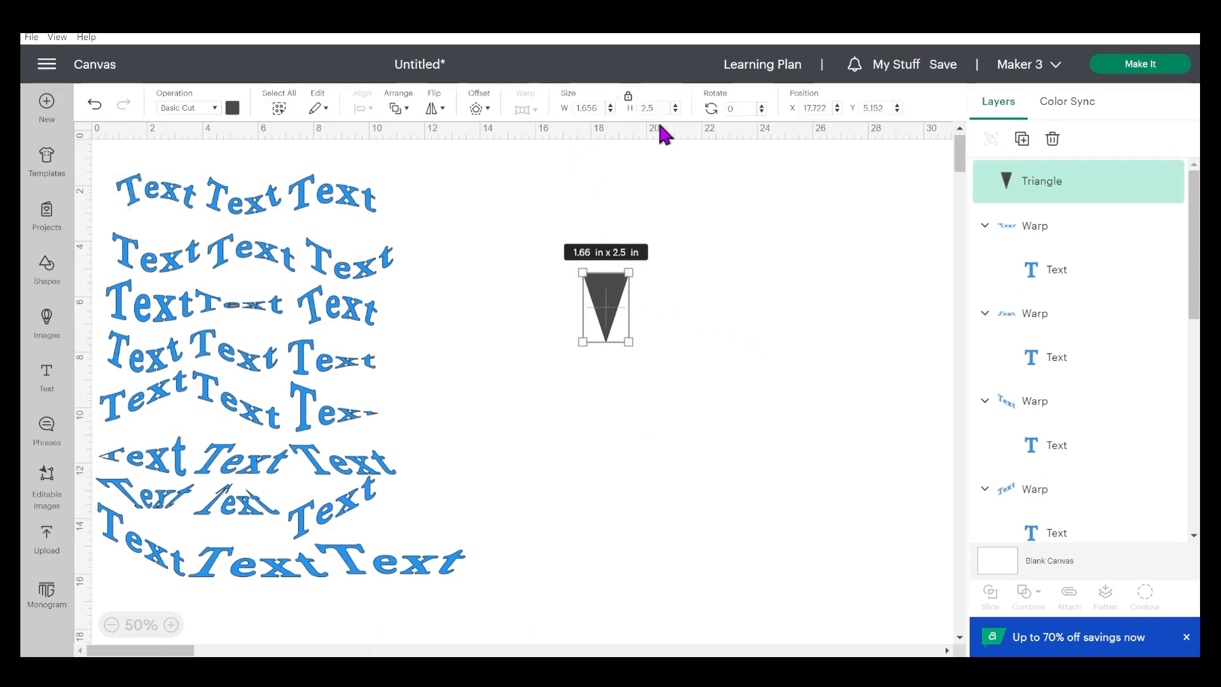
Set the triangle's rotation to 90 degrees and flip it horizontally.
click(743, 108)
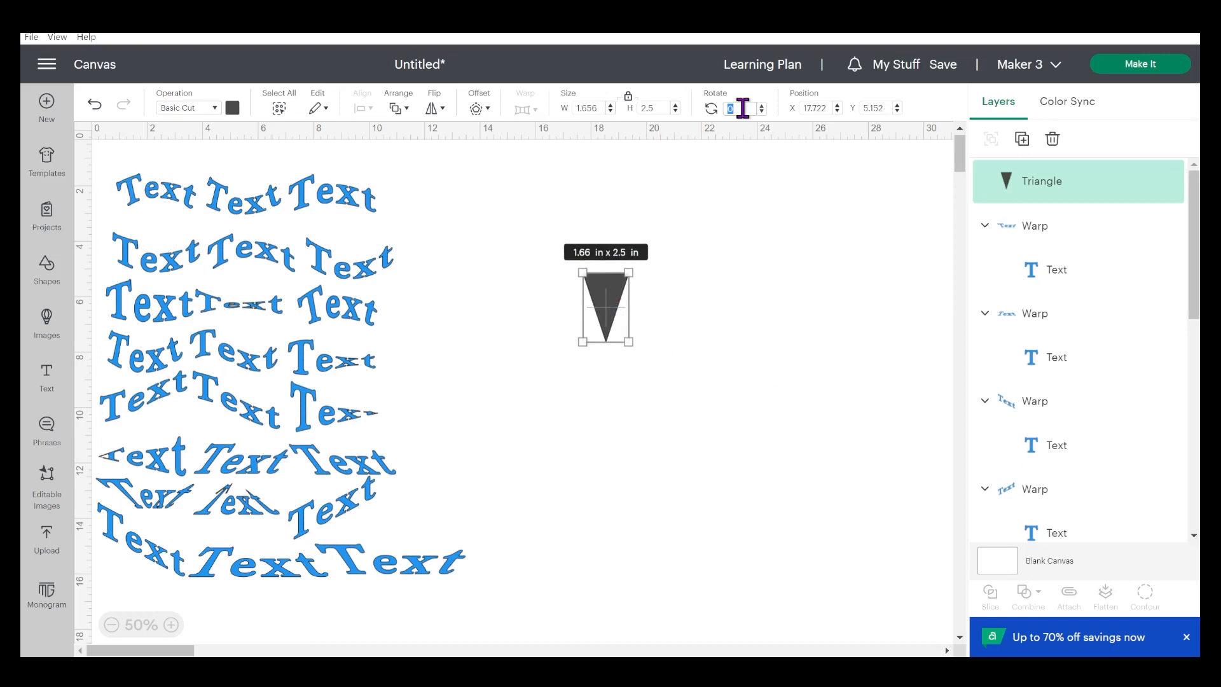
key(Return)
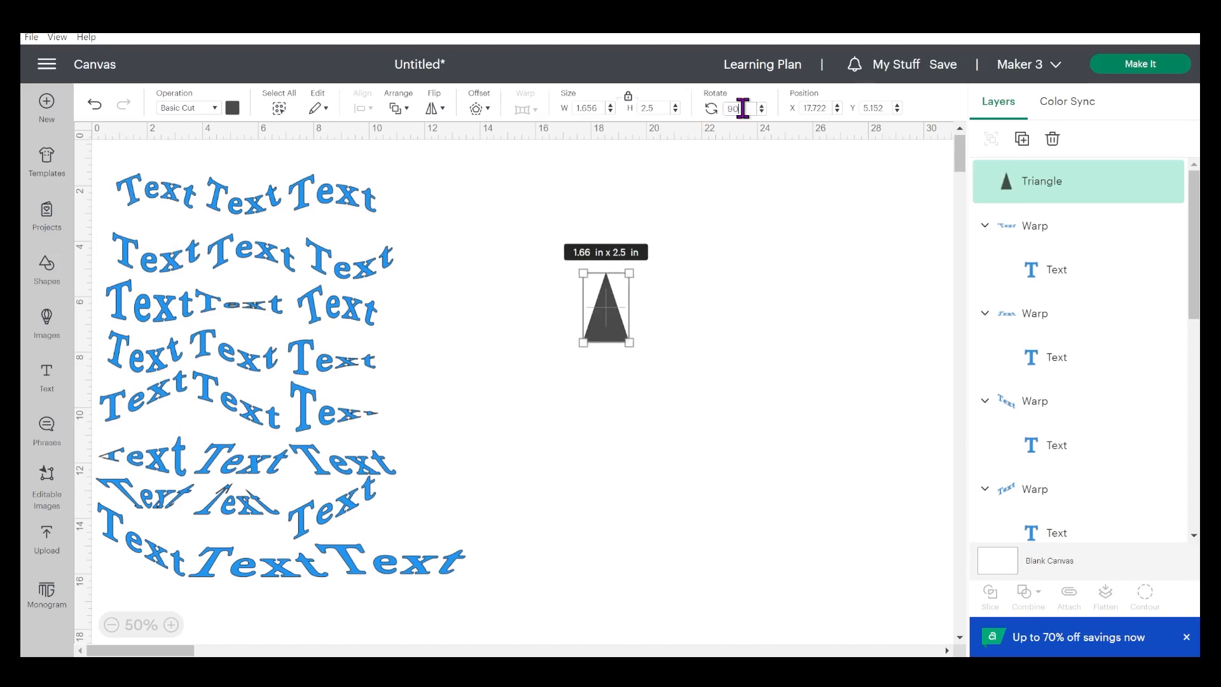
text(90)
key(Return)
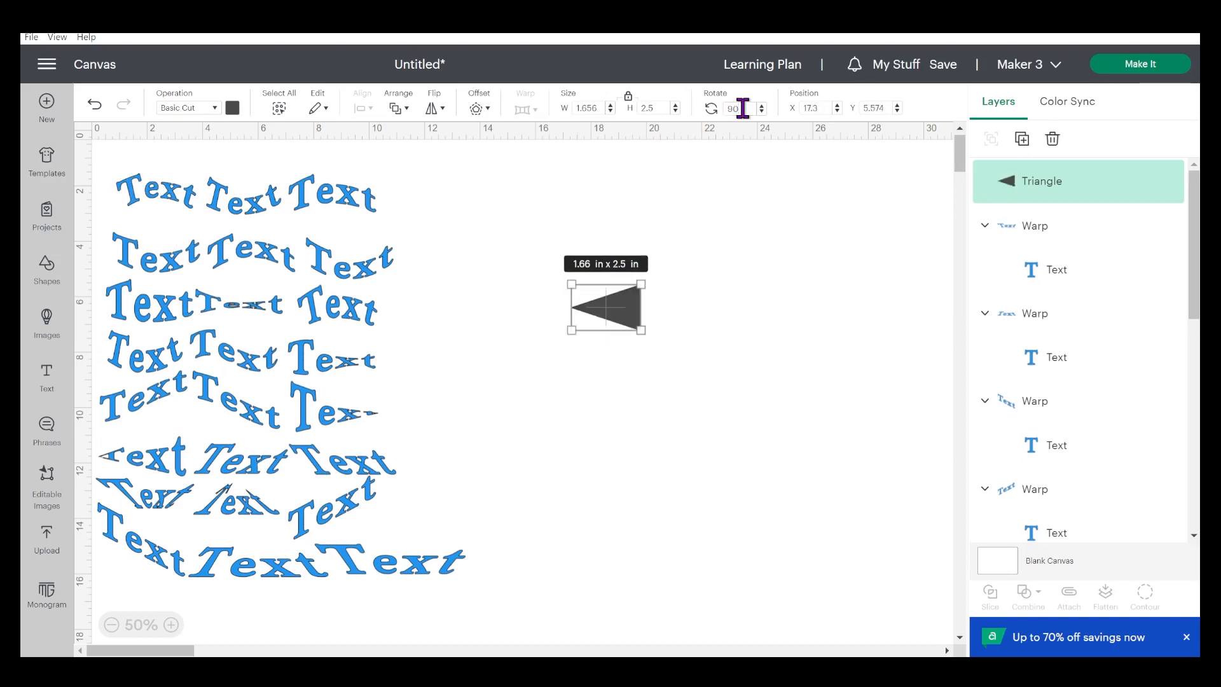
click(433, 107)
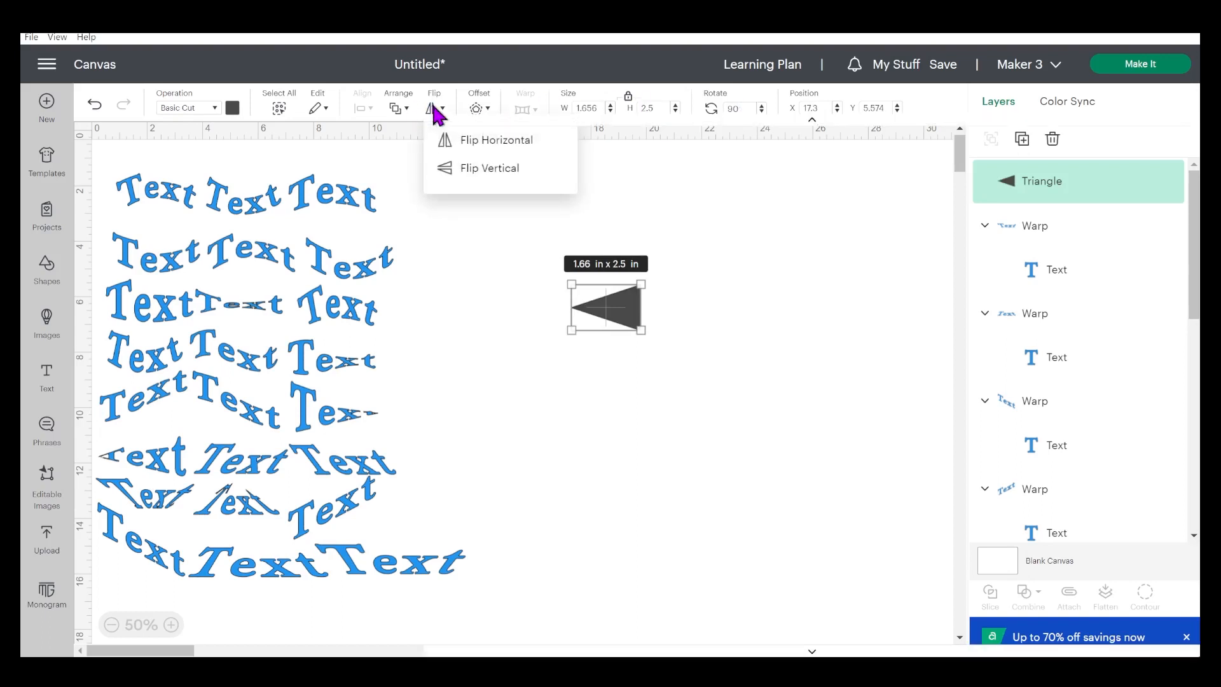
click(471, 140)
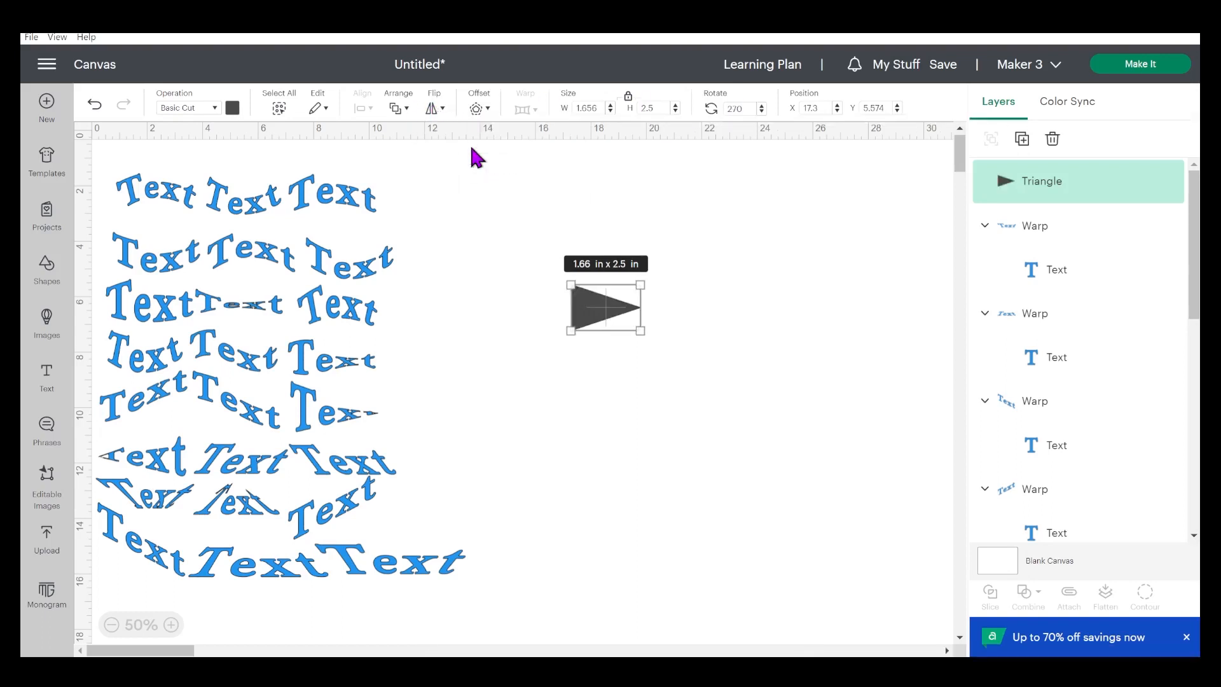
Enlarge the triangle and stretch it with proportions unlocked into a pennant about 10.63 in long and 4.61 in tall.
drag(755, 377, 784, 389)
click(852, 390)
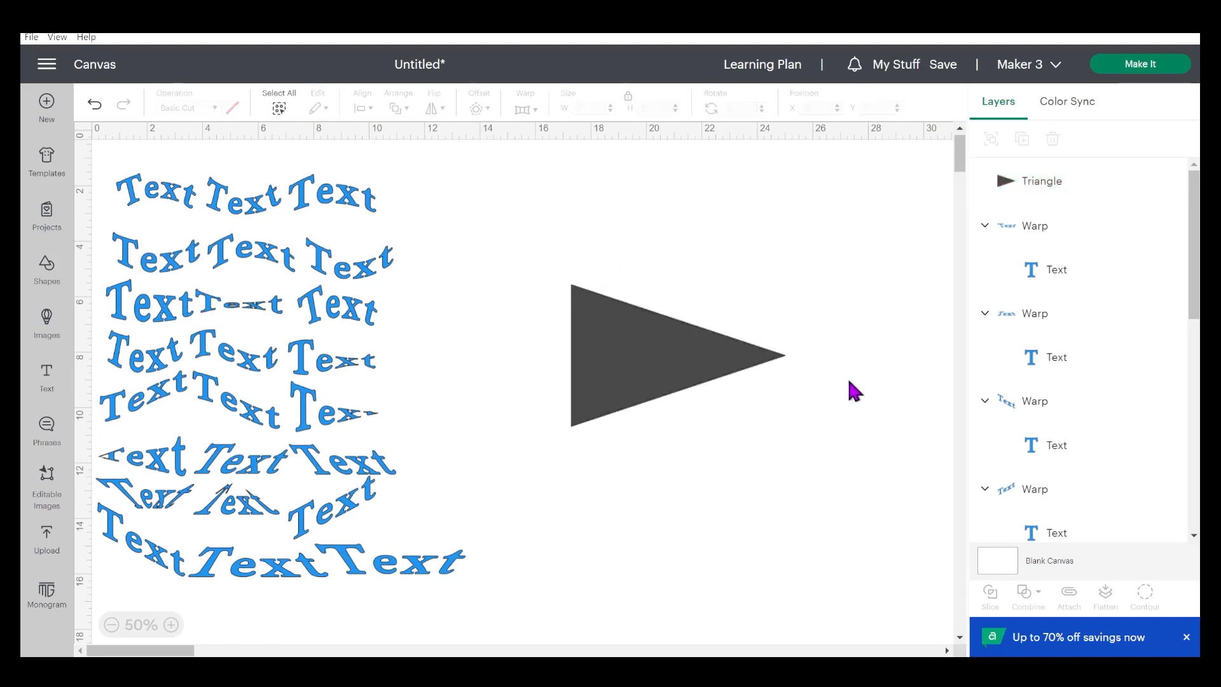
click(749, 382)
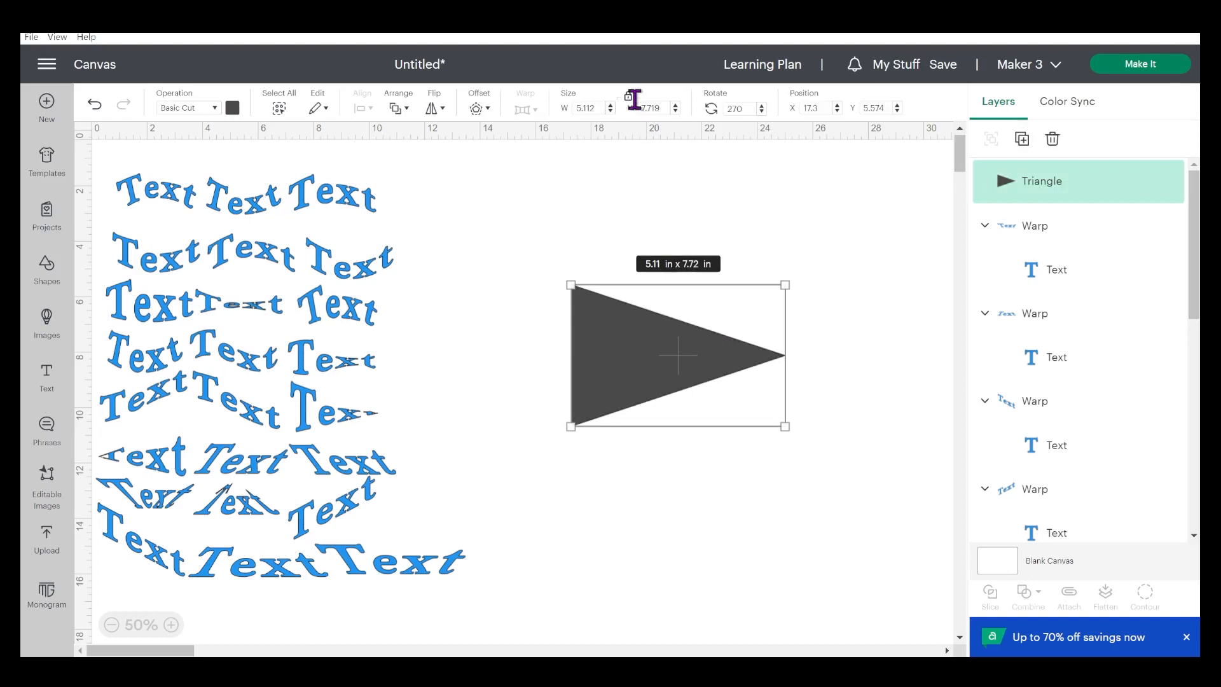
drag(785, 427, 868, 414)
click(828, 477)
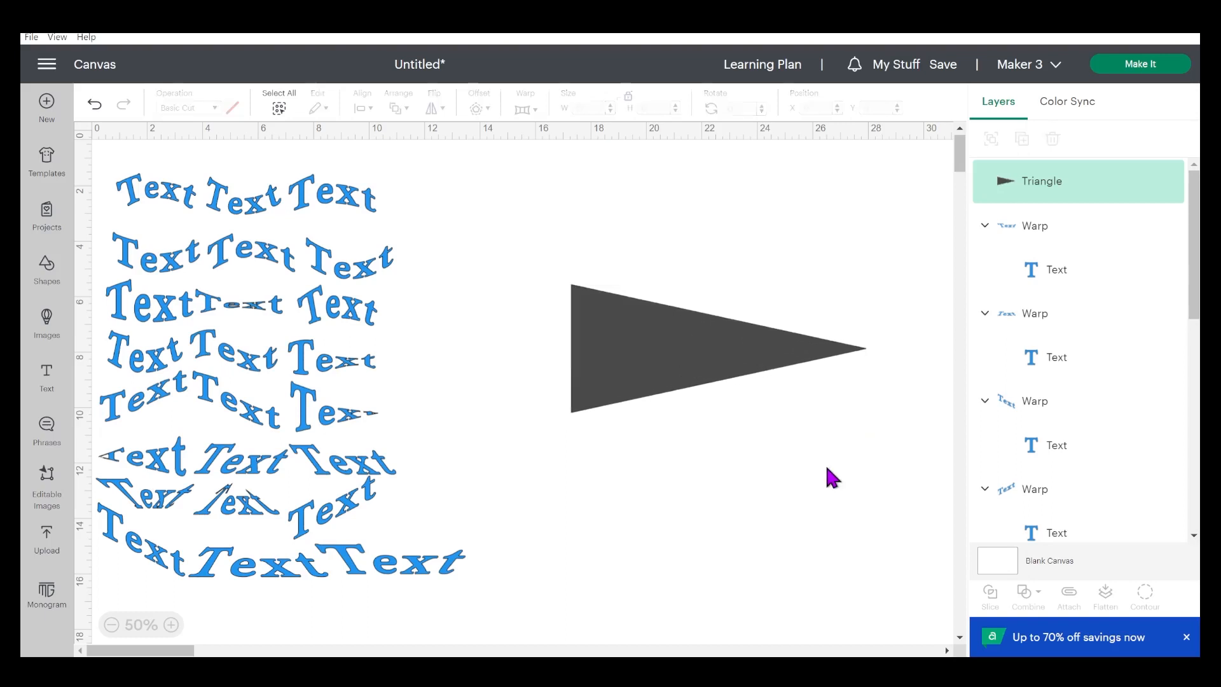
Change the triangle's operation to Print Then Cut and fill it with the multicoloured sunburst pattern.
click(655, 356)
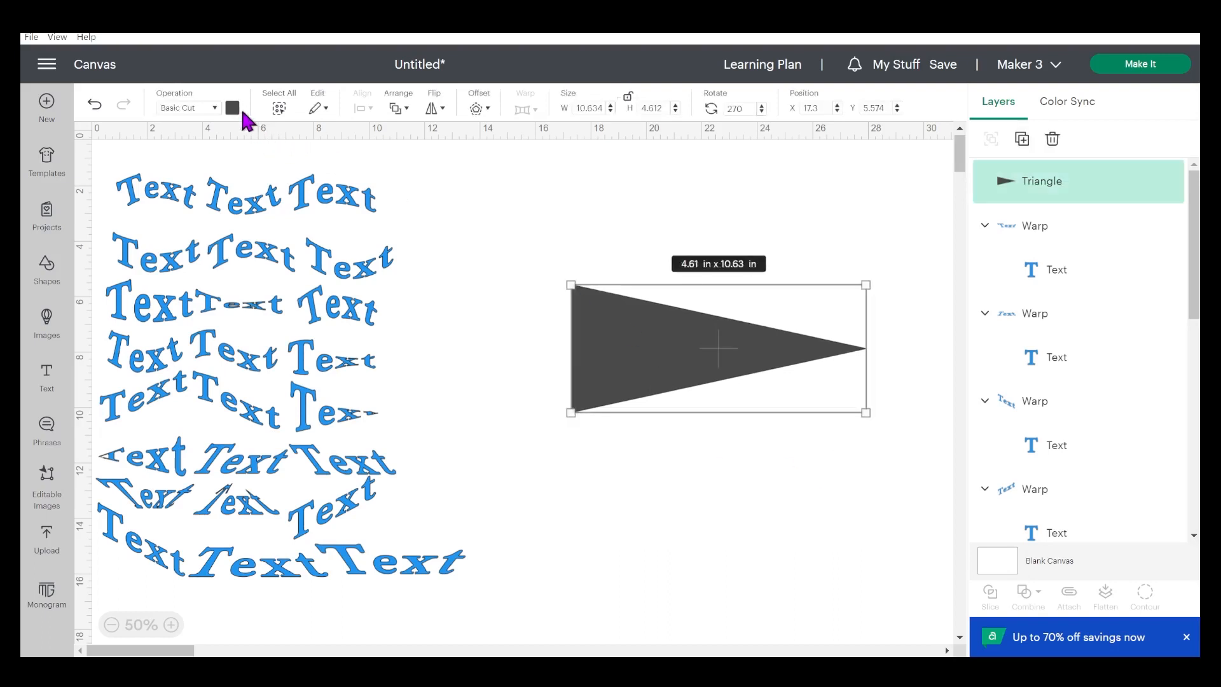
click(217, 109)
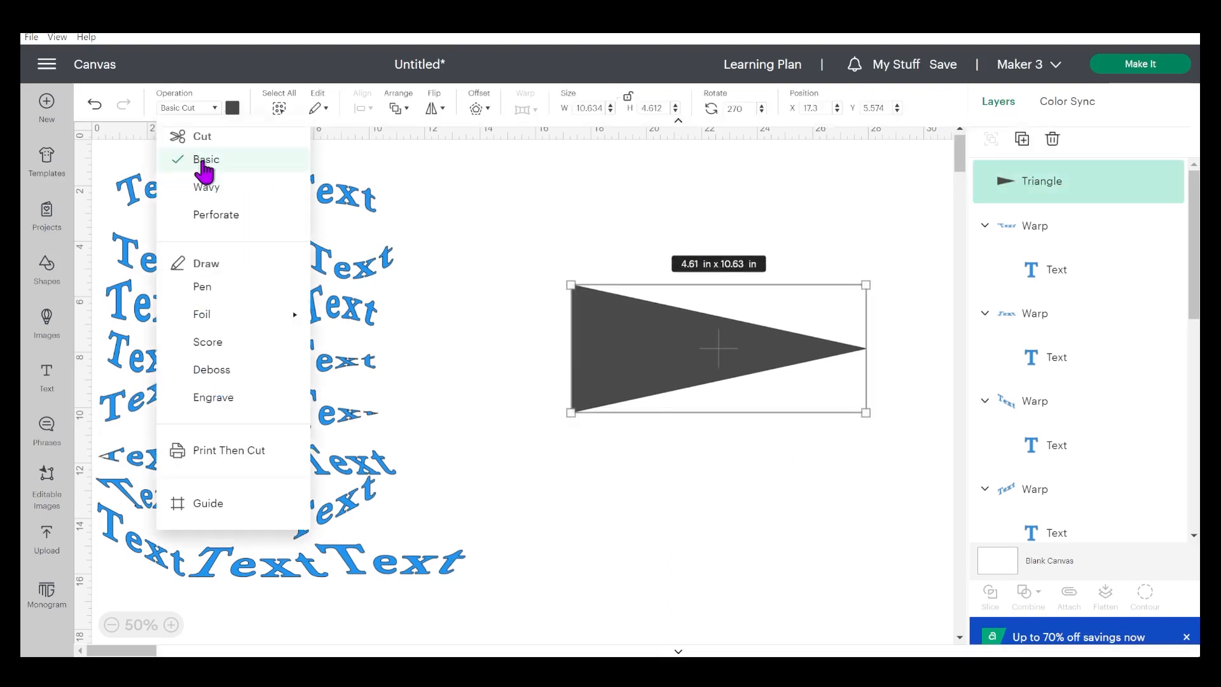
click(246, 456)
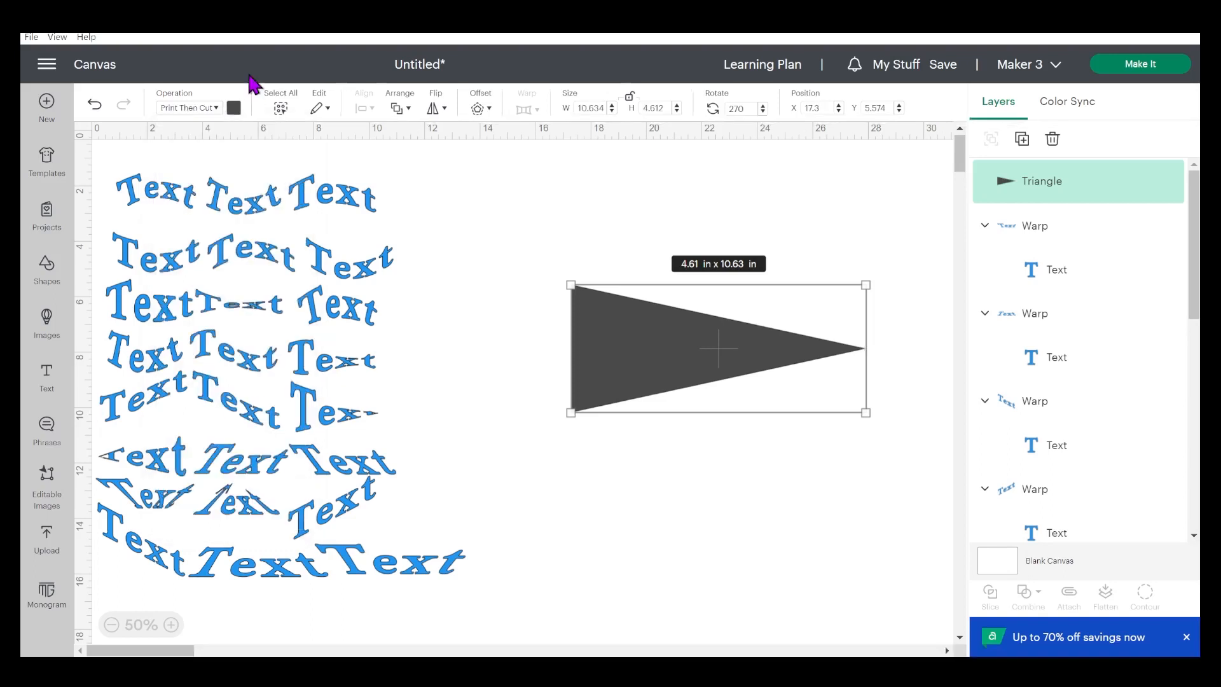
click(234, 110)
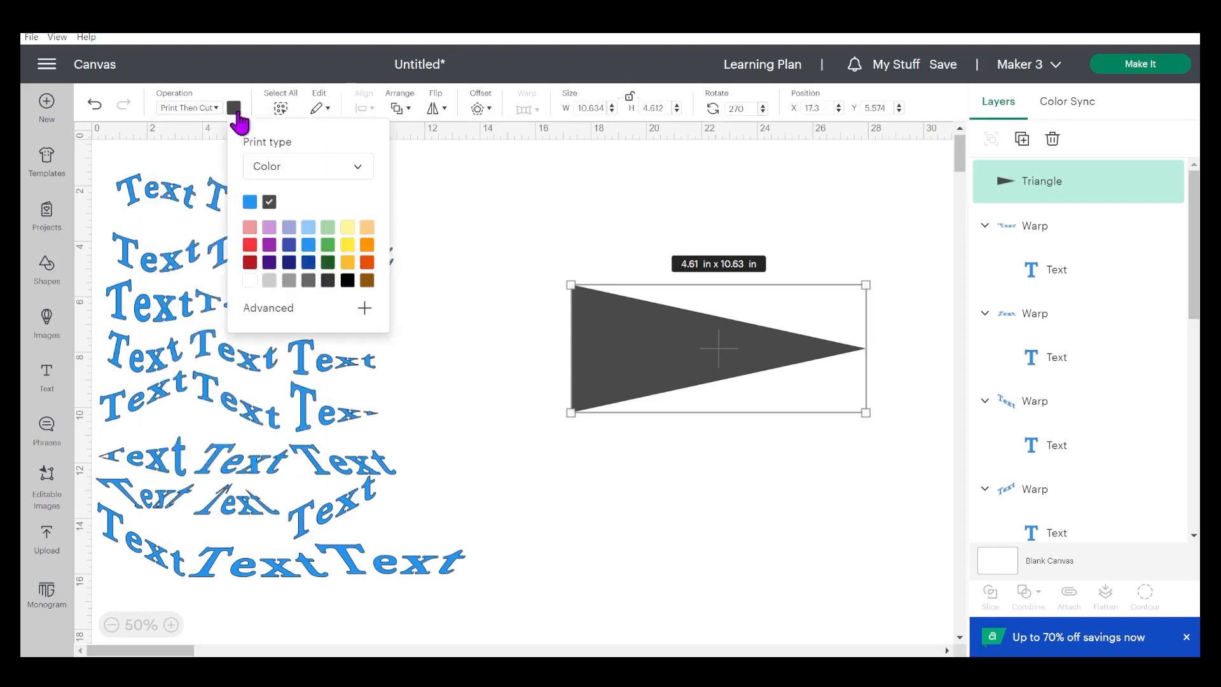
click(308, 166)
click(280, 235)
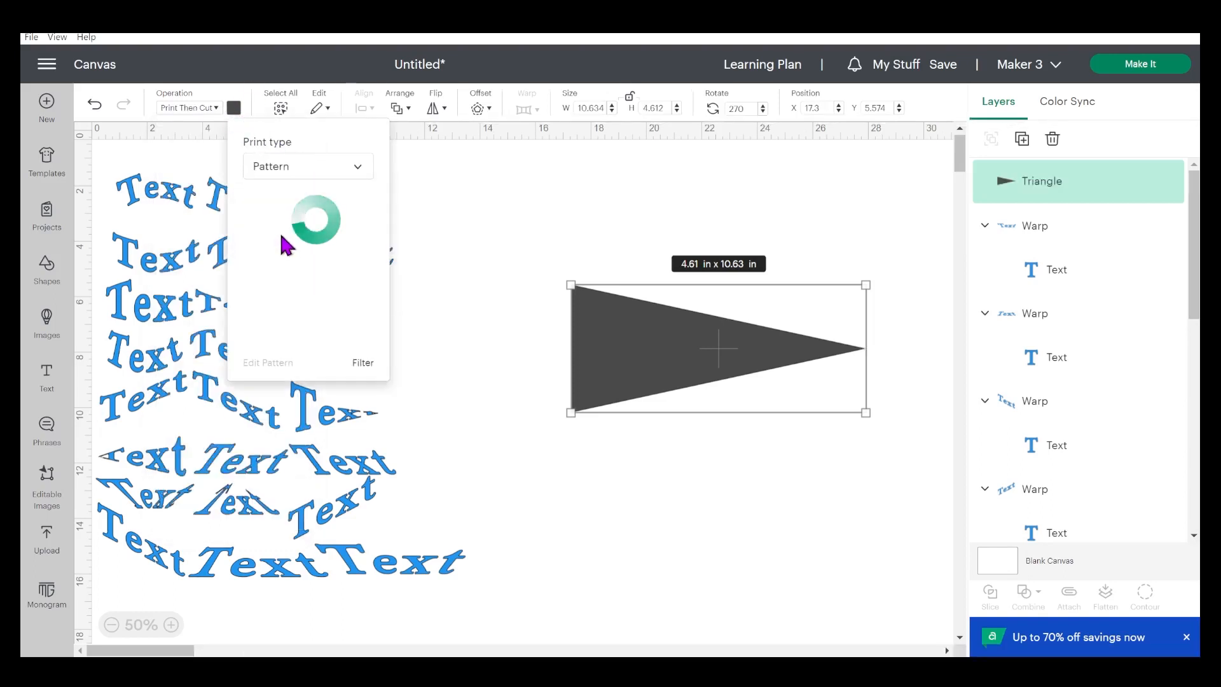
scroll(324, 270, down, 5)
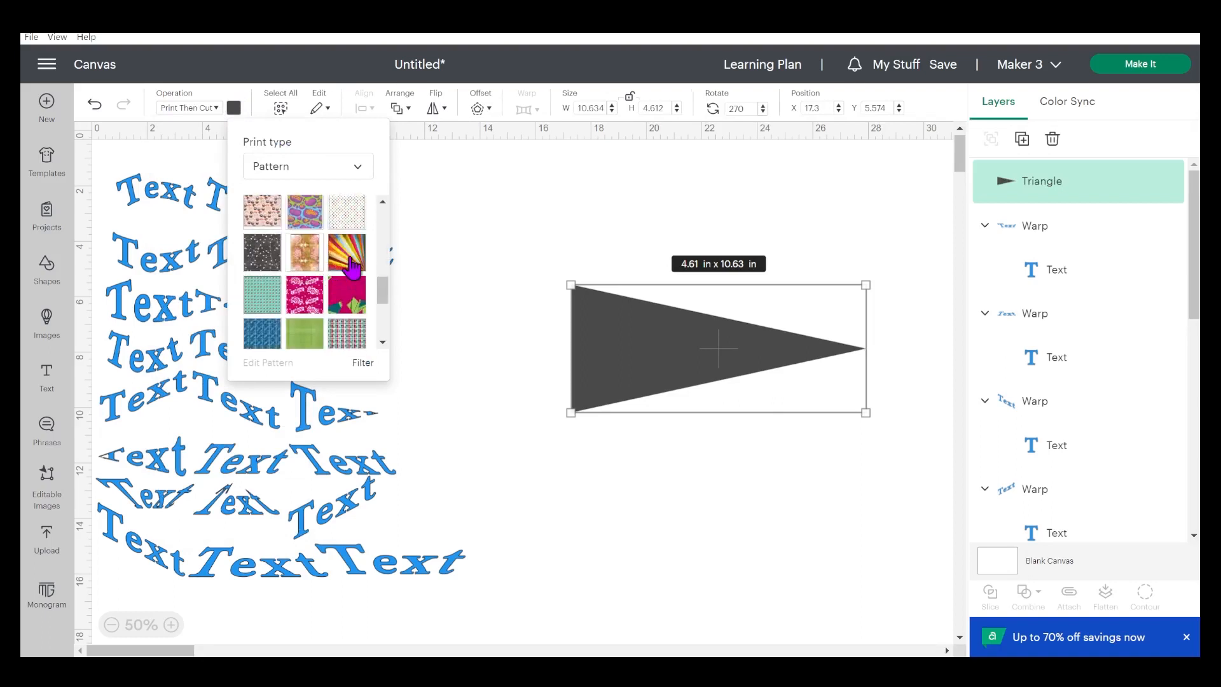
click(351, 267)
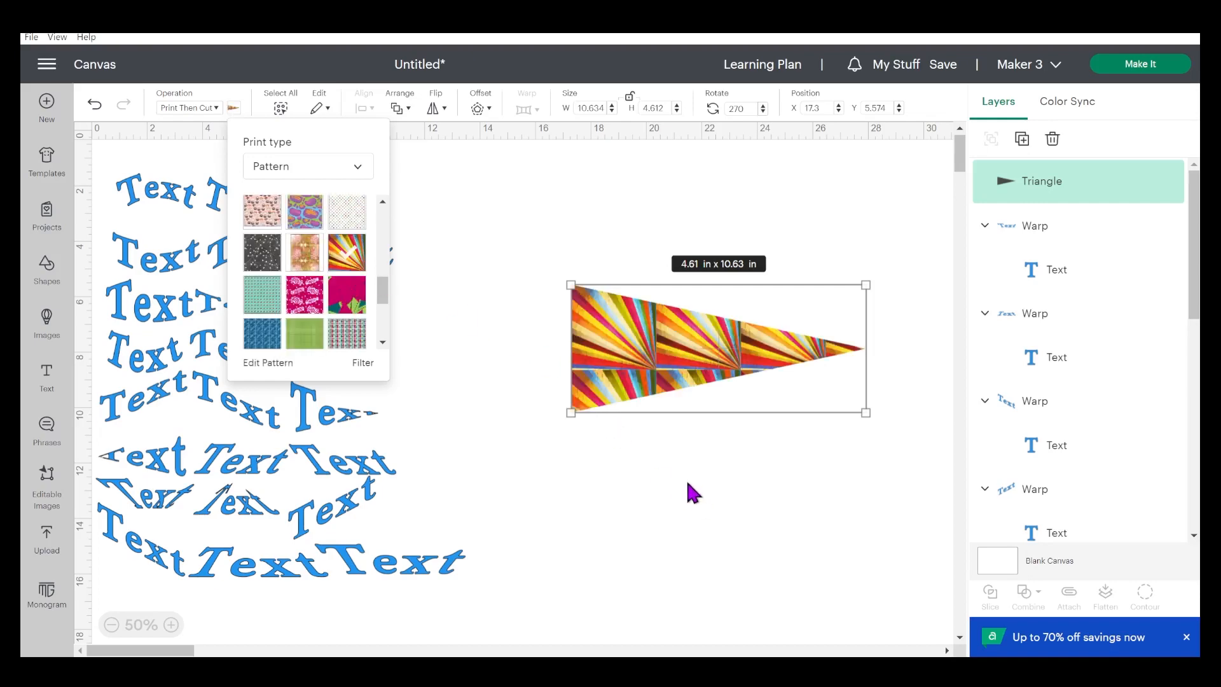
Enlarge the triangle's fill pattern to a scale of about 300 and flip the pattern vertically and horizontally.
click(274, 364)
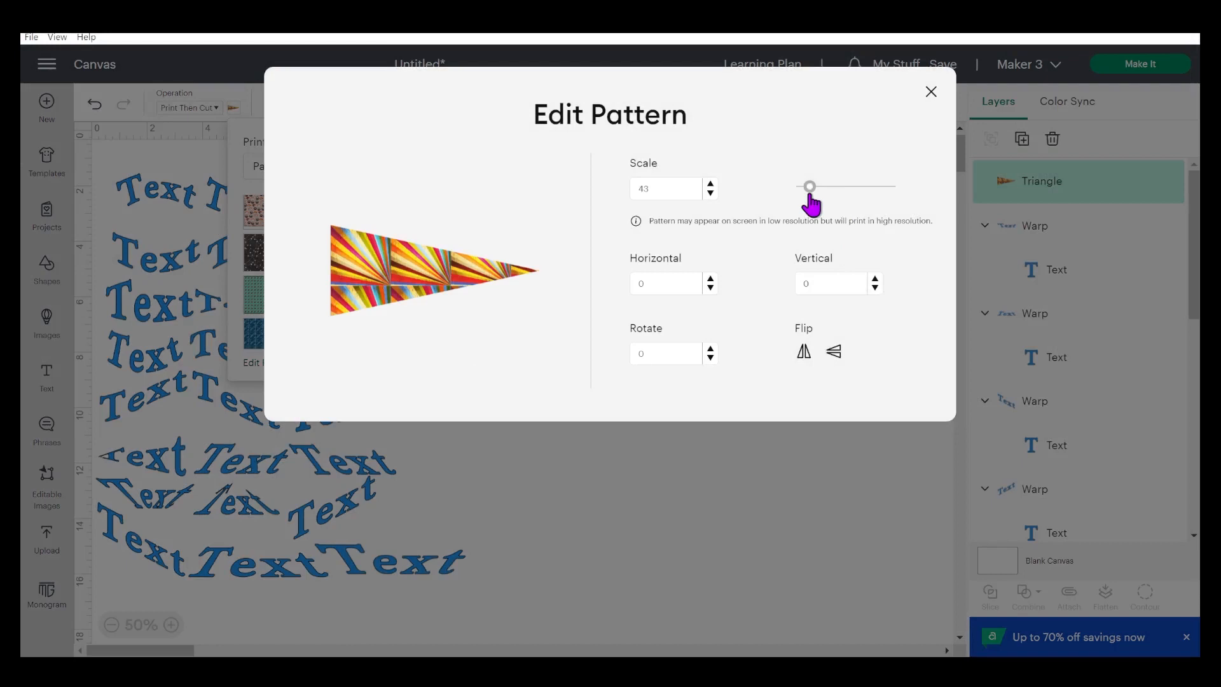
drag(811, 197, 868, 189)
click(833, 351)
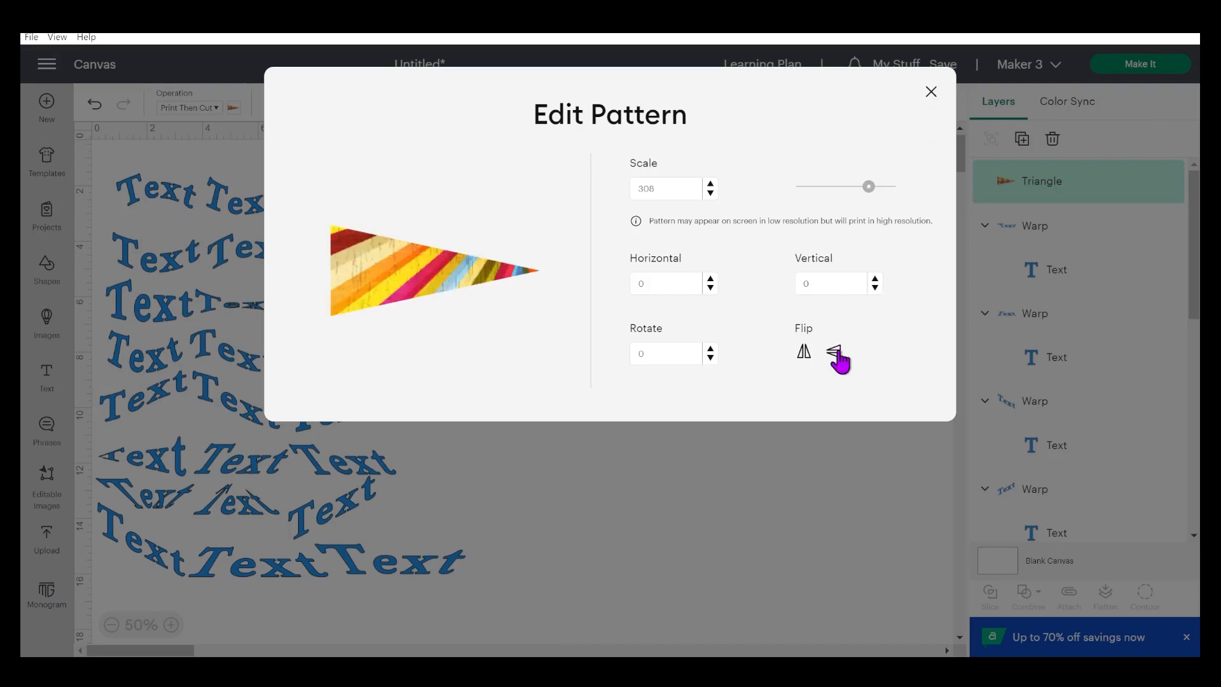
click(804, 352)
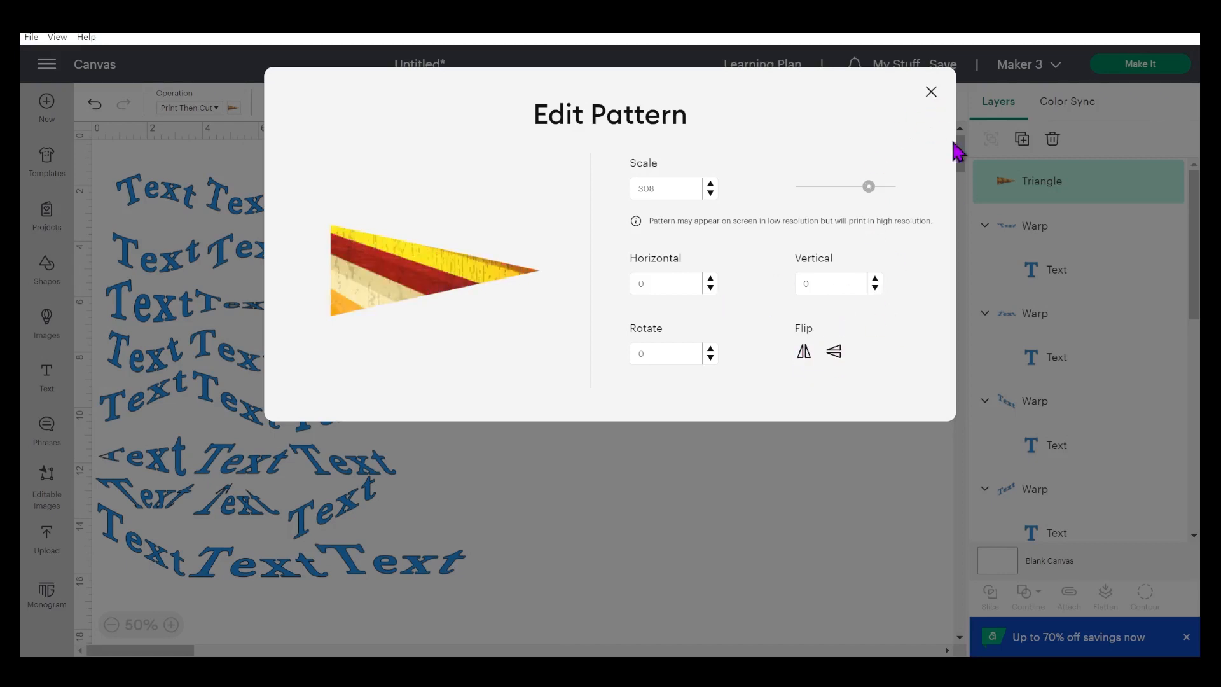
mouse_move(867, 185)
mouse_down()
mouse_move(850, 189)
mouse_move(866, 188)
mouse_up()
click(930, 91)
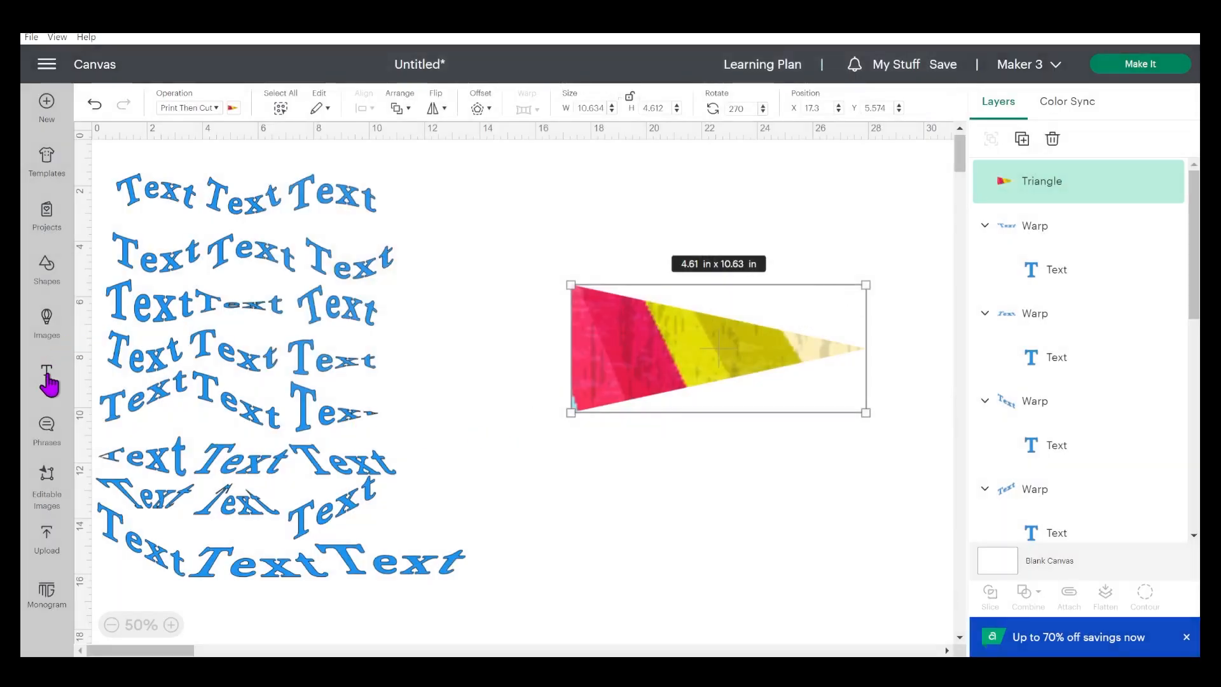
Duplicate the tapered text at the end of the fifth row and place the copy, enlarged, on the patterned triangle.
click(315, 406)
click(1021, 139)
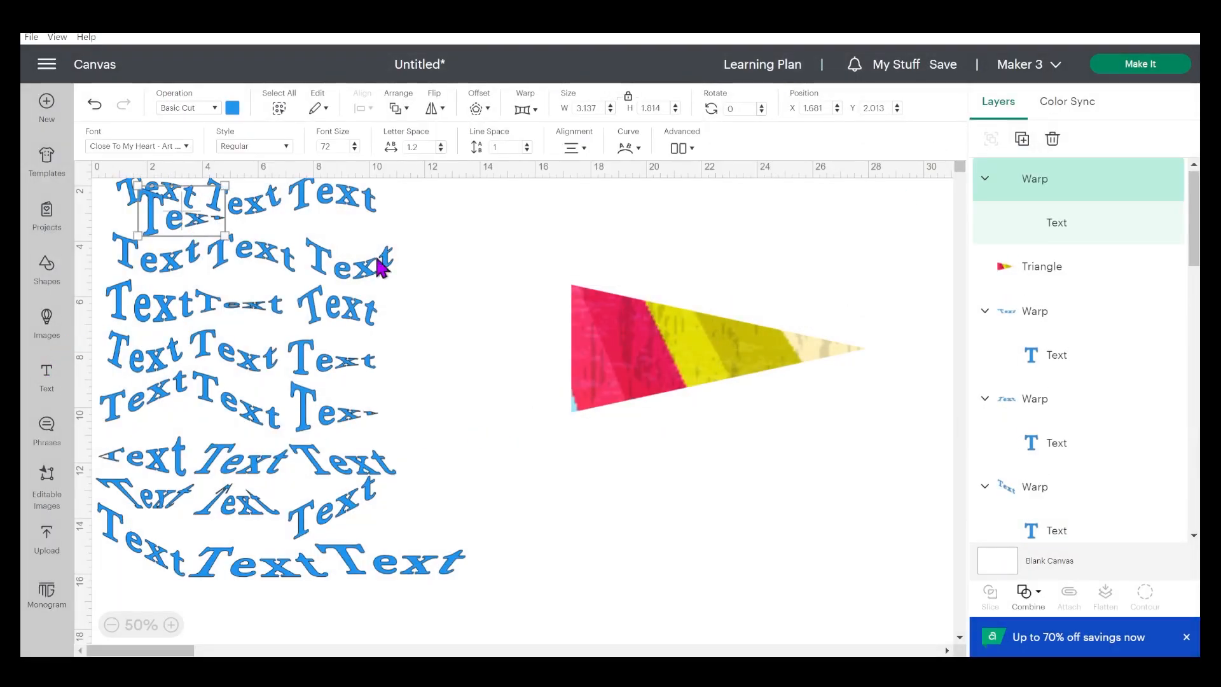
drag(379, 267, 682, 354)
Replace the wording of the tapered text on the triangle with a person's first name.
double_click(682, 355)
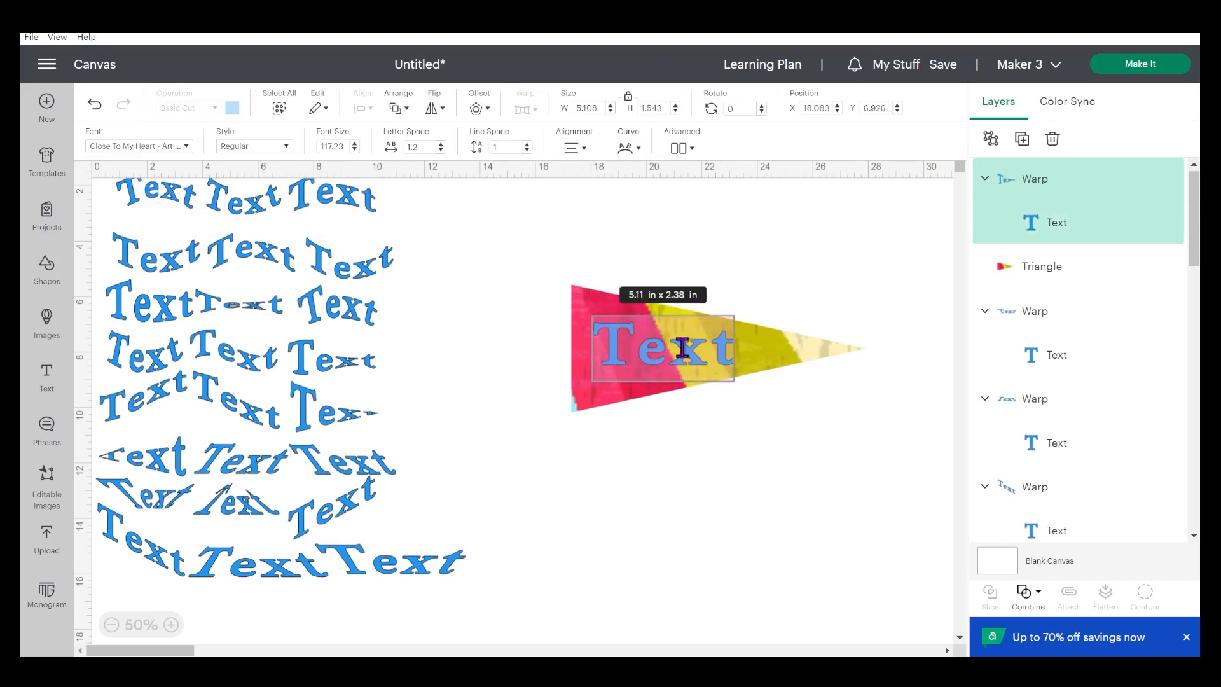
text(S)
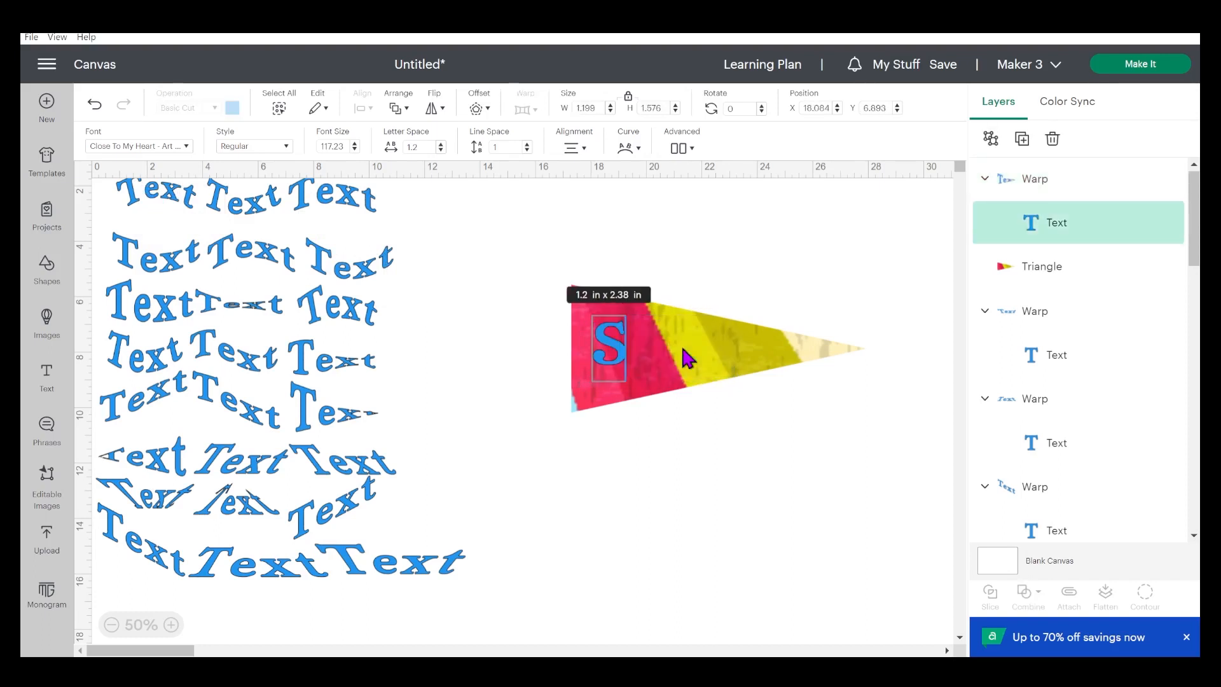
text(hun)
key(BackSpace)
key(BackSpace)
key(BackSpace)
text(i)
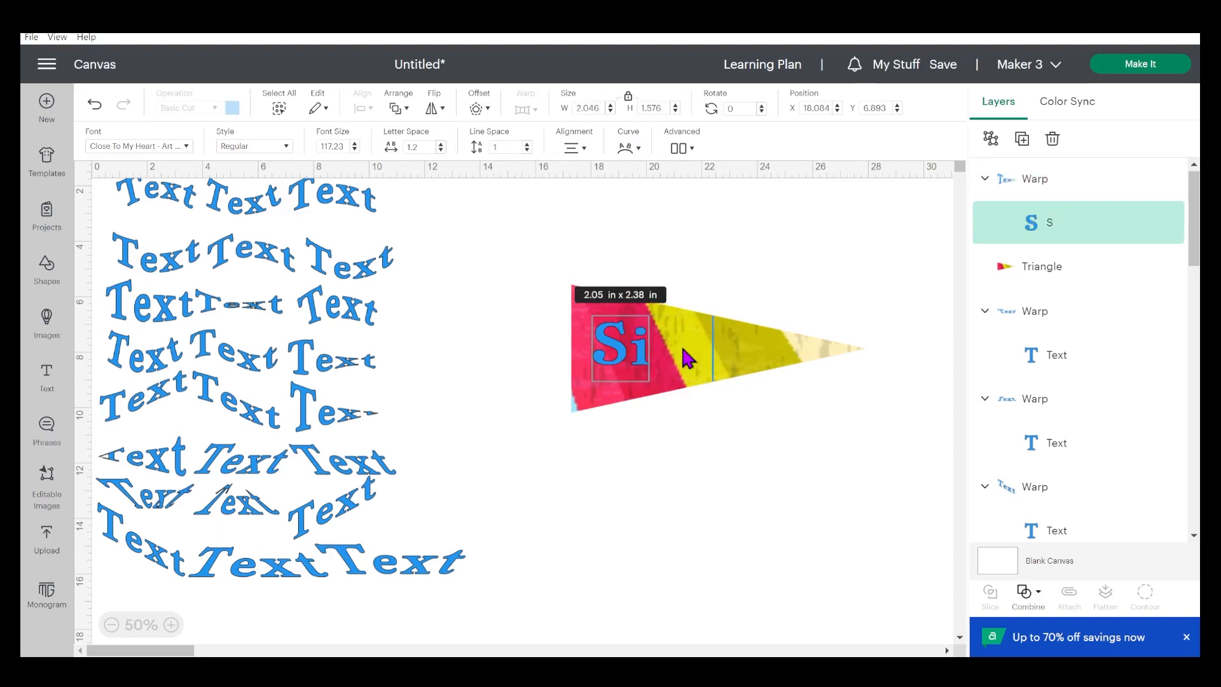
text(mon)
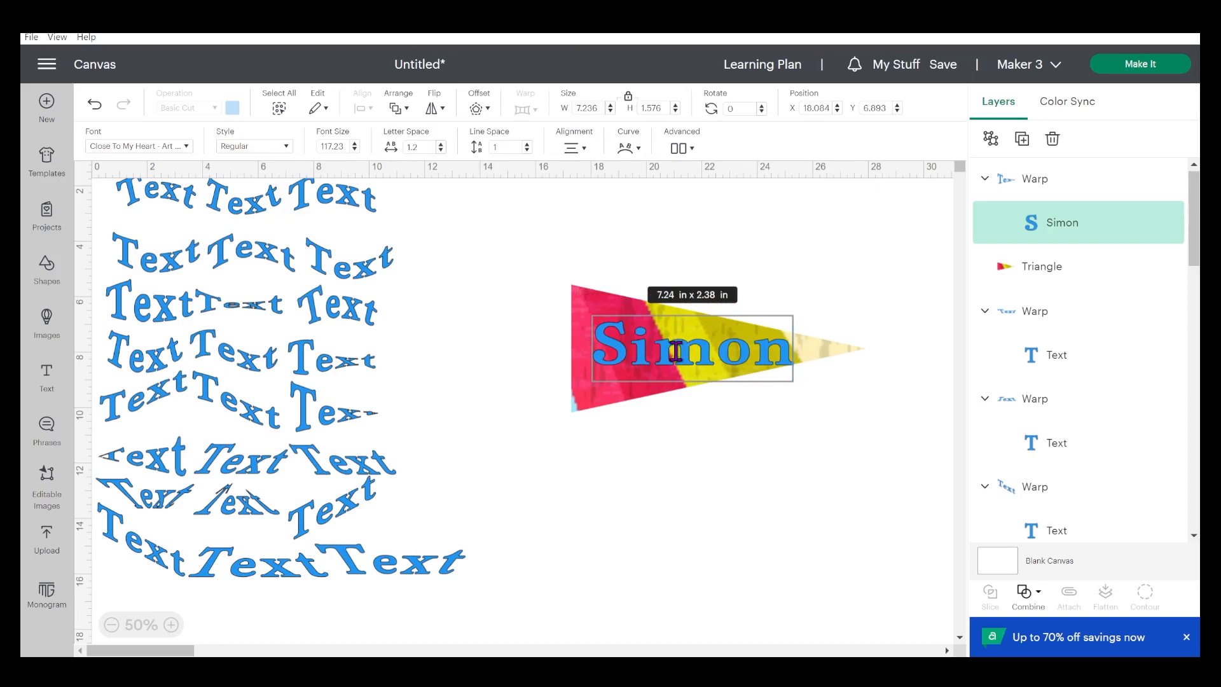
click(711, 360)
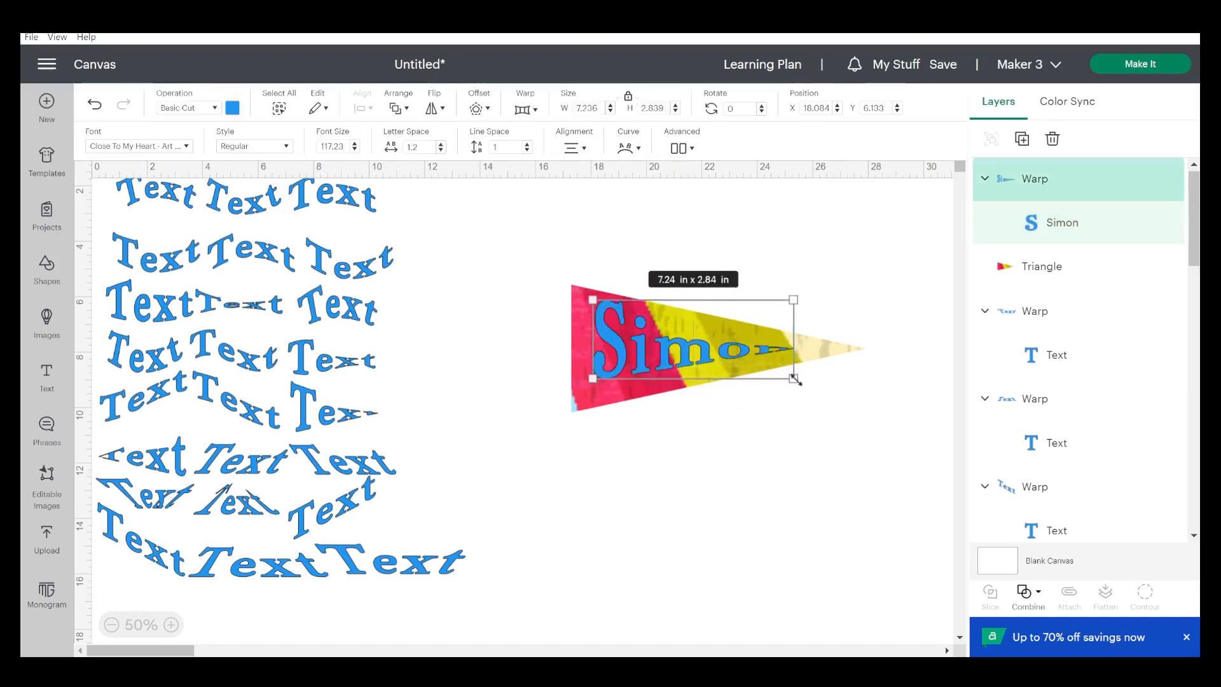
Enlarge the warped name to about 8.85 × 3.47 in and fit it inside the triangle, rotated to about 358 degrees.
drag(796, 381, 839, 396)
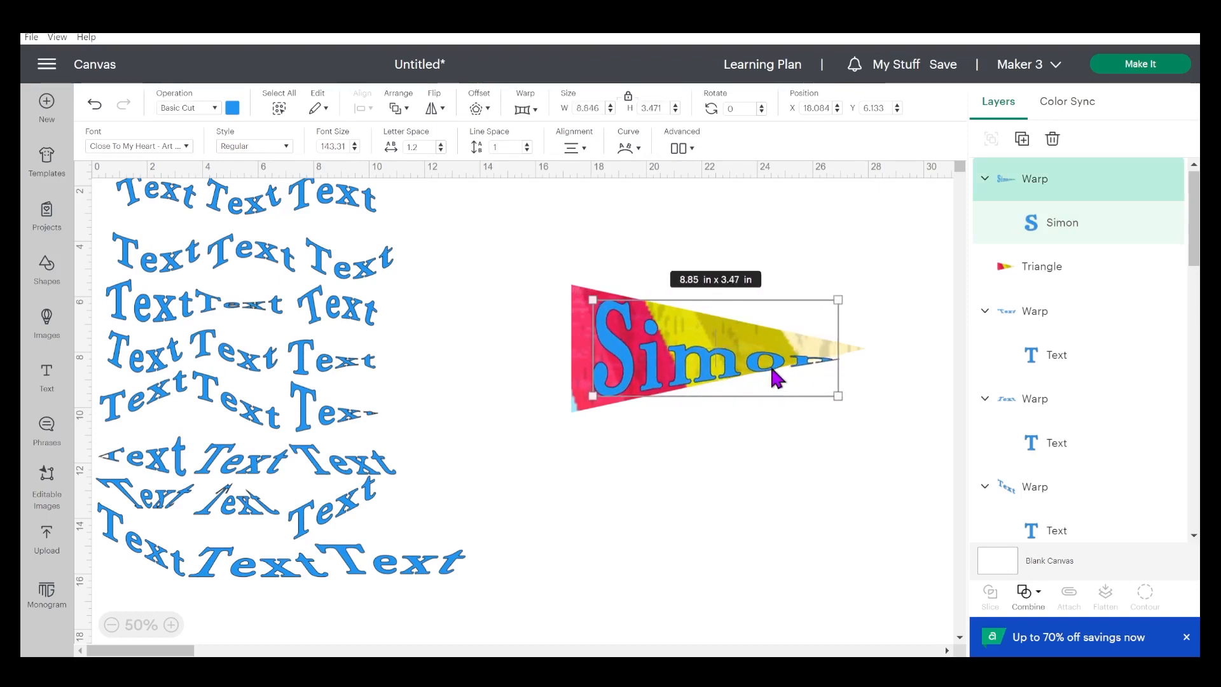
drag(766, 367, 756, 365)
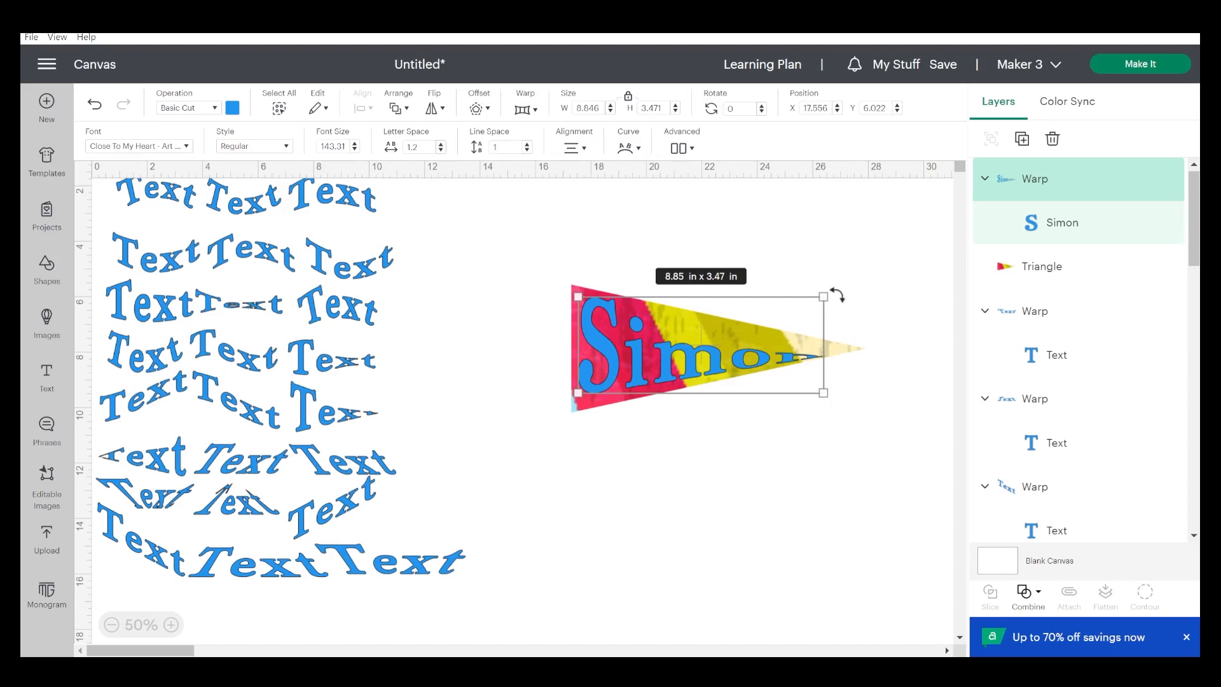
drag(837, 288, 838, 284)
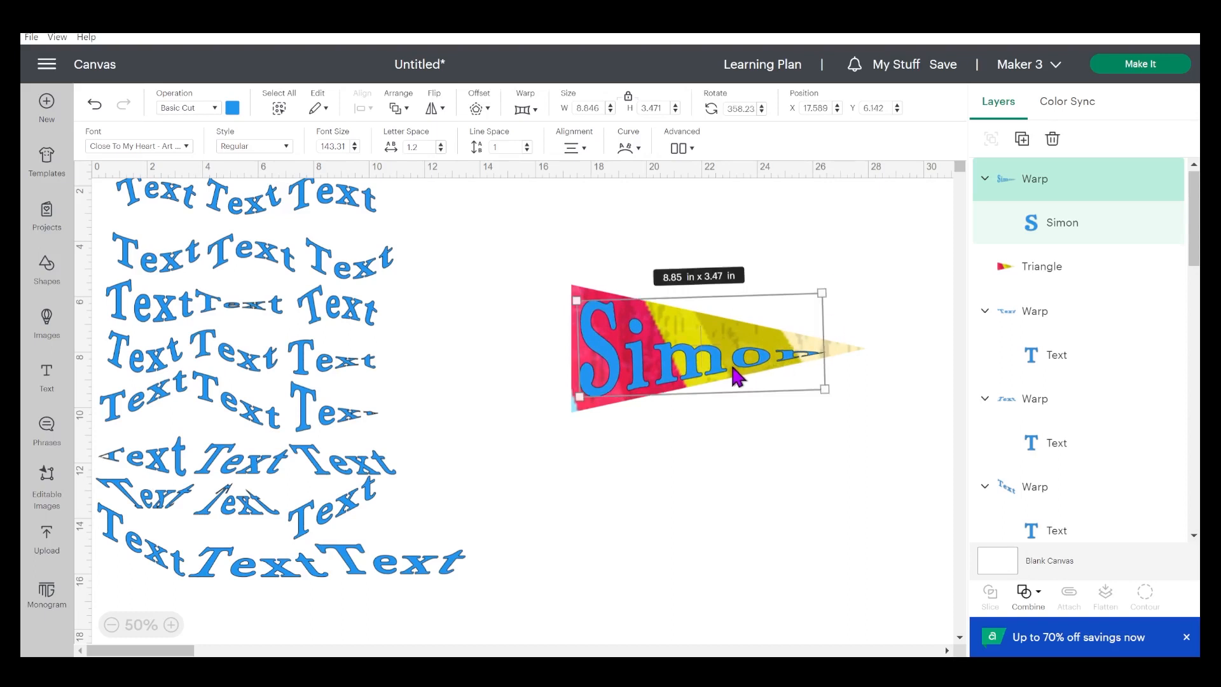
drag(736, 375, 735, 366)
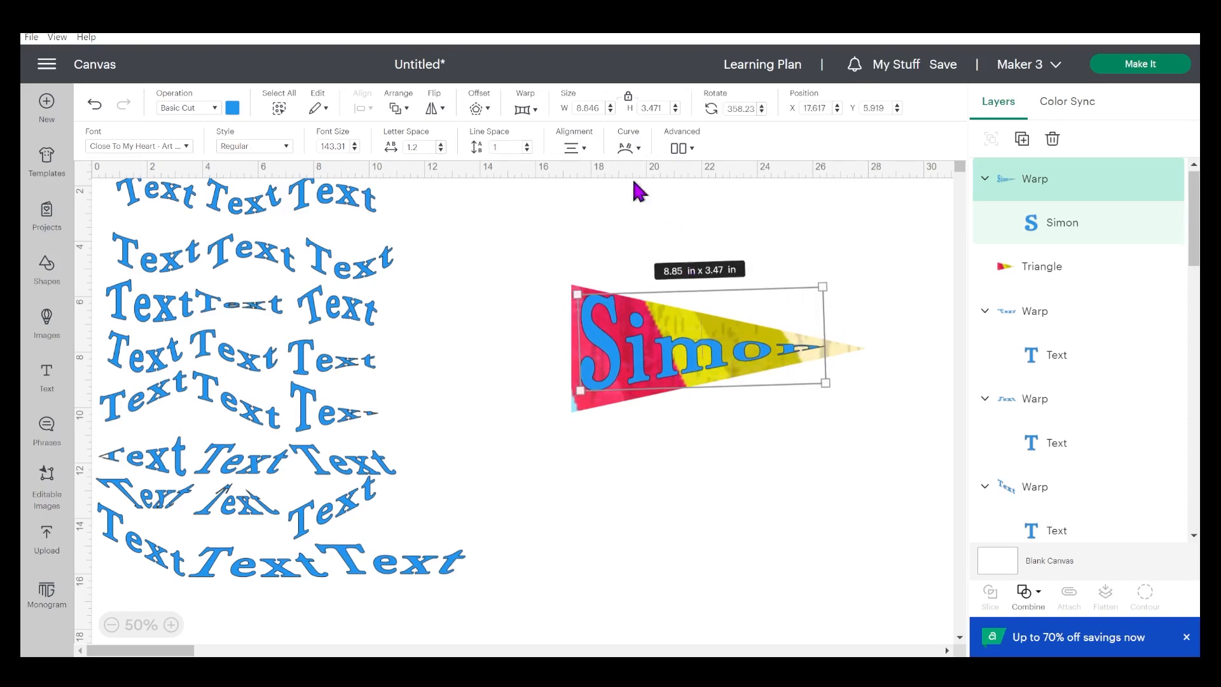
Nudge the warped name slightly on the triangle and recolour it to the dark grey material colour.
click(574, 150)
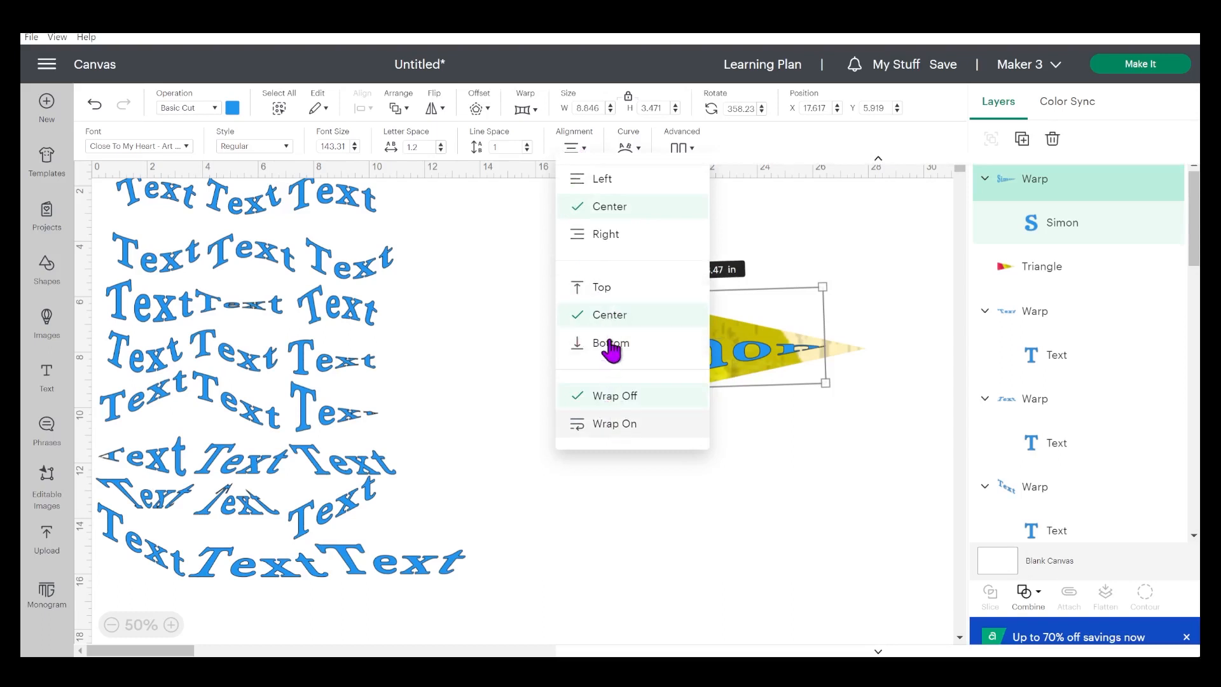
click(606, 294)
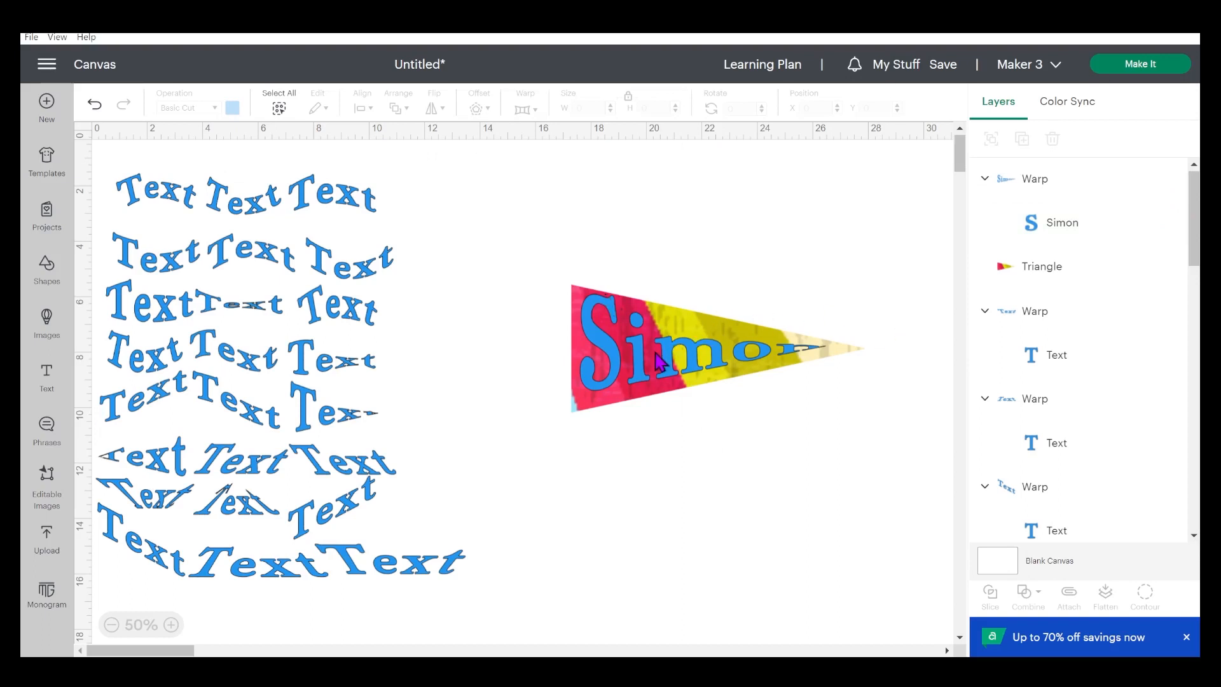
drag(660, 362, 661, 364)
click(232, 109)
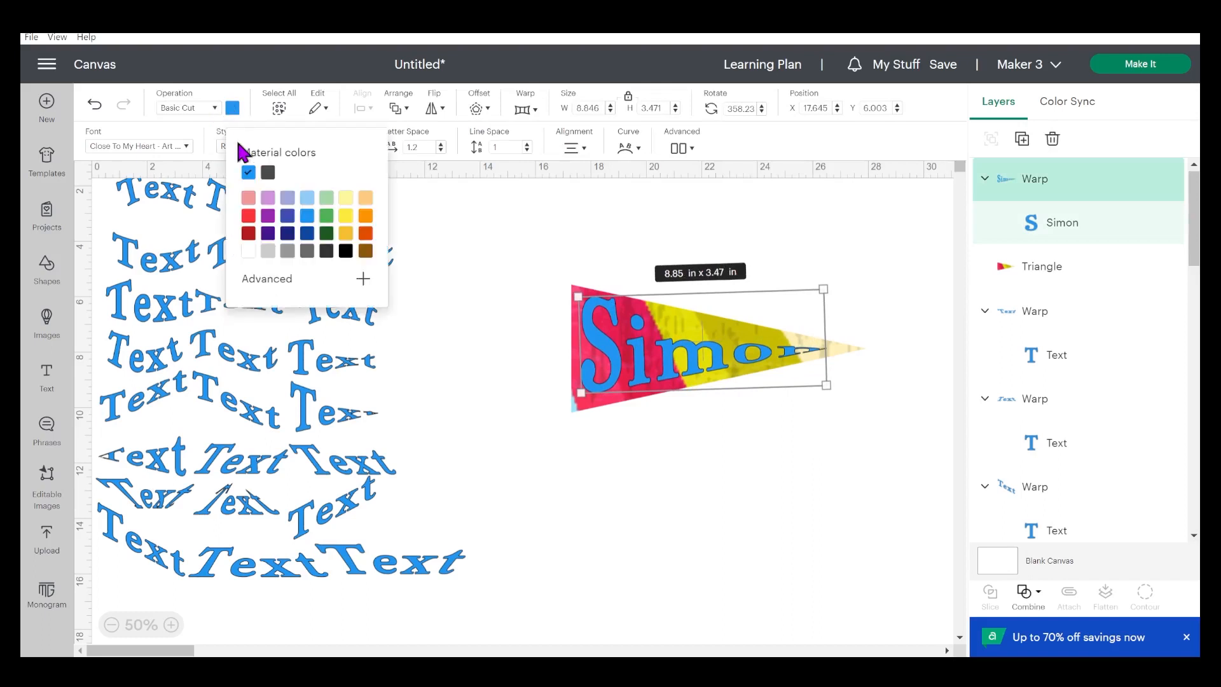
click(268, 174)
click(713, 557)
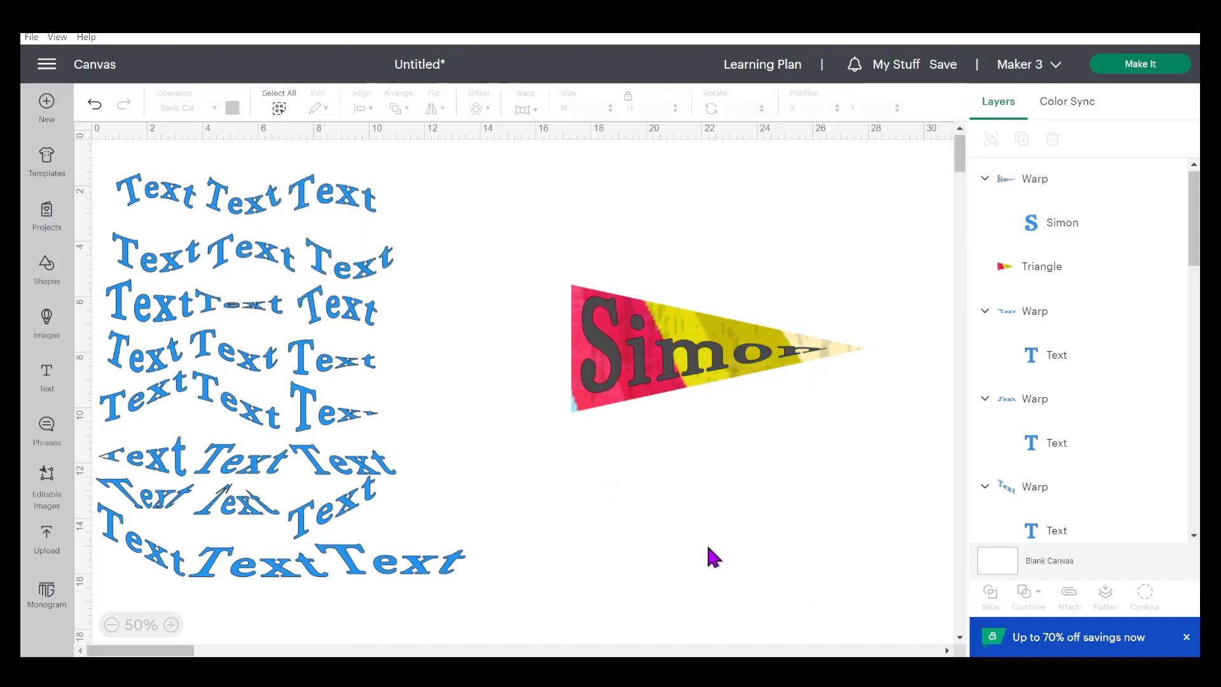
Browse the Cricut fonts and change the warped name's font to Aeronaves.
click(632, 375)
click(159, 149)
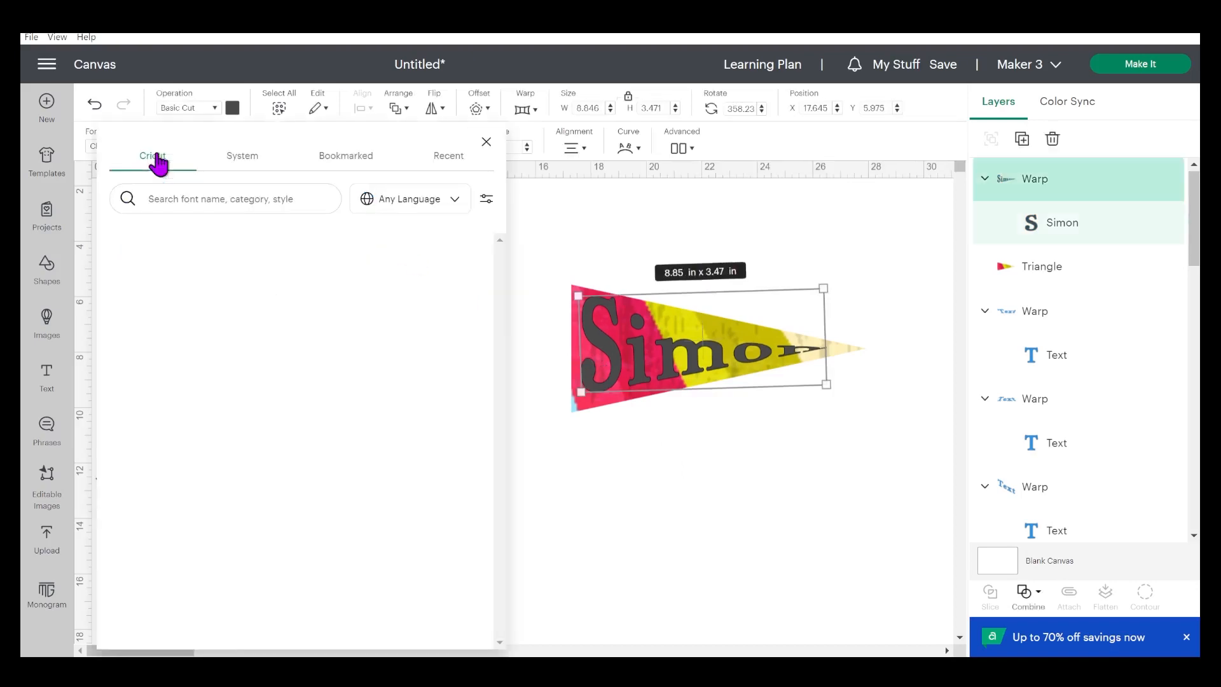
scroll(337, 354, up, 3)
scroll(336, 353, up, 10)
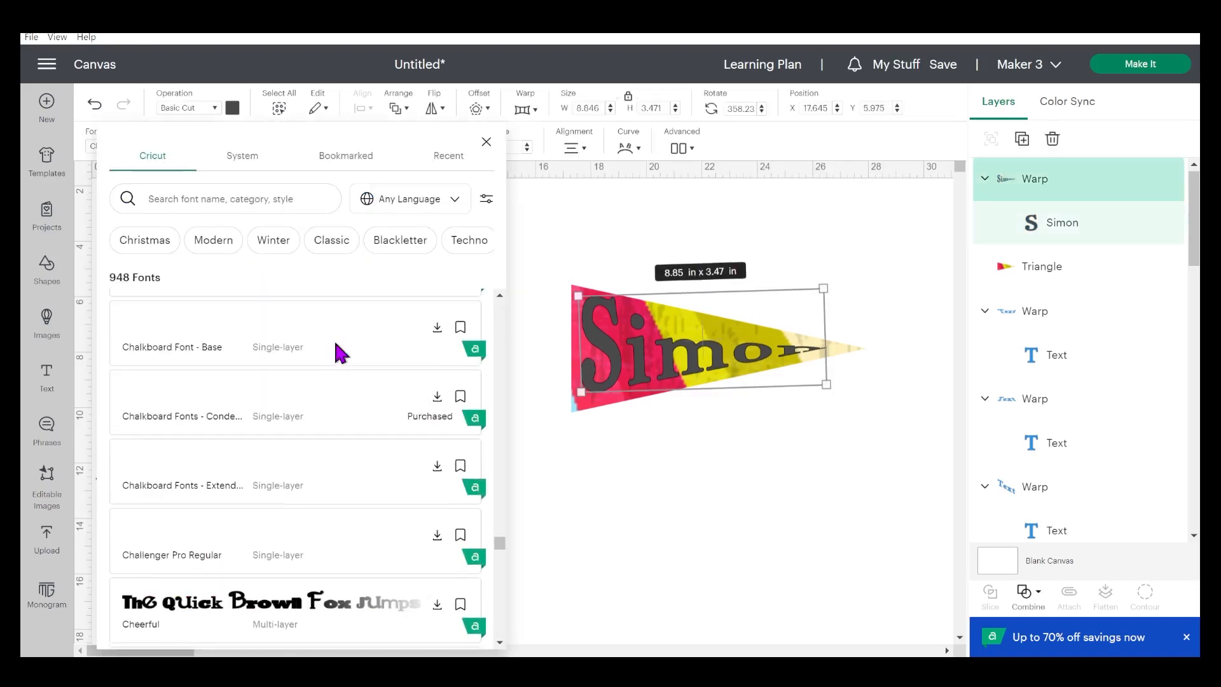
scroll(337, 354, up, 5)
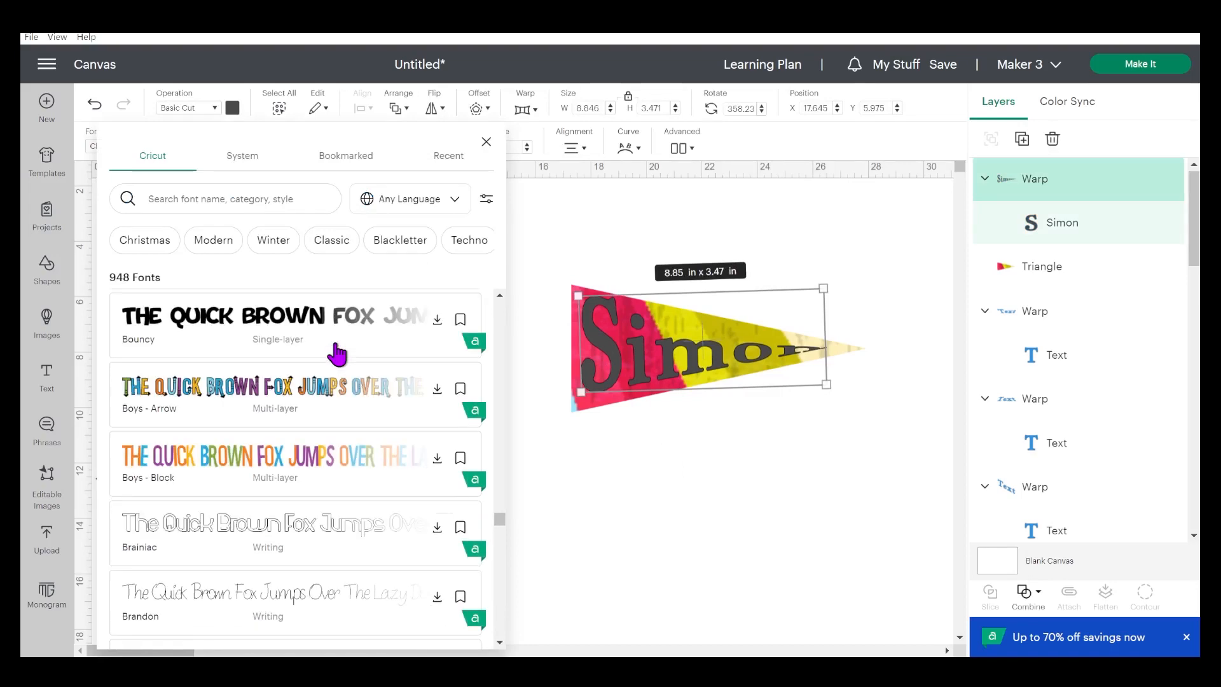
scroll(337, 353, up, 6)
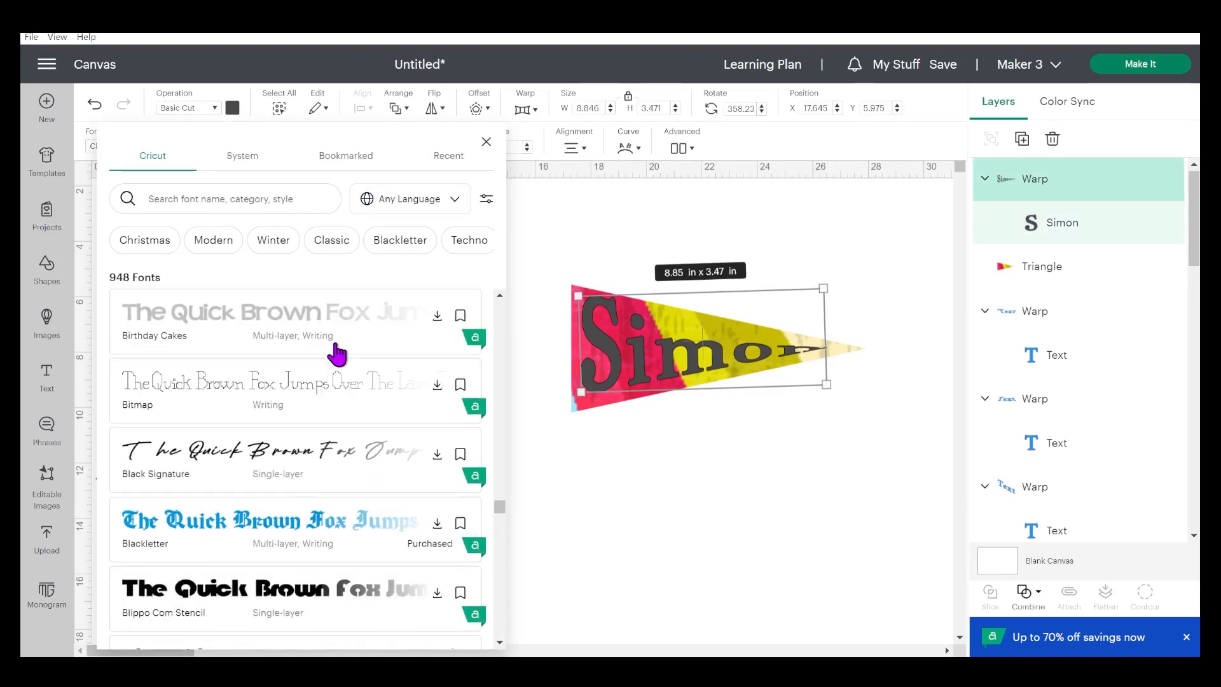
scroll(337, 353, up, 4)
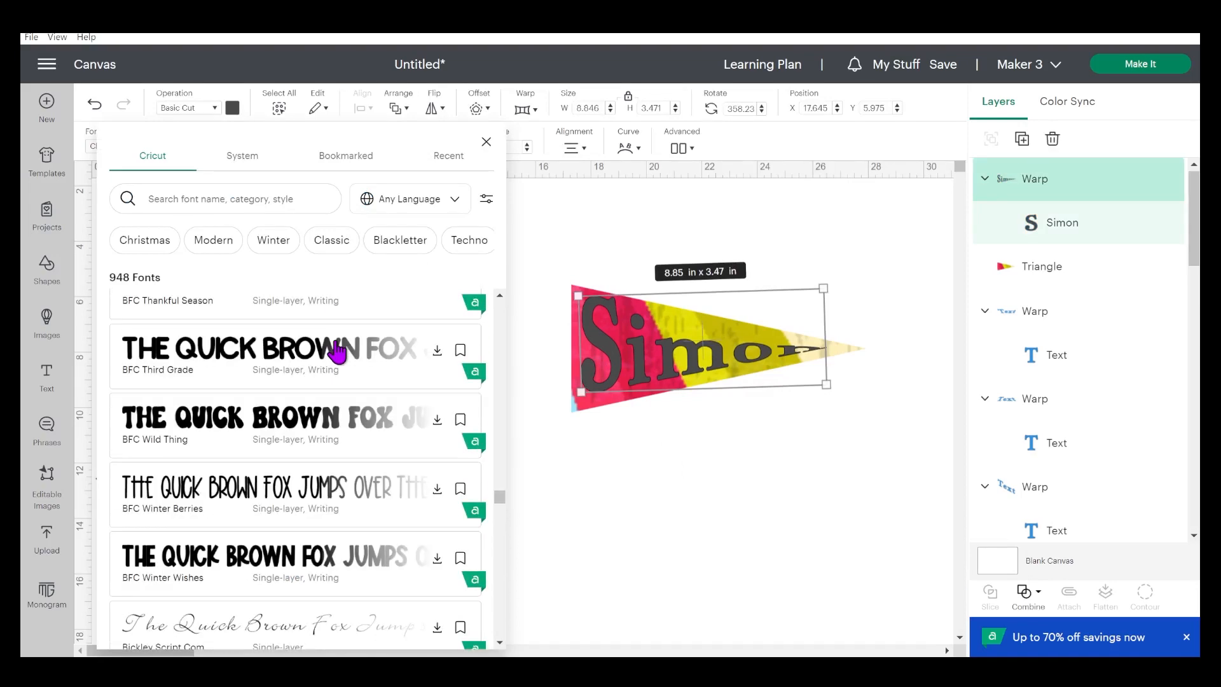
scroll(337, 352, up, 3)
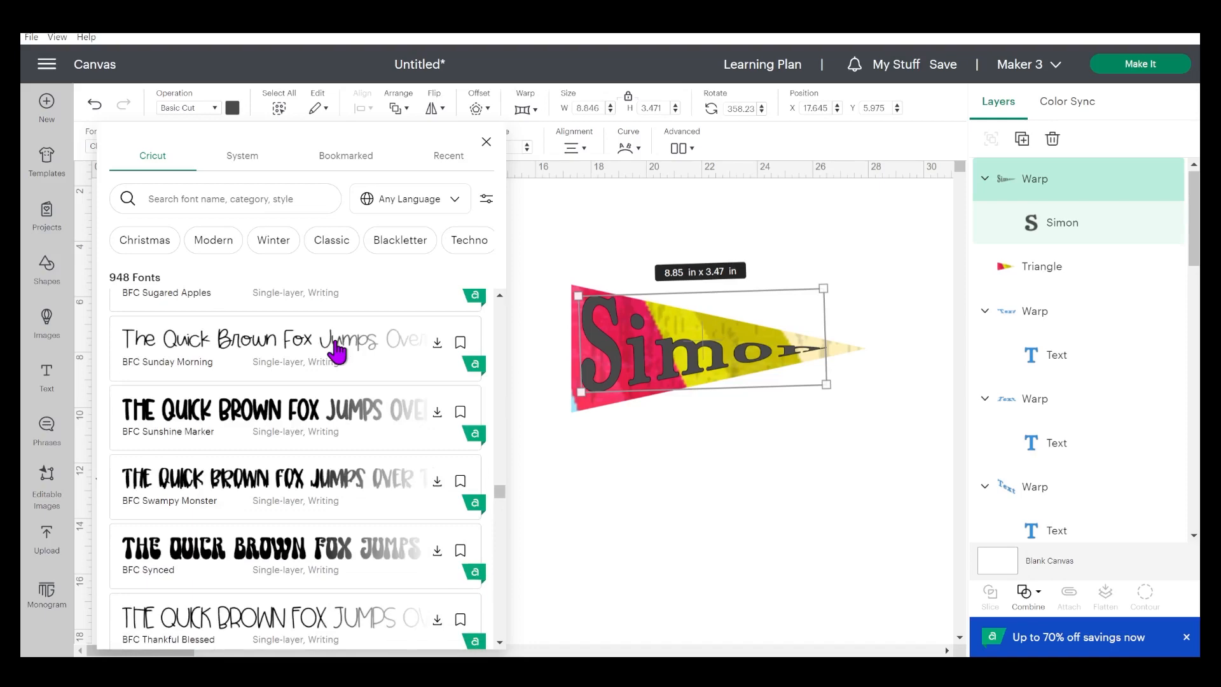
scroll(337, 352, up, 3)
scroll(337, 351, up, 4)
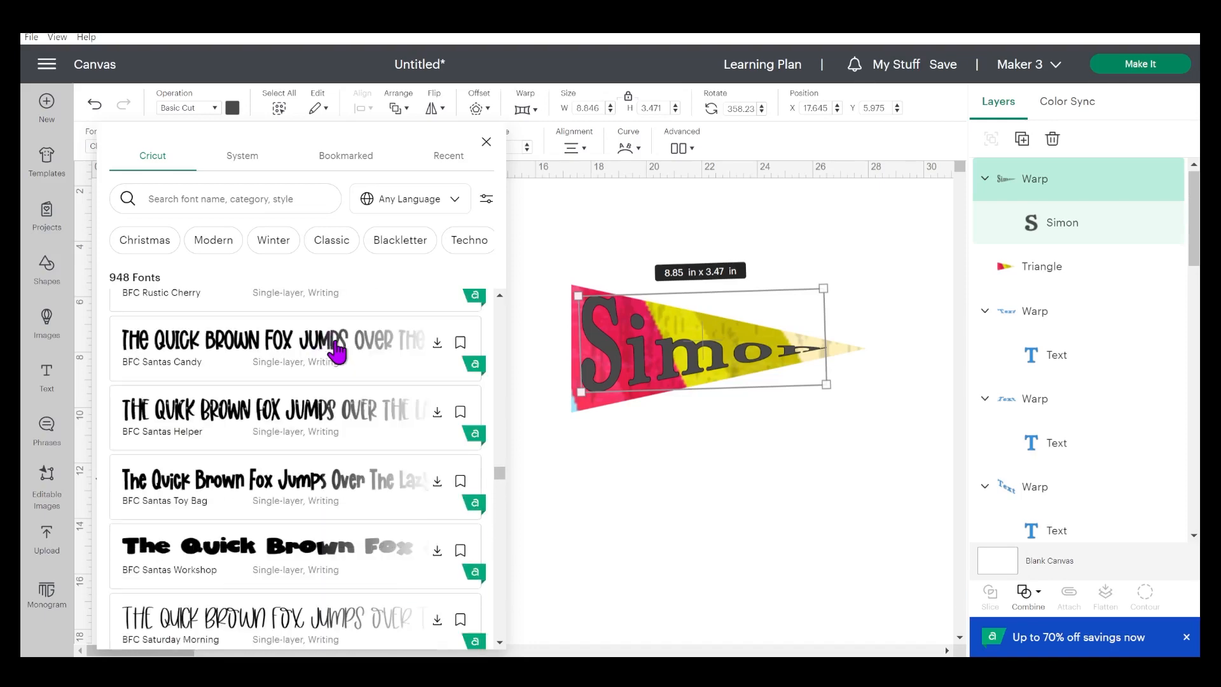
scroll(337, 352, up, 3)
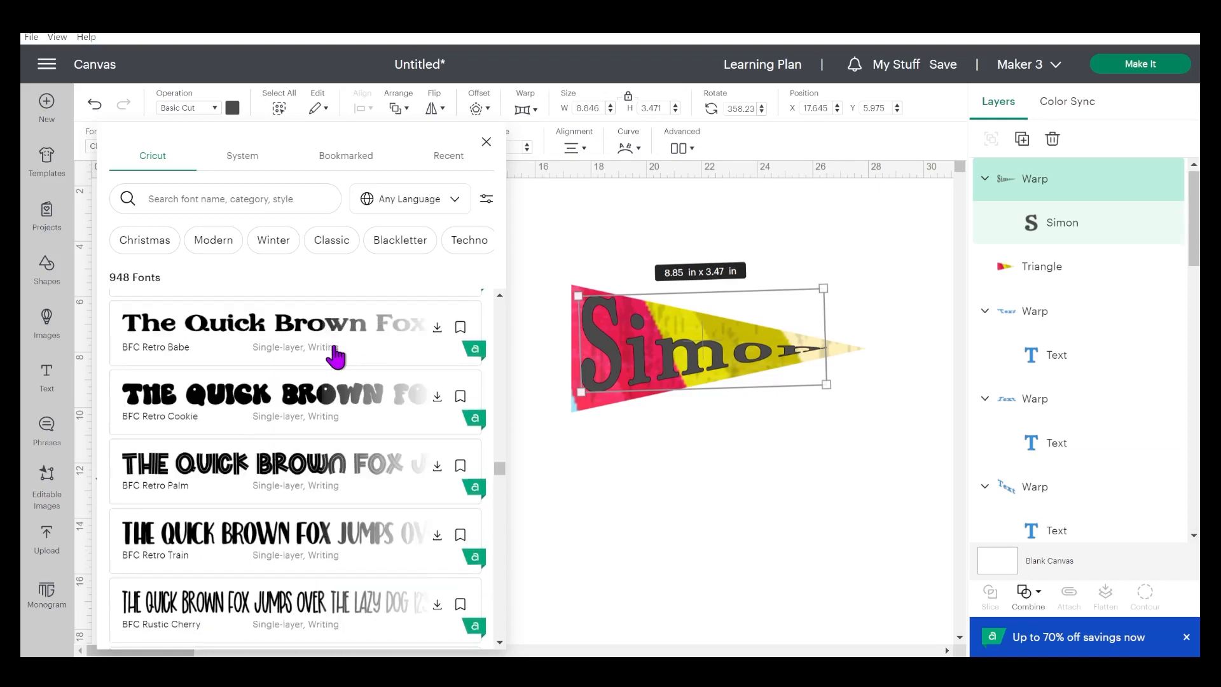
scroll(335, 359, up, 8)
scroll(335, 368, up, 3)
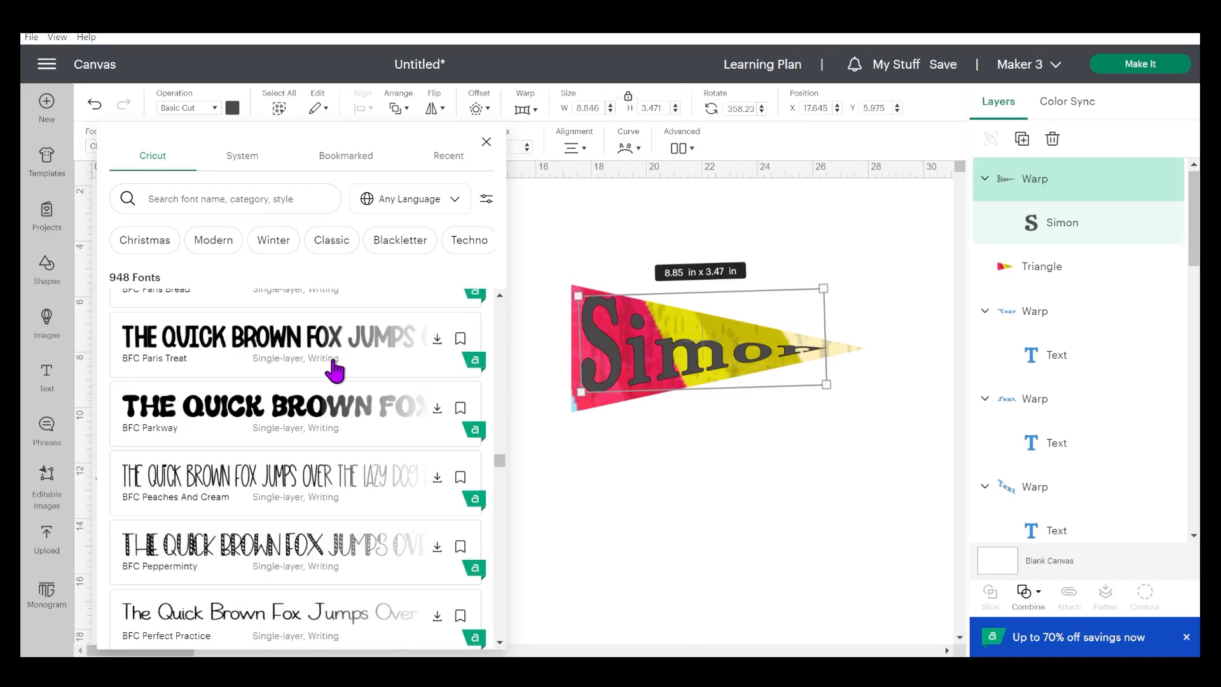
scroll(335, 379, up, 10)
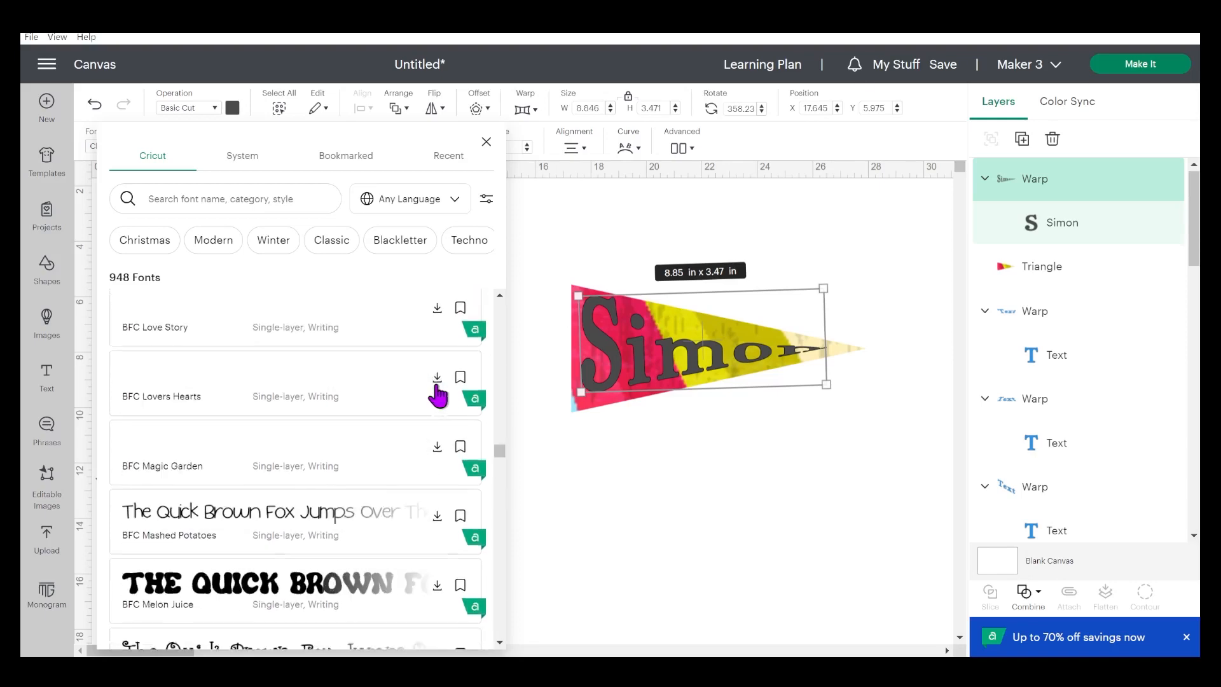
drag(501, 449, 499, 298)
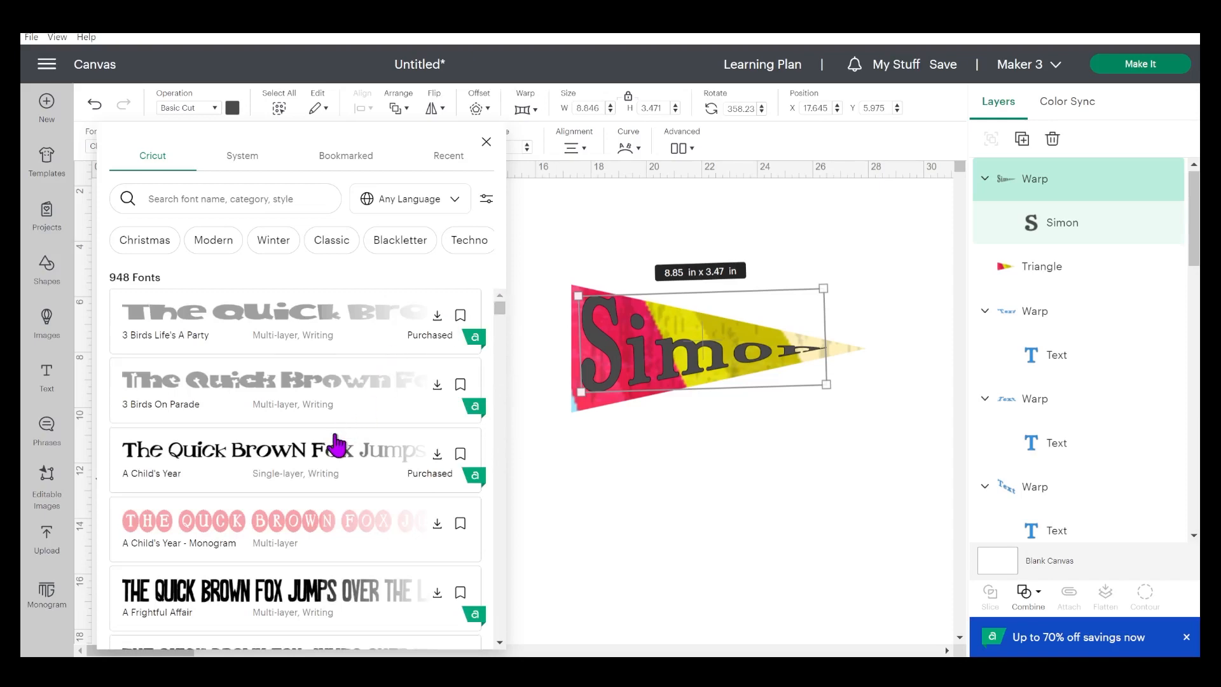
scroll(334, 445, down, 6)
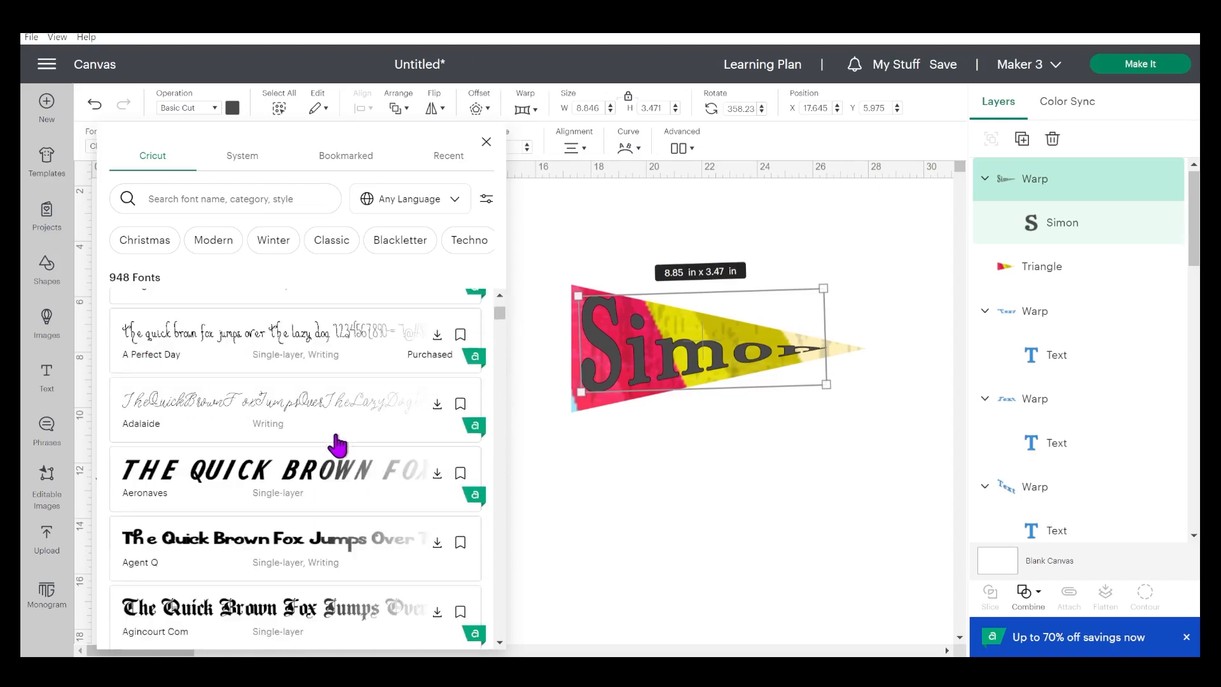
click(322, 474)
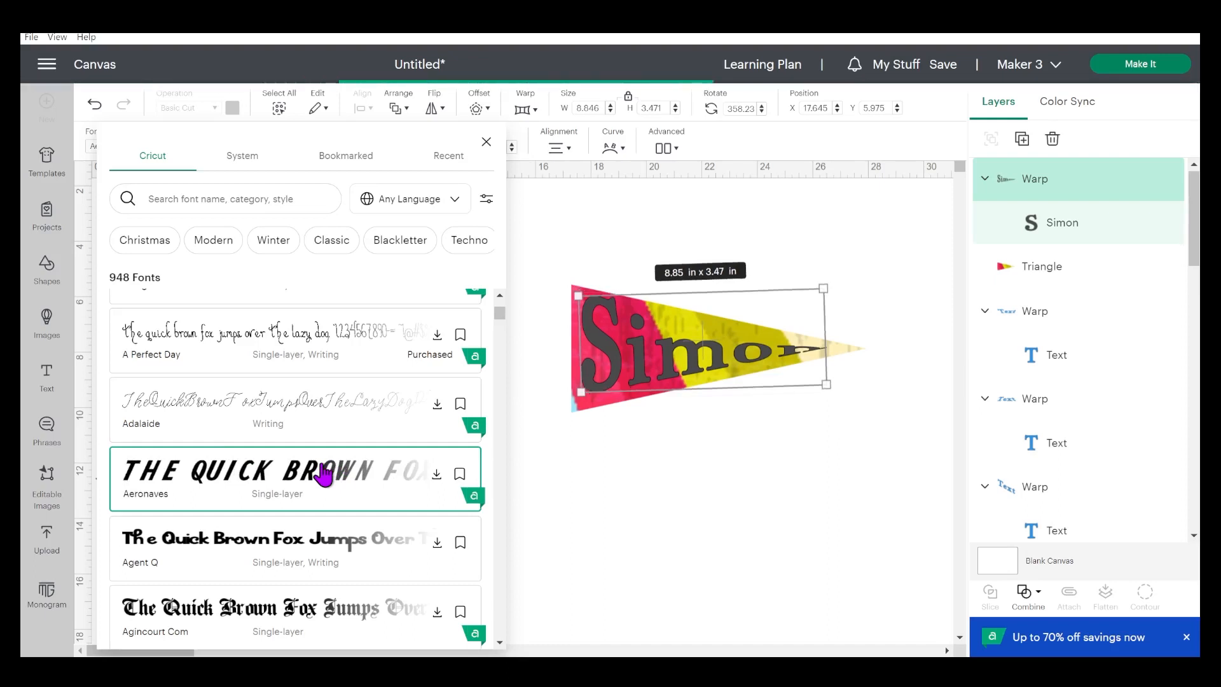
click(693, 313)
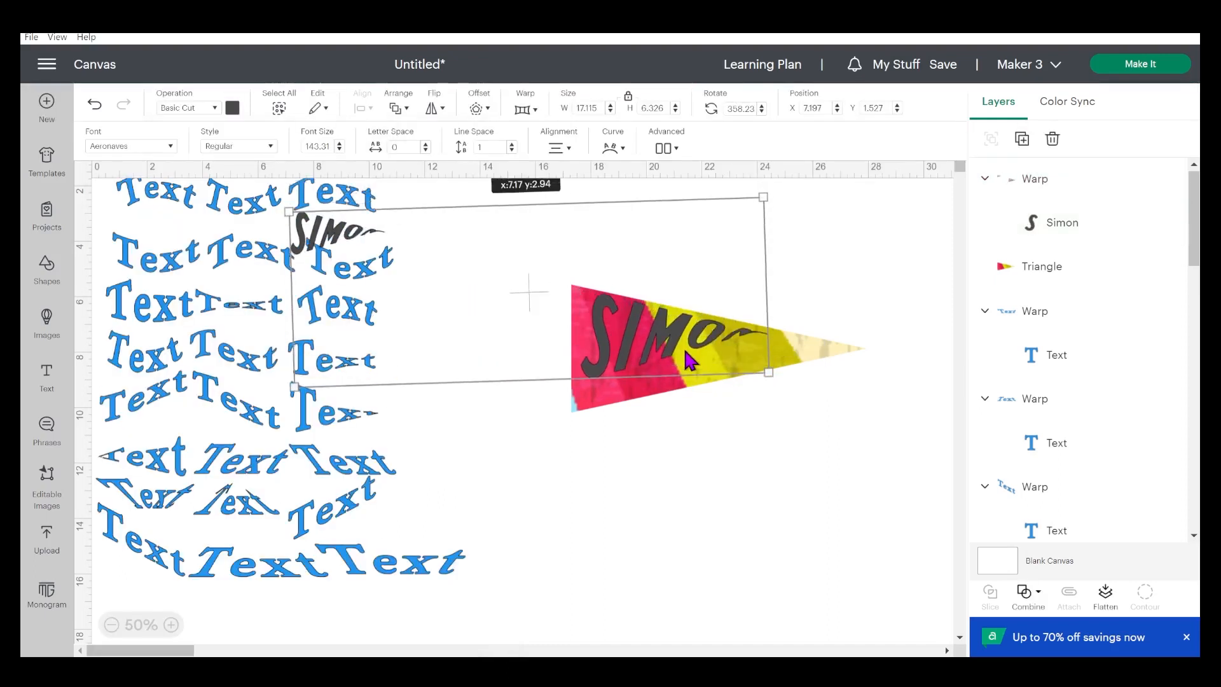
Move the warped name off the patterned triangle and change its font to Aldine 721 BT.
click(736, 509)
drag(682, 423, 784, 484)
drag(395, 369, 394, 369)
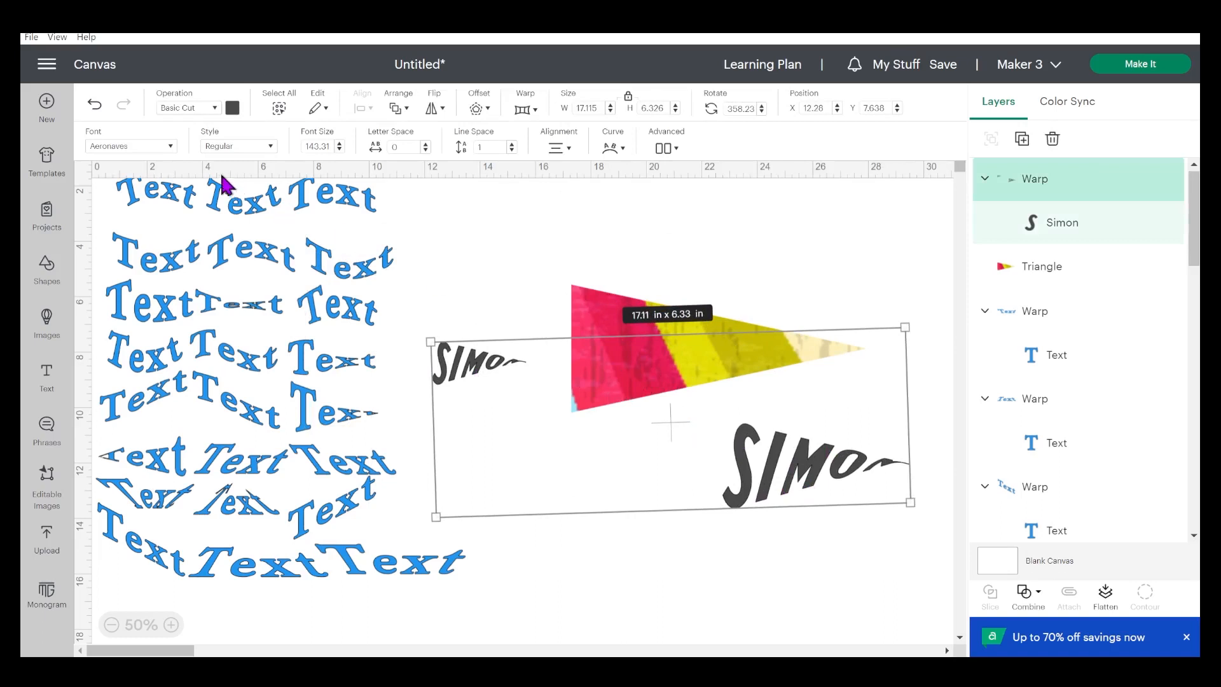
click(159, 151)
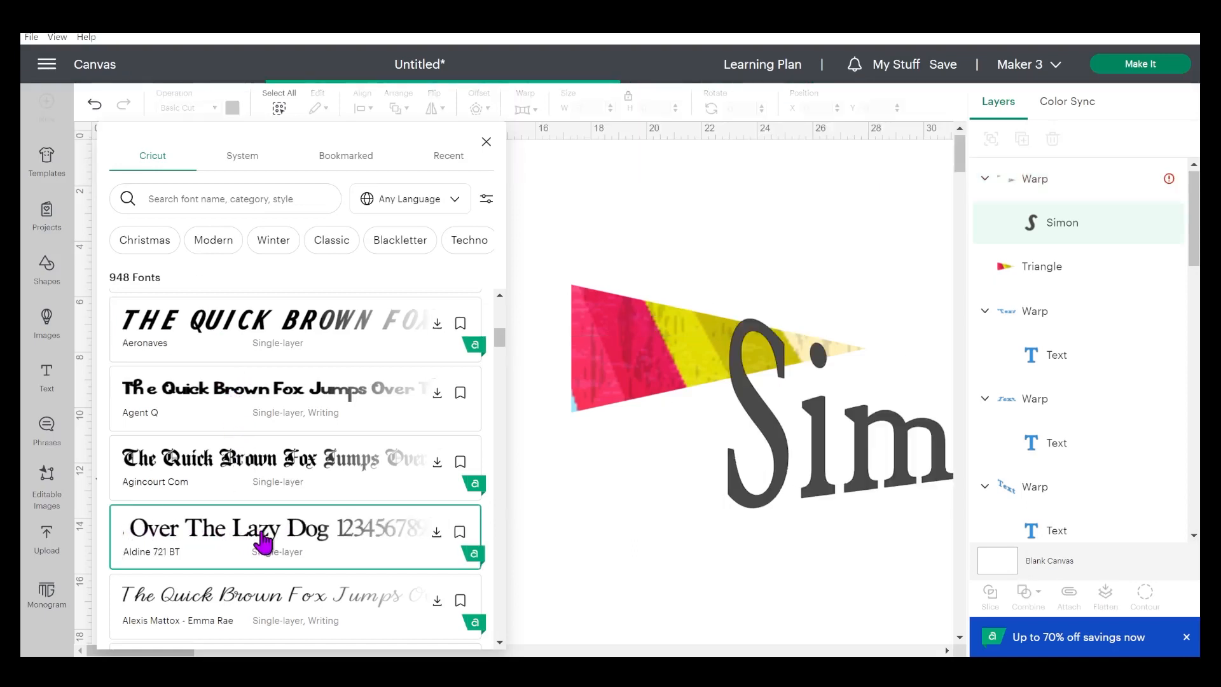
click(752, 537)
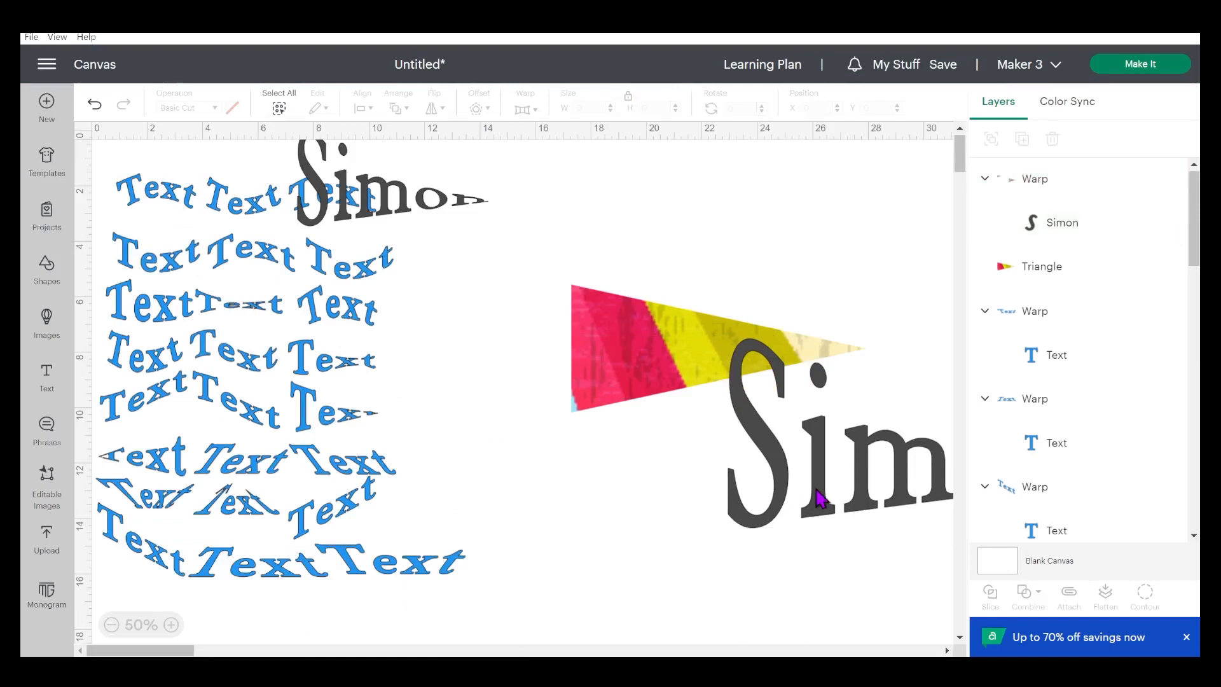
Clear the stray duplicate of the warped name by opening its text for editing and closing it unchanged.
drag(739, 478, 703, 567)
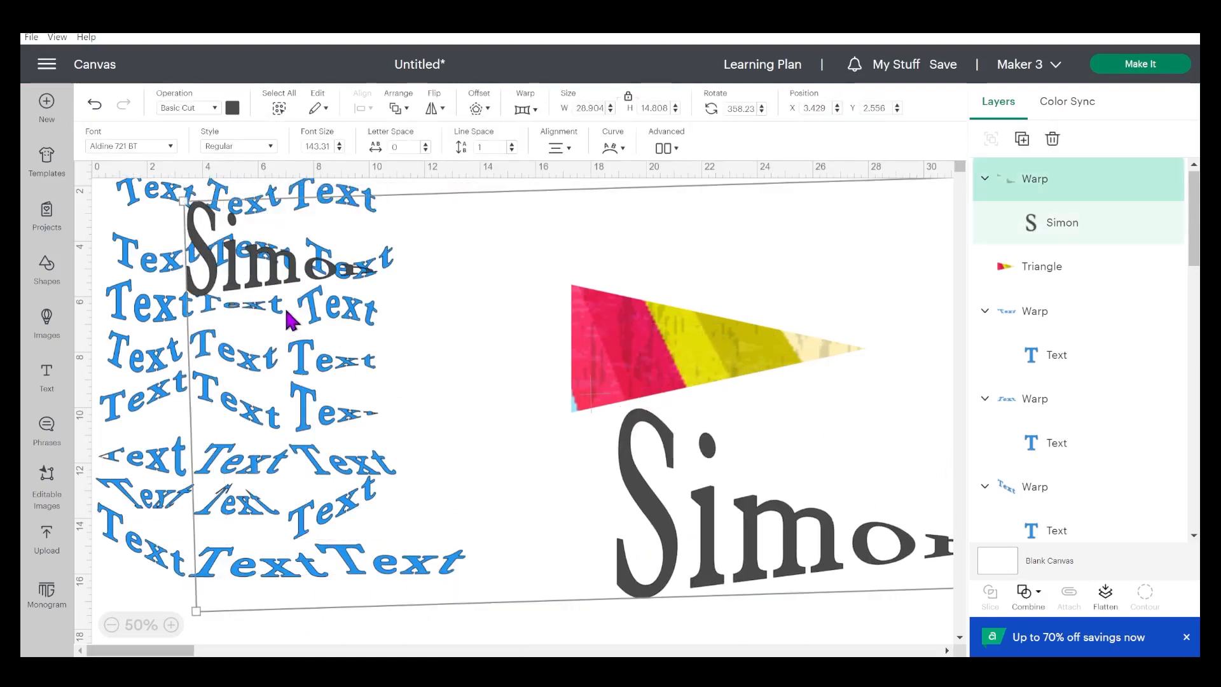
click(272, 275)
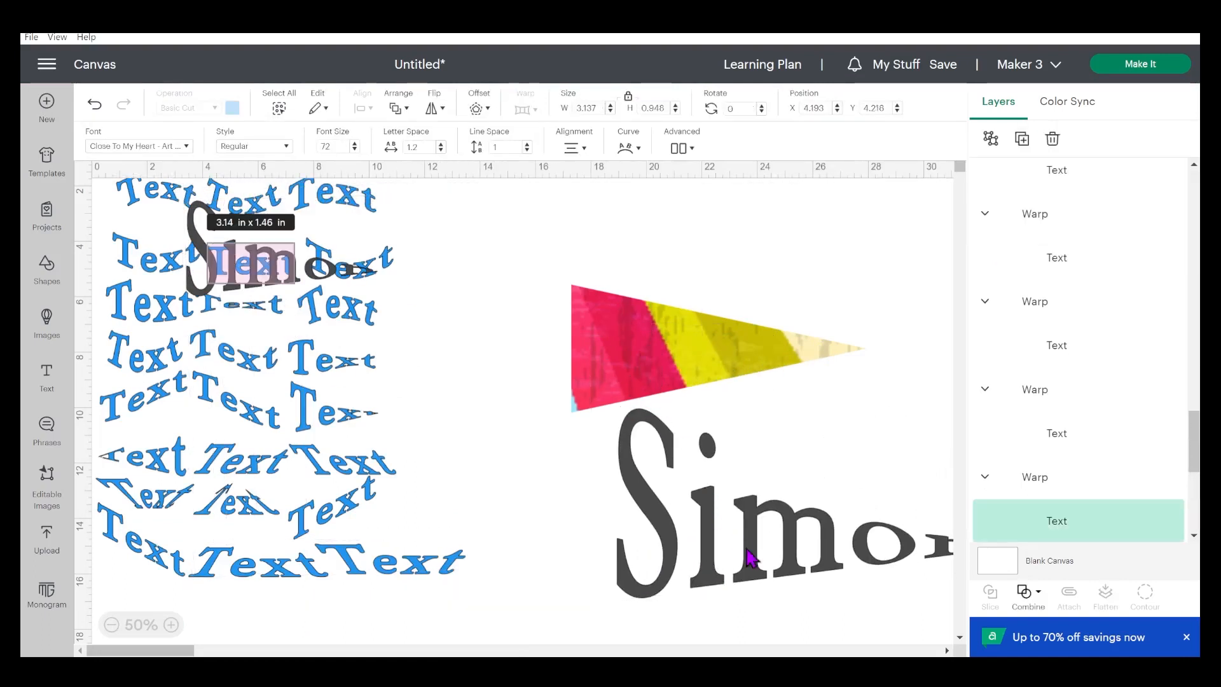
key(ctrl+z)
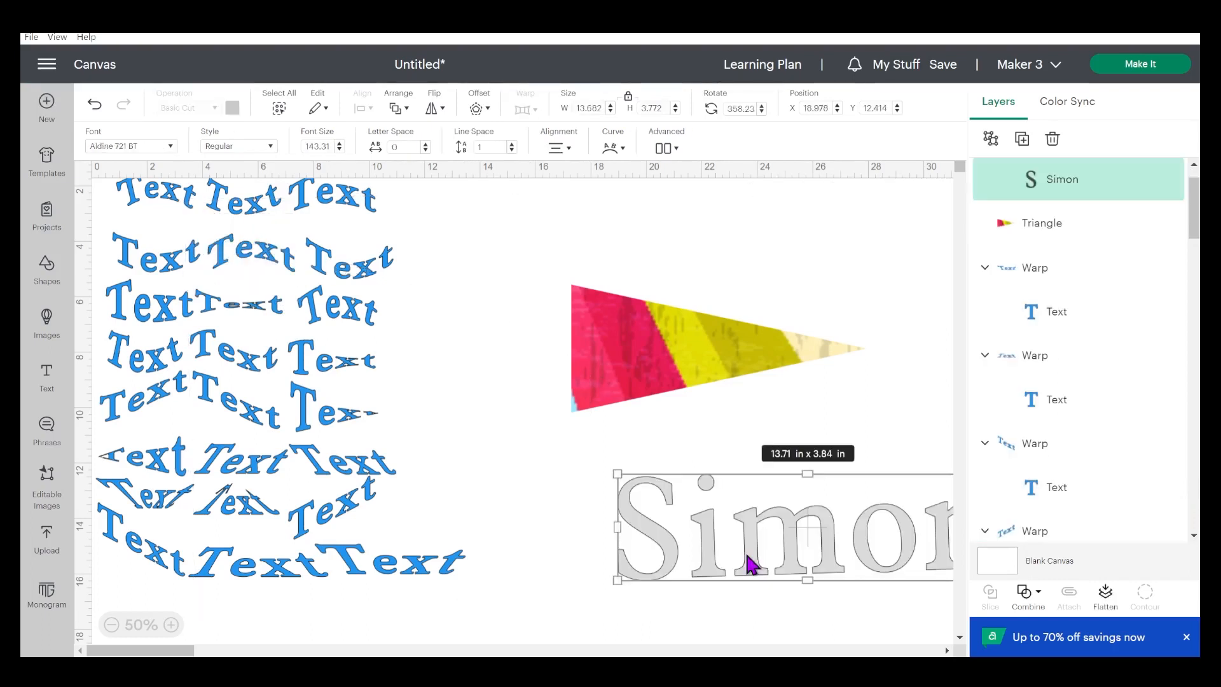
double_click(743, 555)
click(566, 531)
Move the warped name onto the triangle and resize it with unlocked proportions to about 8.54 × 3.14 in, fitting inside the shape.
drag(771, 544, 636, 443)
key(ctrl+z)
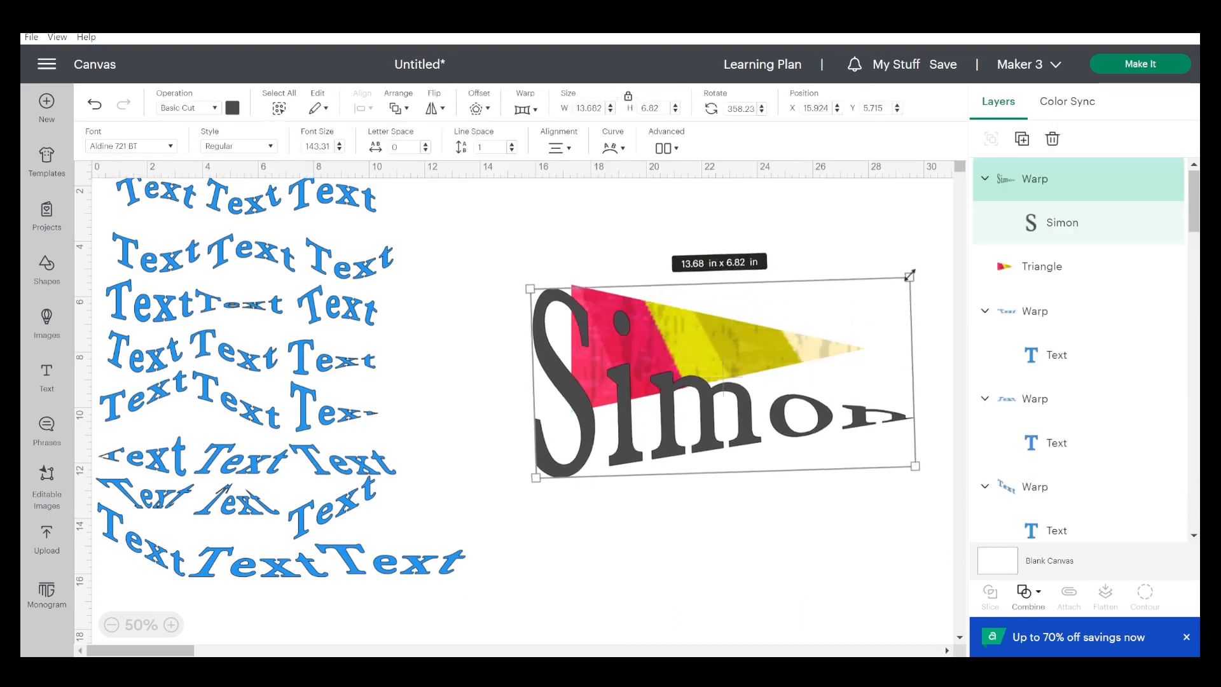
drag(875, 310, 786, 391)
drag(738, 455, 776, 393)
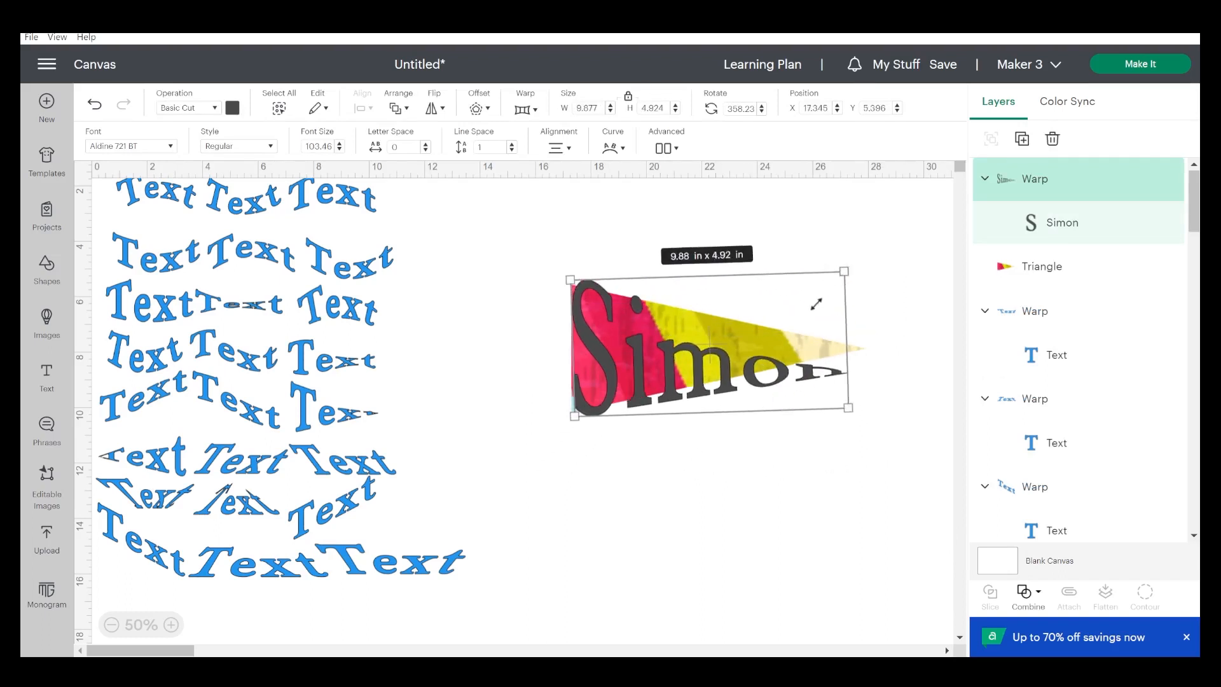
drag(815, 305, 737, 371)
click(628, 97)
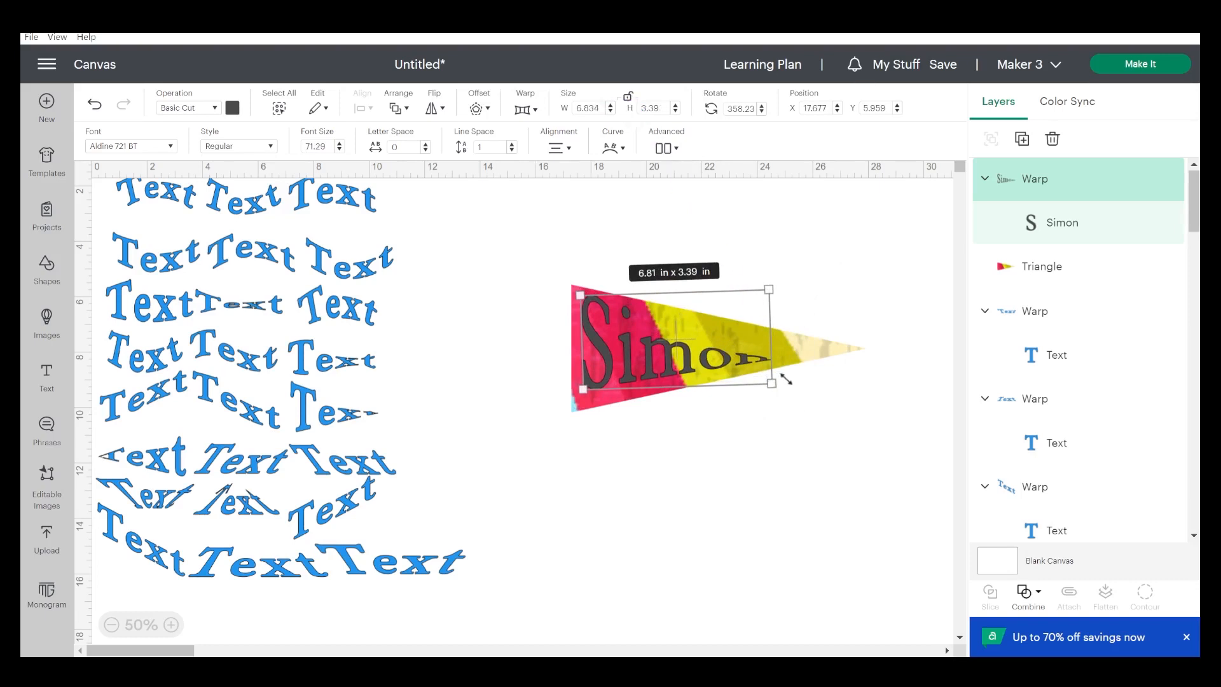
drag(786, 379, 762, 362)
Set the warped name's colour to black.
click(233, 109)
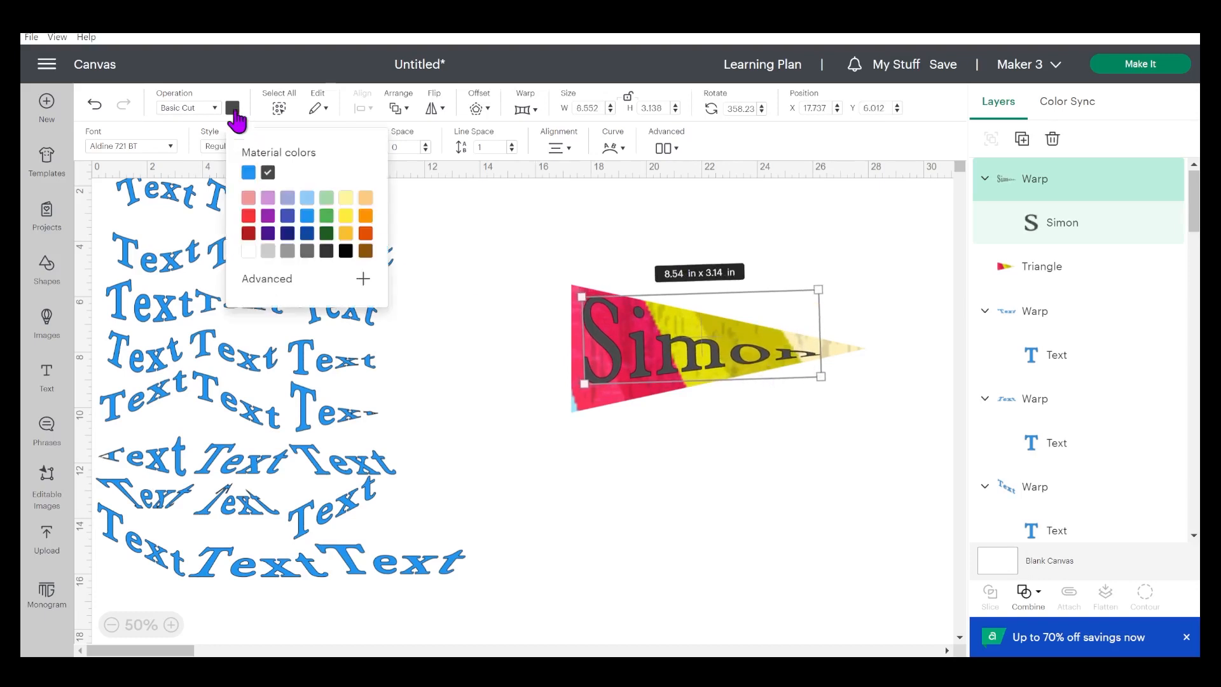
click(344, 253)
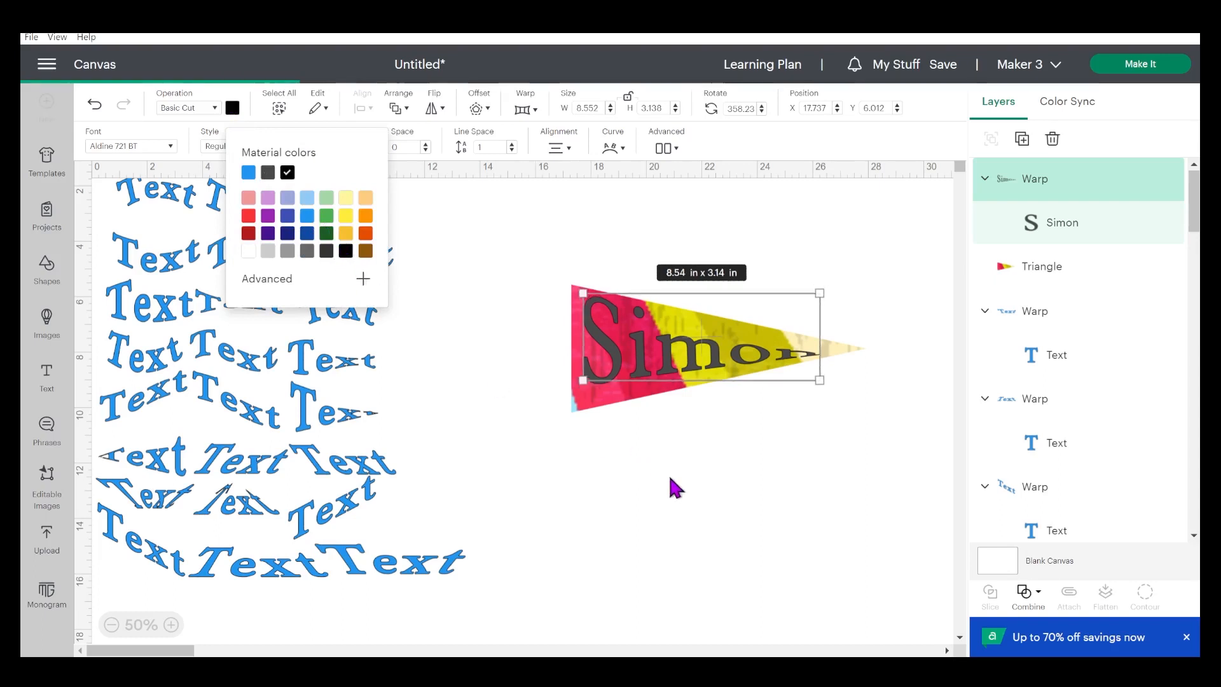
click(703, 506)
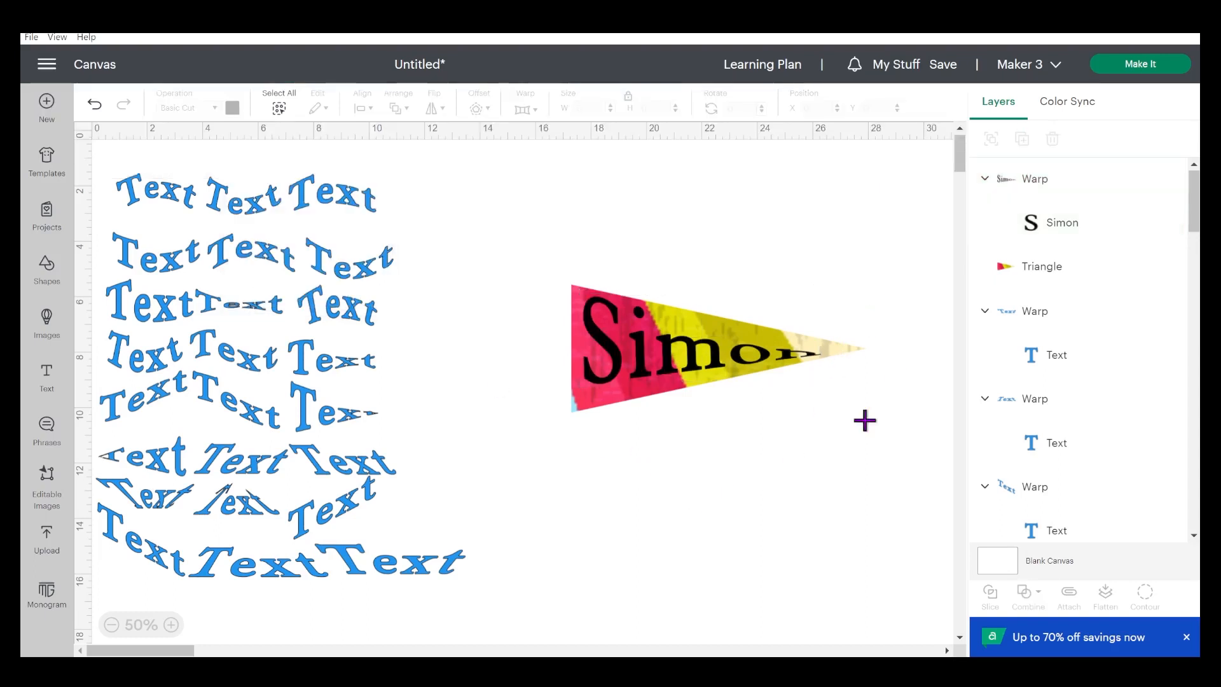
Select the warped name and the patterned triangle together and flatten them into one Print Then Cut image.
drag(877, 453, 566, 280)
click(1106, 594)
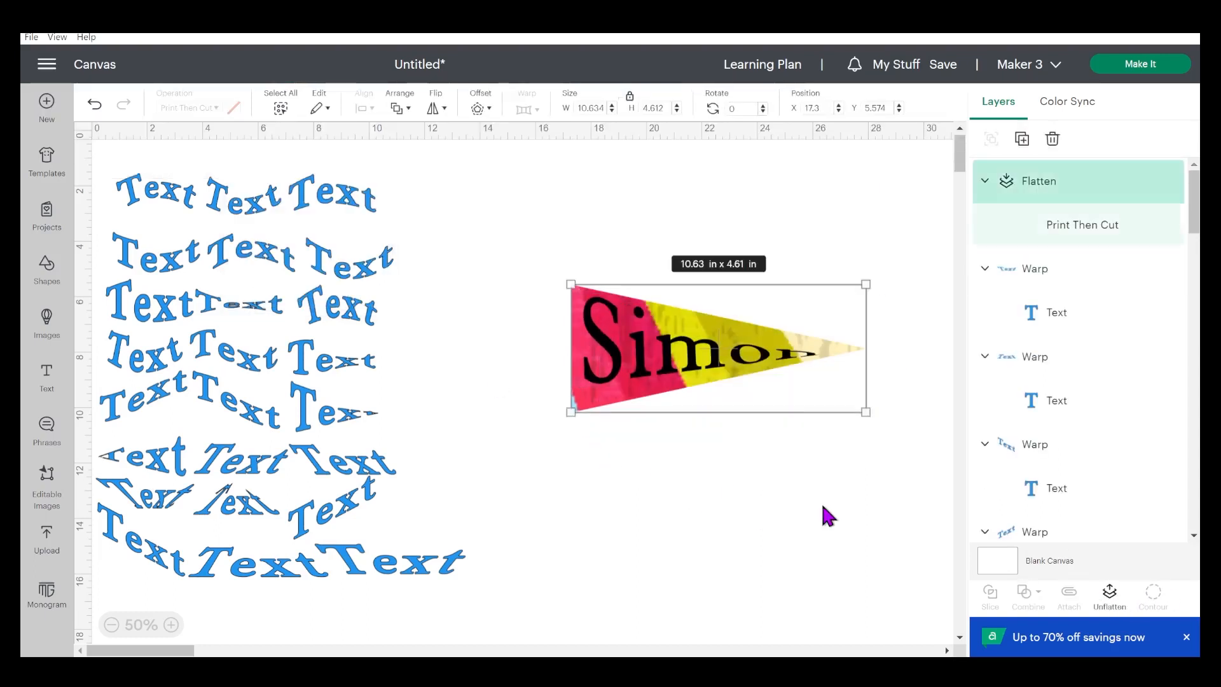
click(827, 515)
click(765, 356)
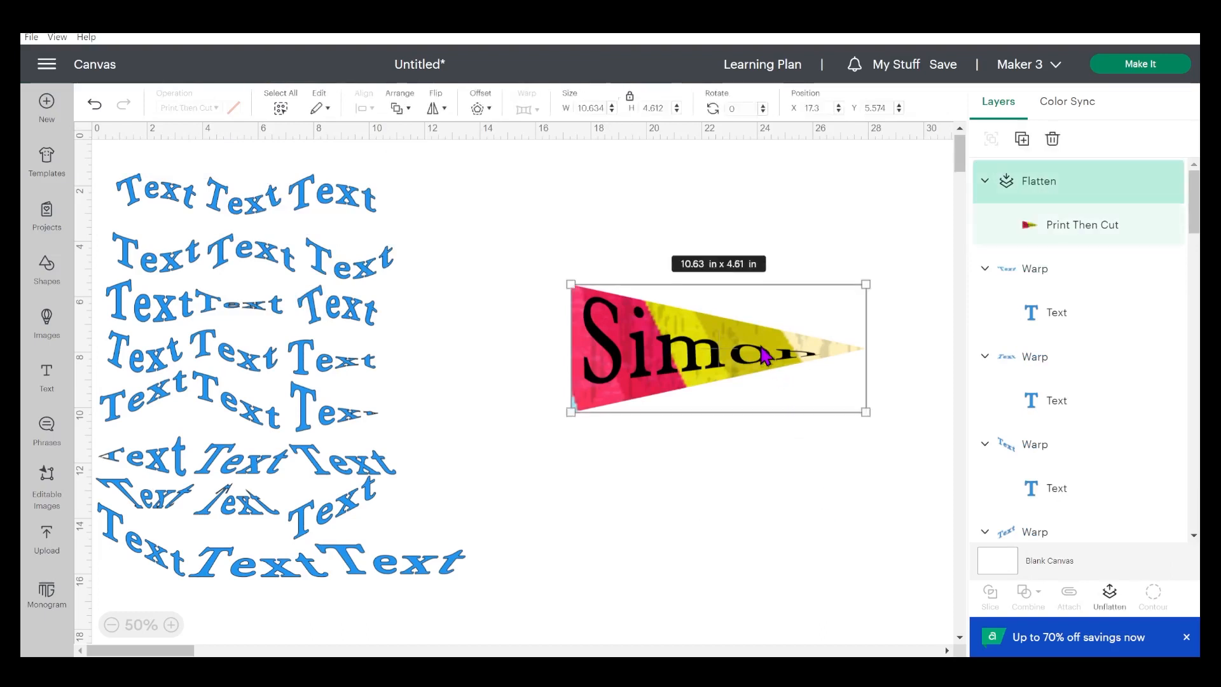
Move the flattened pennant closer to the grid of warped texts and delete it from the canvas.
drag(710, 329, 617, 253)
click(737, 490)
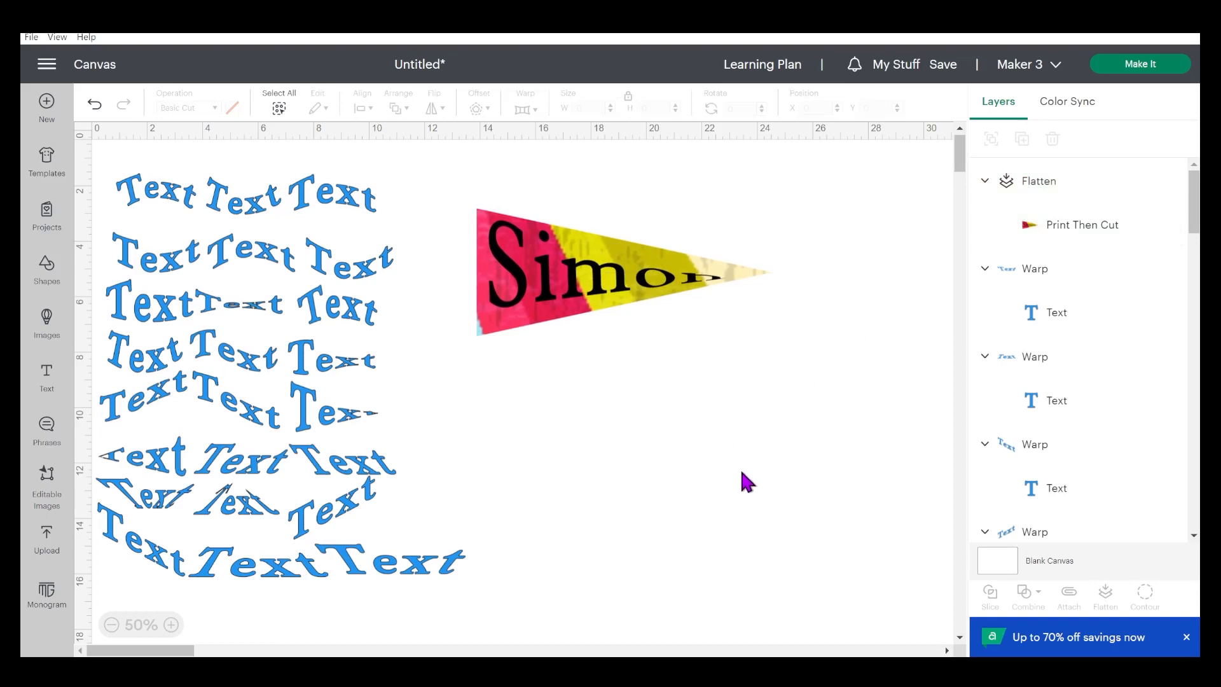
click(624, 299)
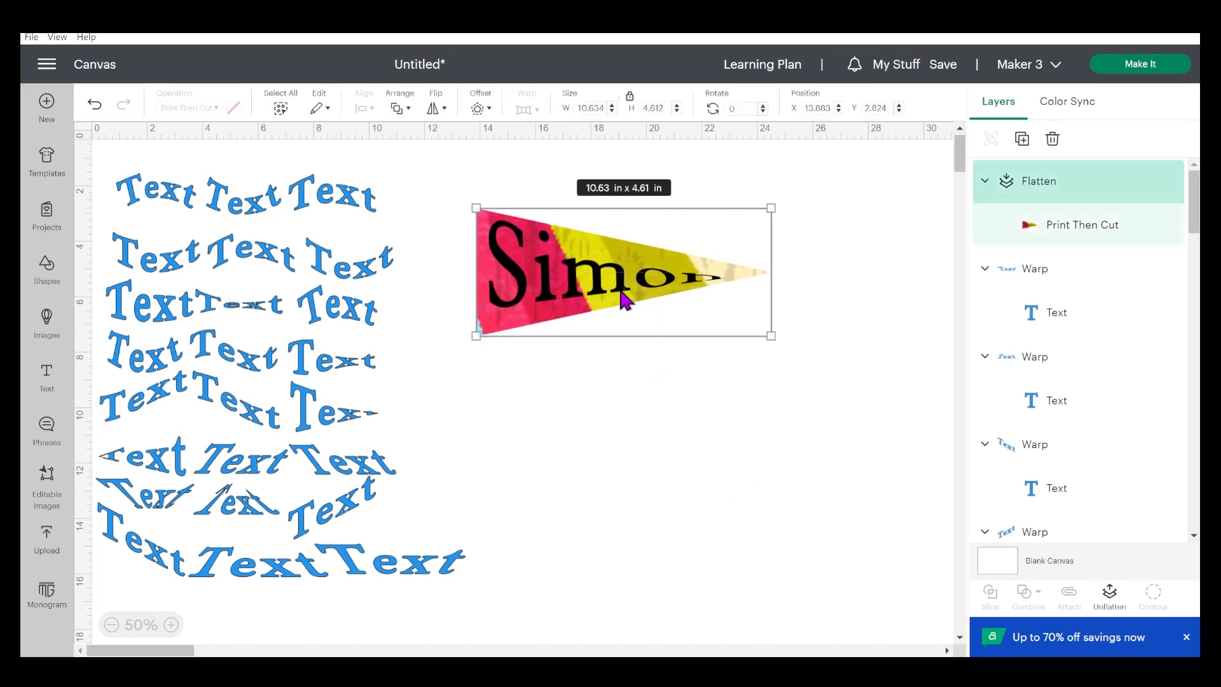
key(Delete)
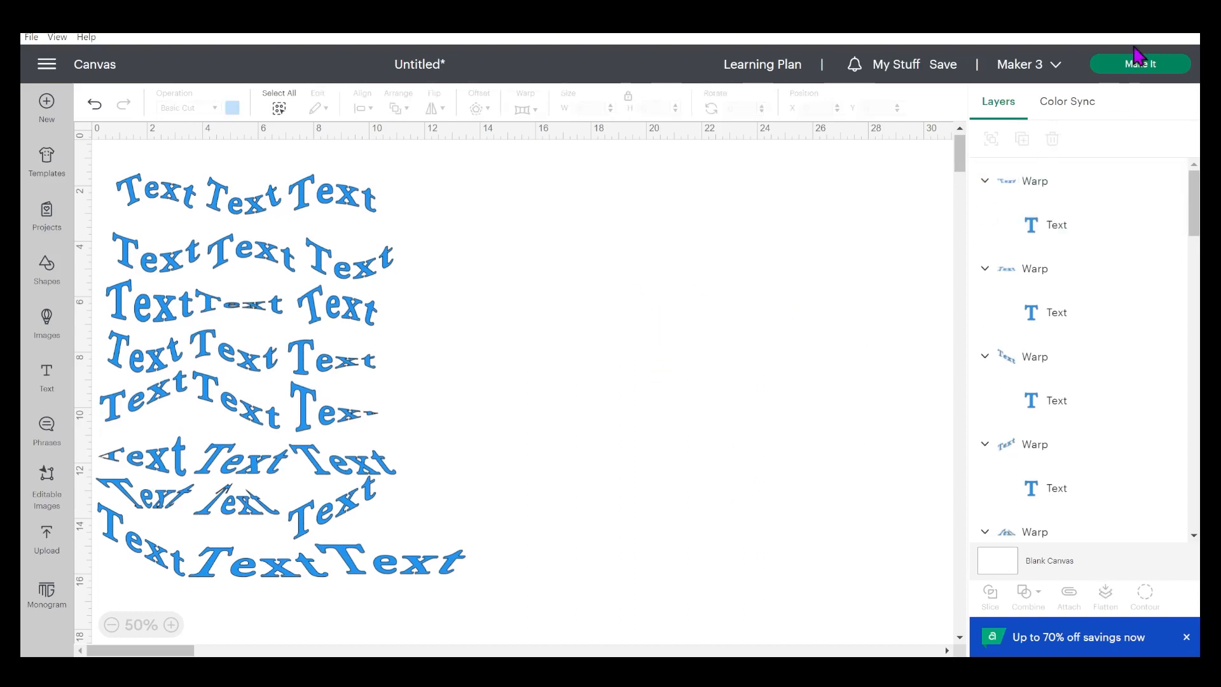
Add a circle from the free shapes, place it beside the warped texts and enlarge it to about 6.94 × 6.94 in.
click(49, 292)
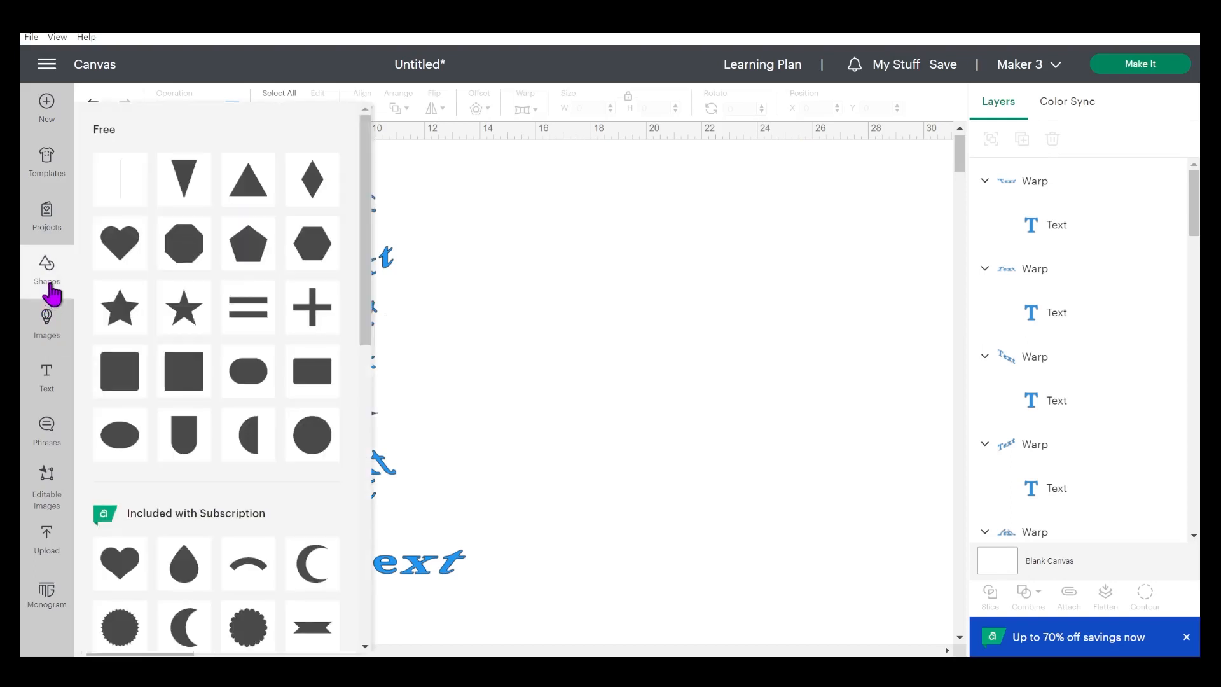
scroll(246, 474, down, 3)
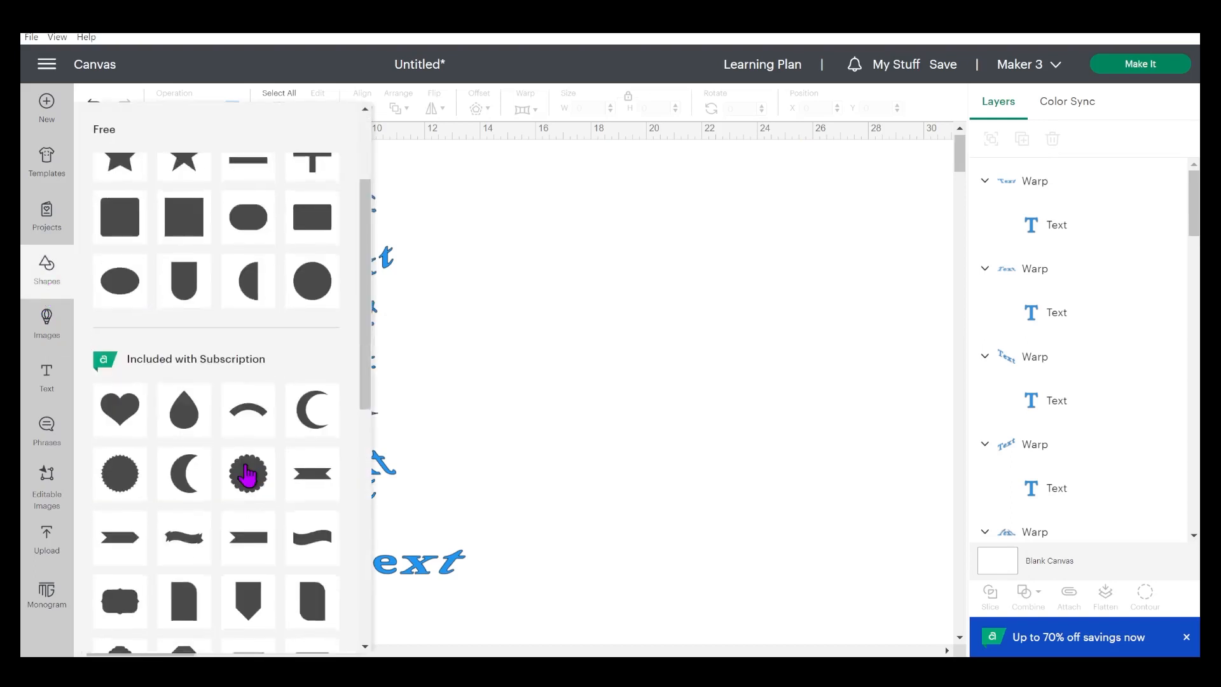
scroll(248, 475, down, 2)
scroll(254, 468, down, 9)
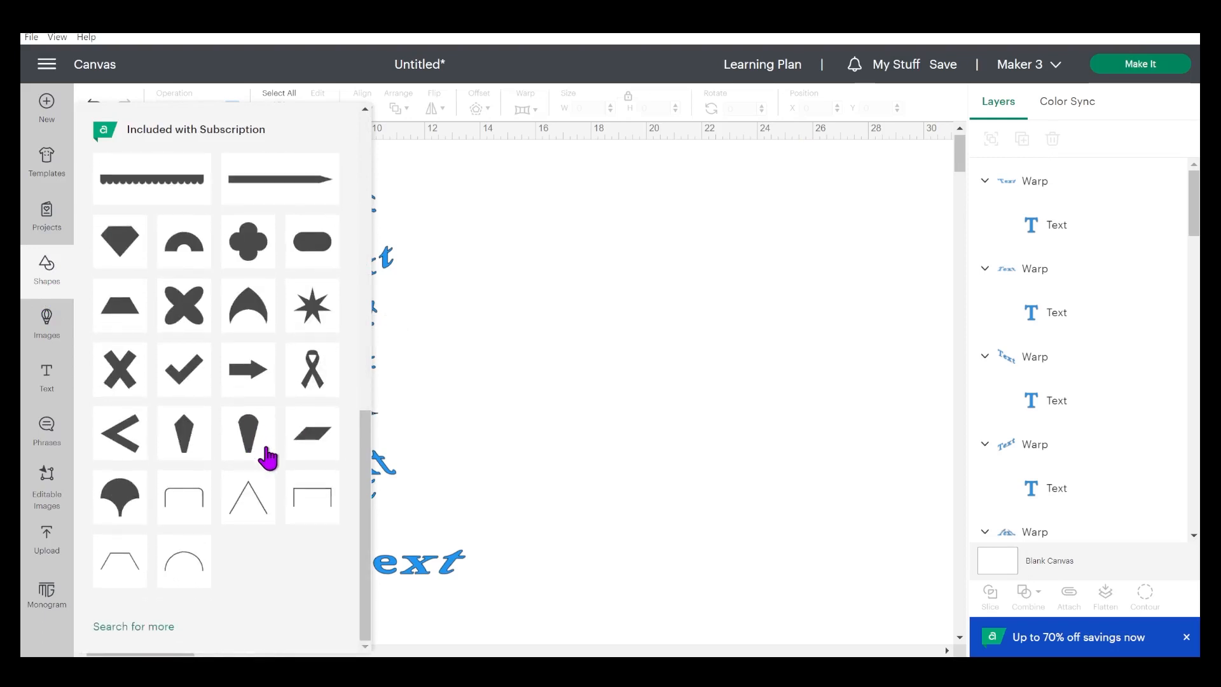
scroll(267, 456, up, 12)
scroll(269, 450, up, 3)
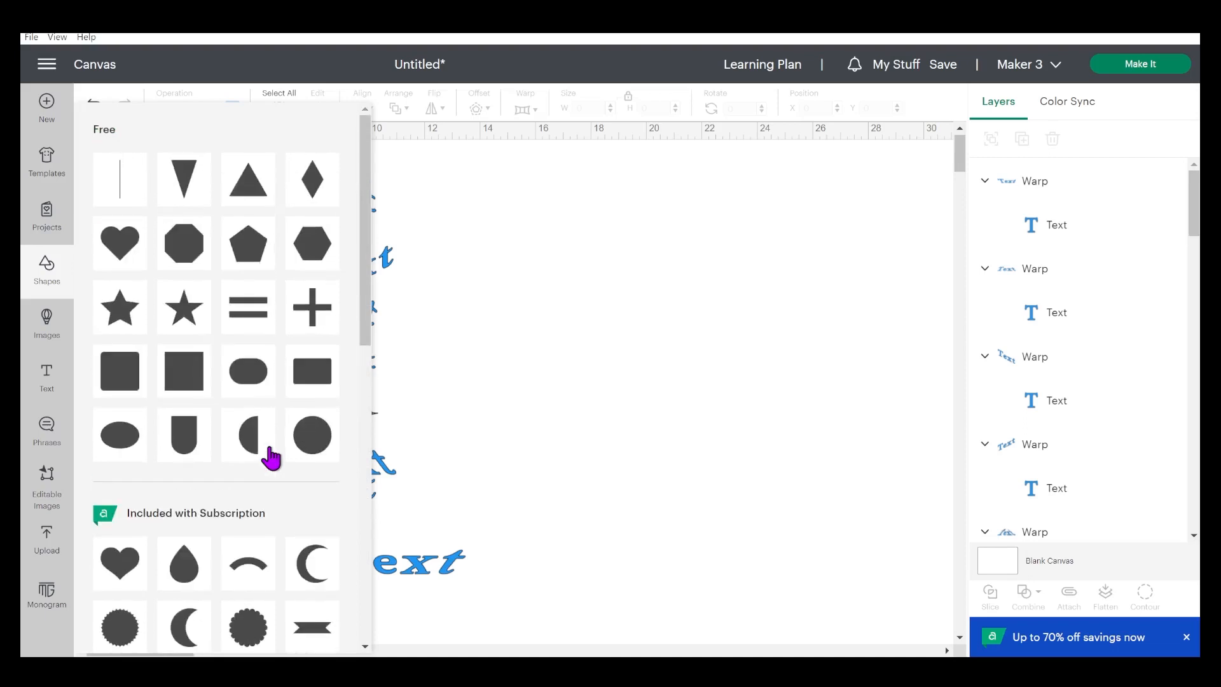
click(306, 438)
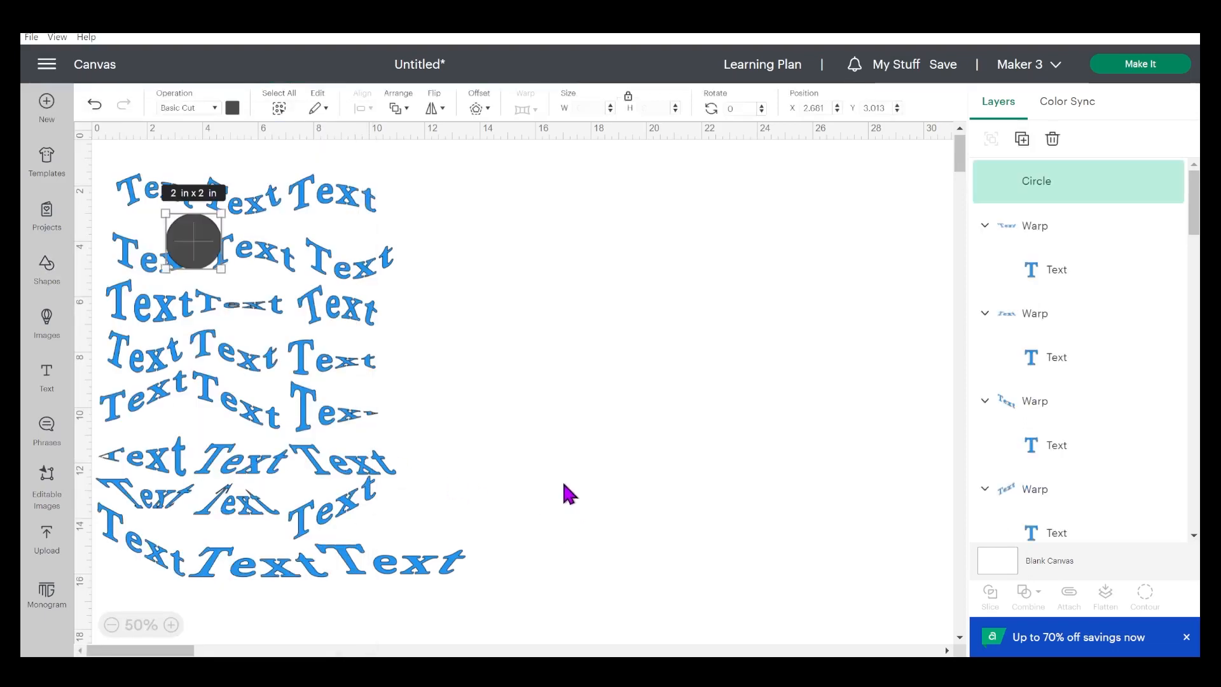
drag(191, 258, 604, 308)
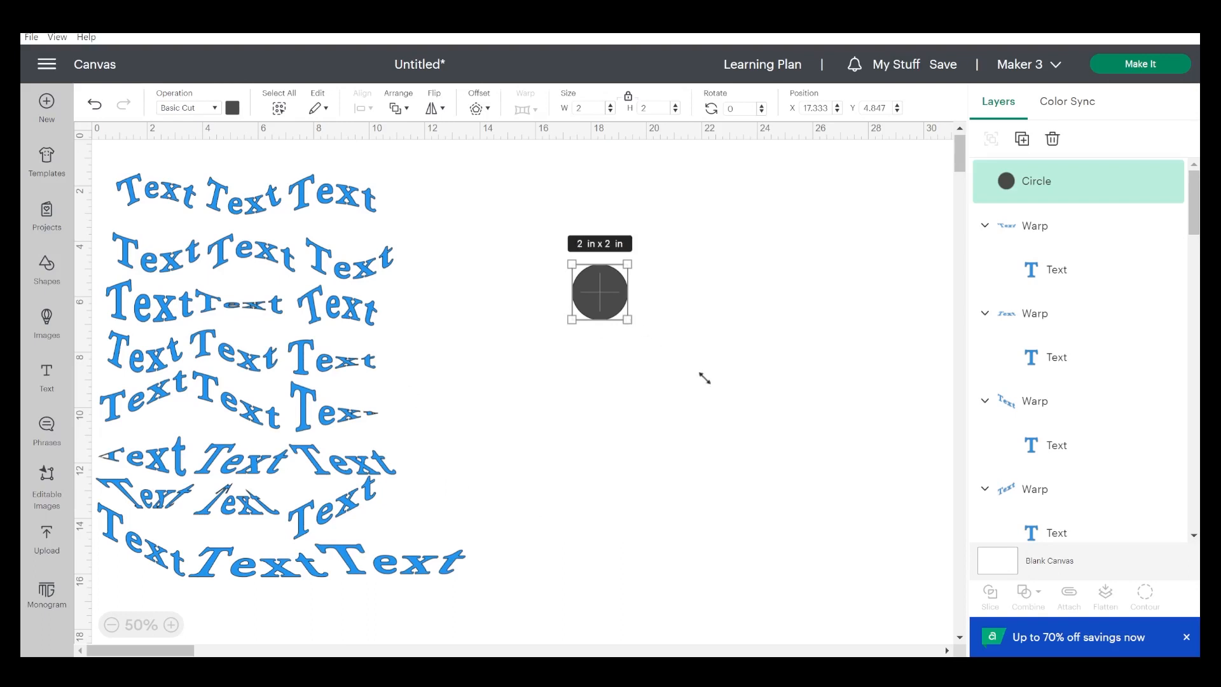
drag(704, 378, 764, 456)
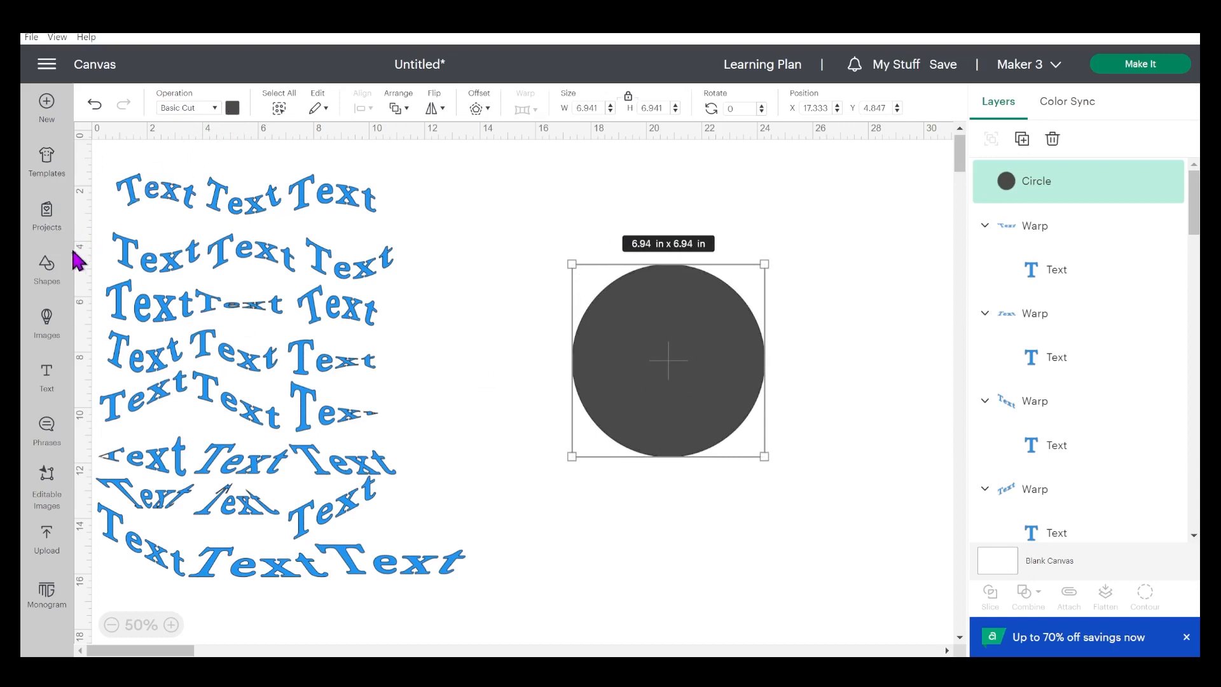
Browse all images in the library and add the orange Snuggly Fox image to the canvas.
click(47, 334)
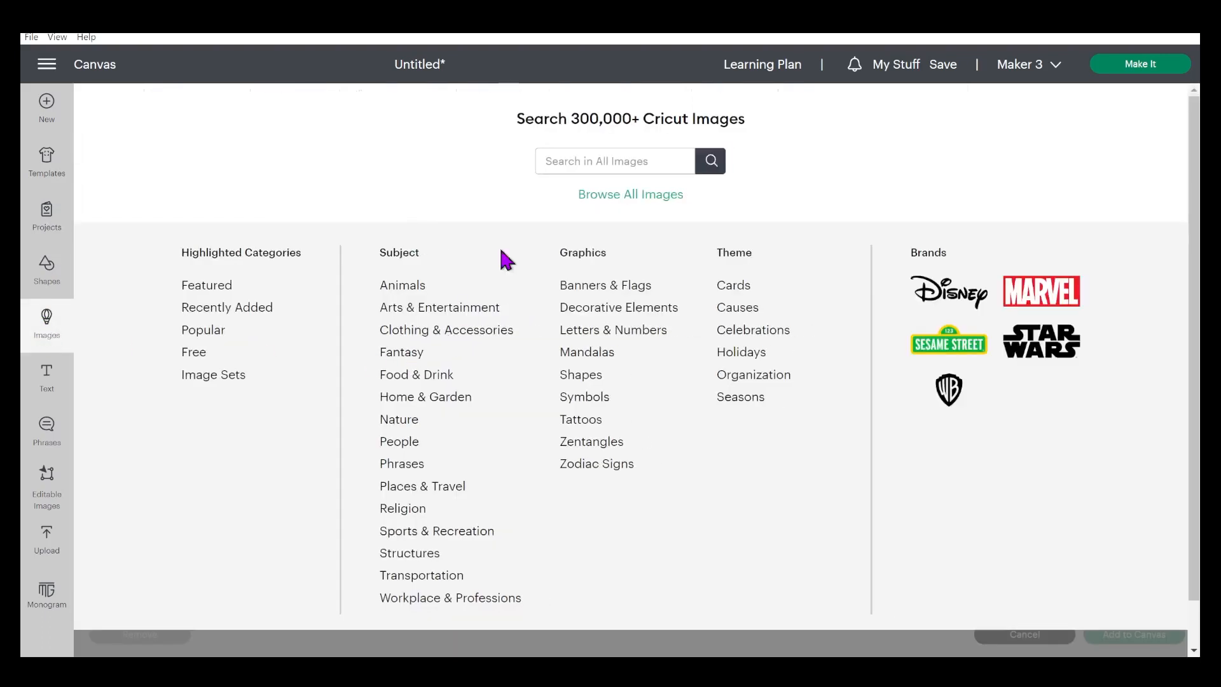
click(677, 196)
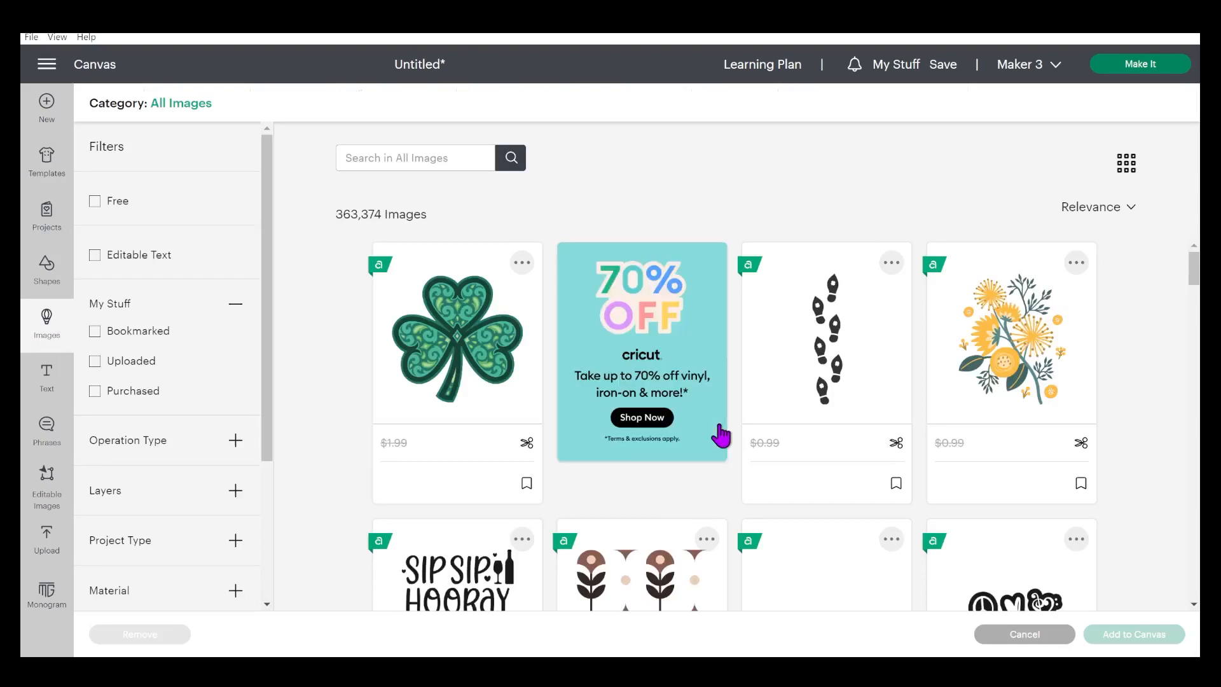
scroll(661, 394, down, 3)
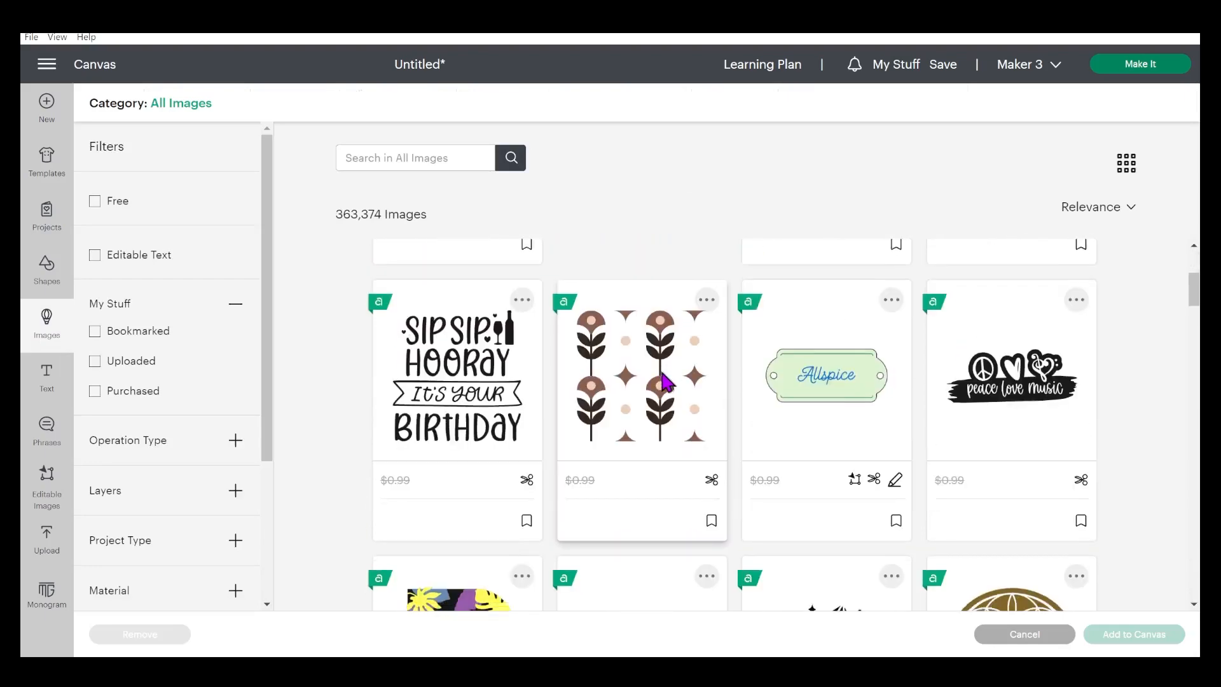
scroll(664, 382, down, 4)
scroll(661, 373, down, 2)
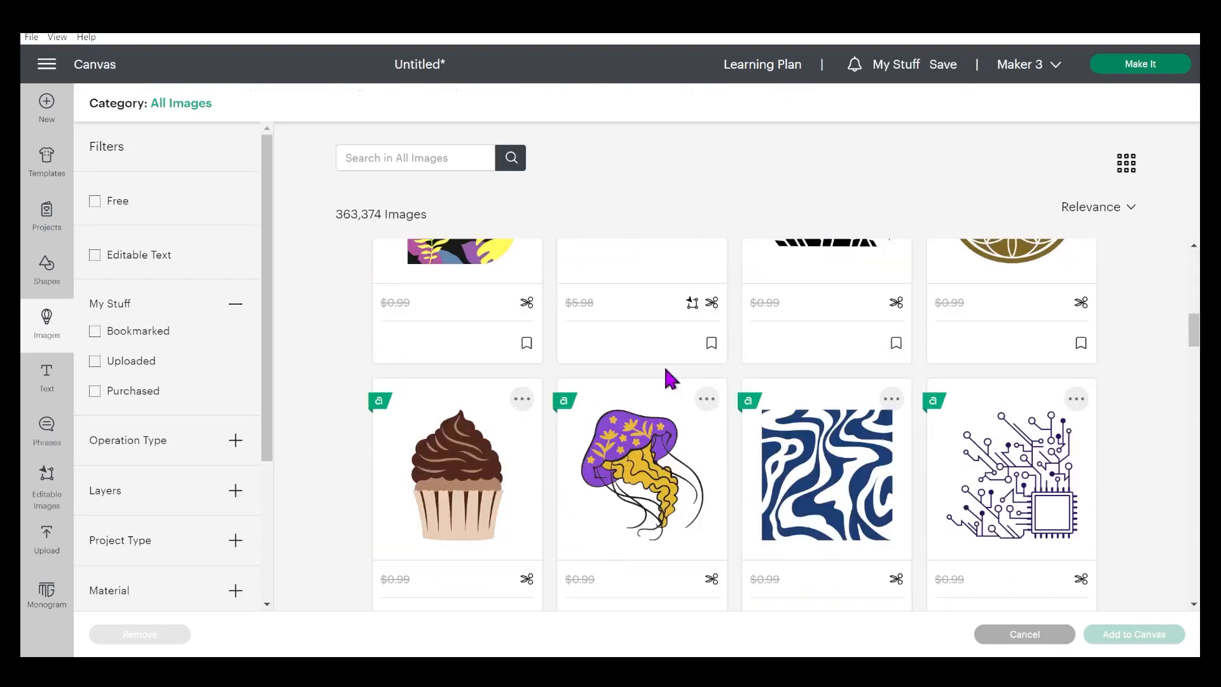
scroll(663, 372, down, 4)
scroll(664, 368, down, 5)
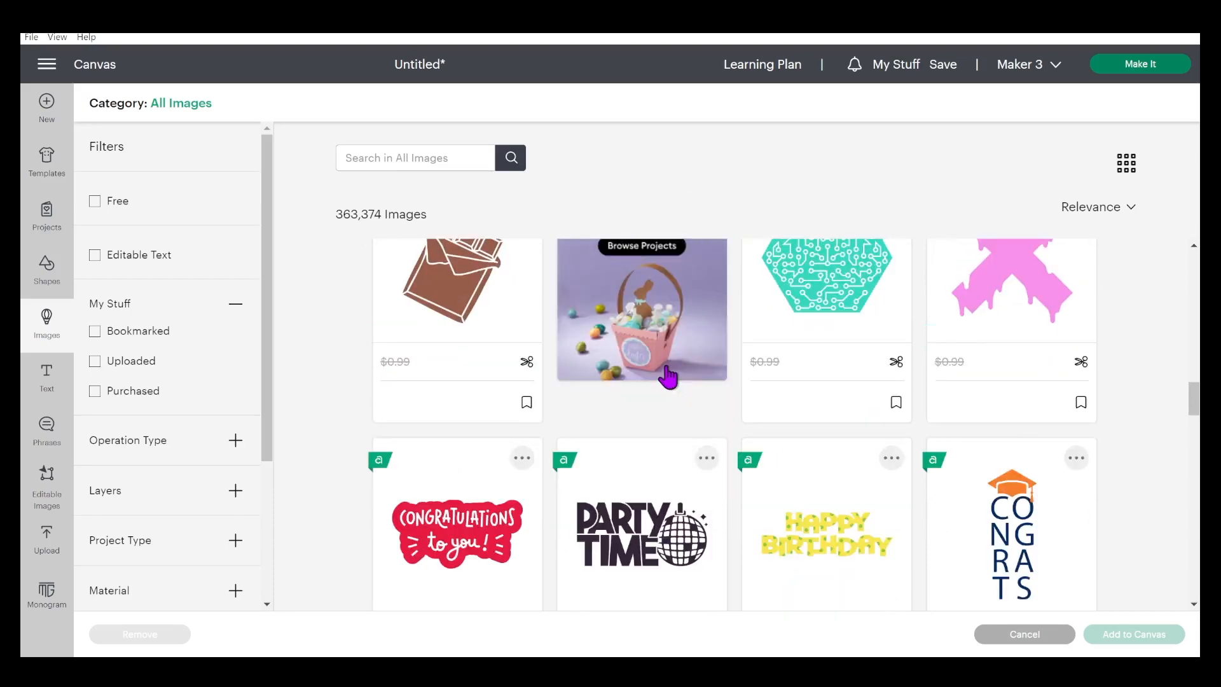
scroll(662, 373, down, 3)
scroll(672, 376, down, 7)
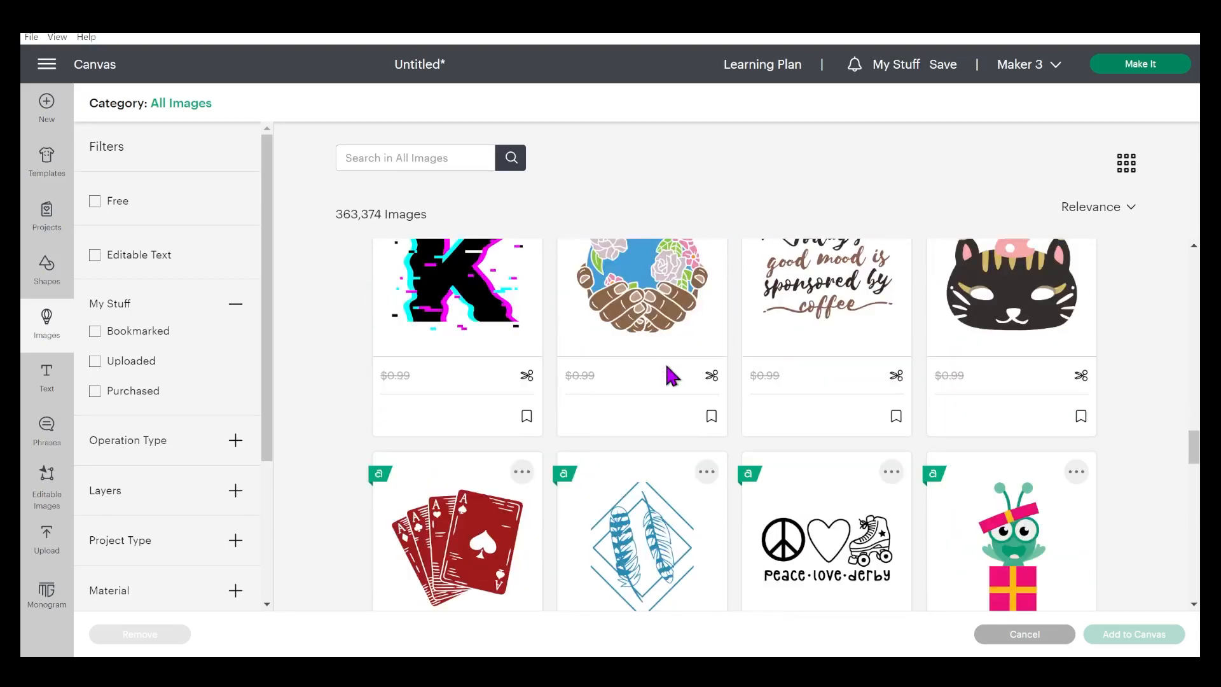
scroll(672, 376, down, 2)
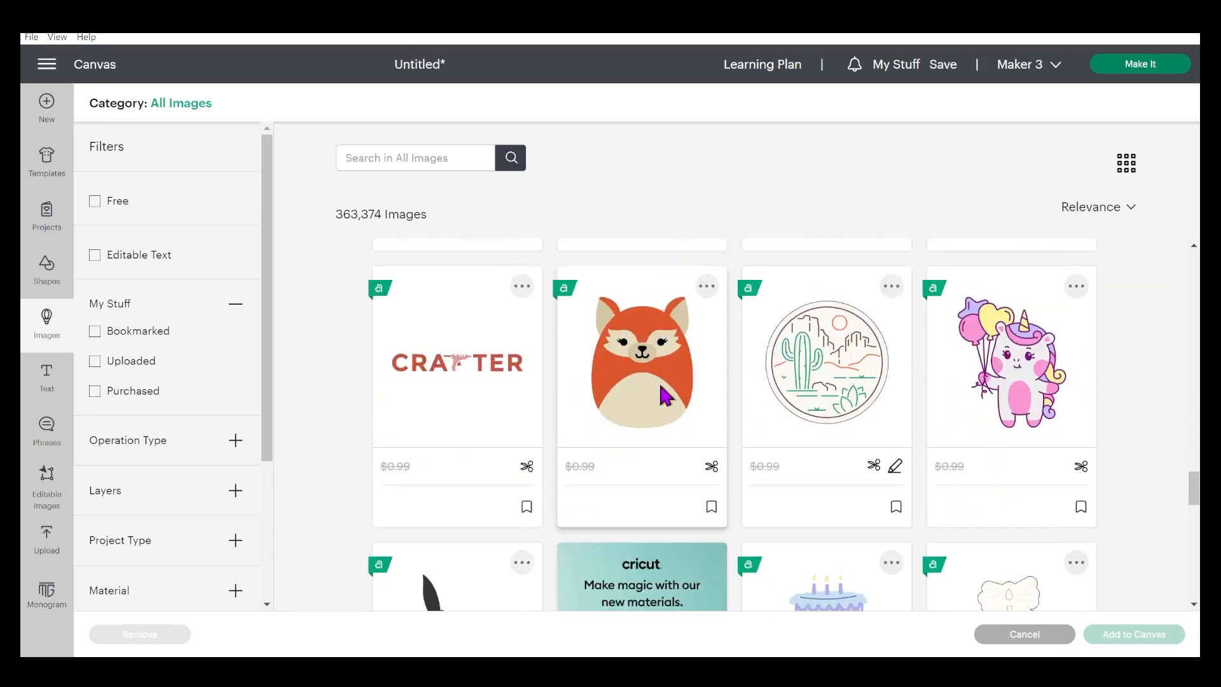
click(662, 390)
click(1118, 641)
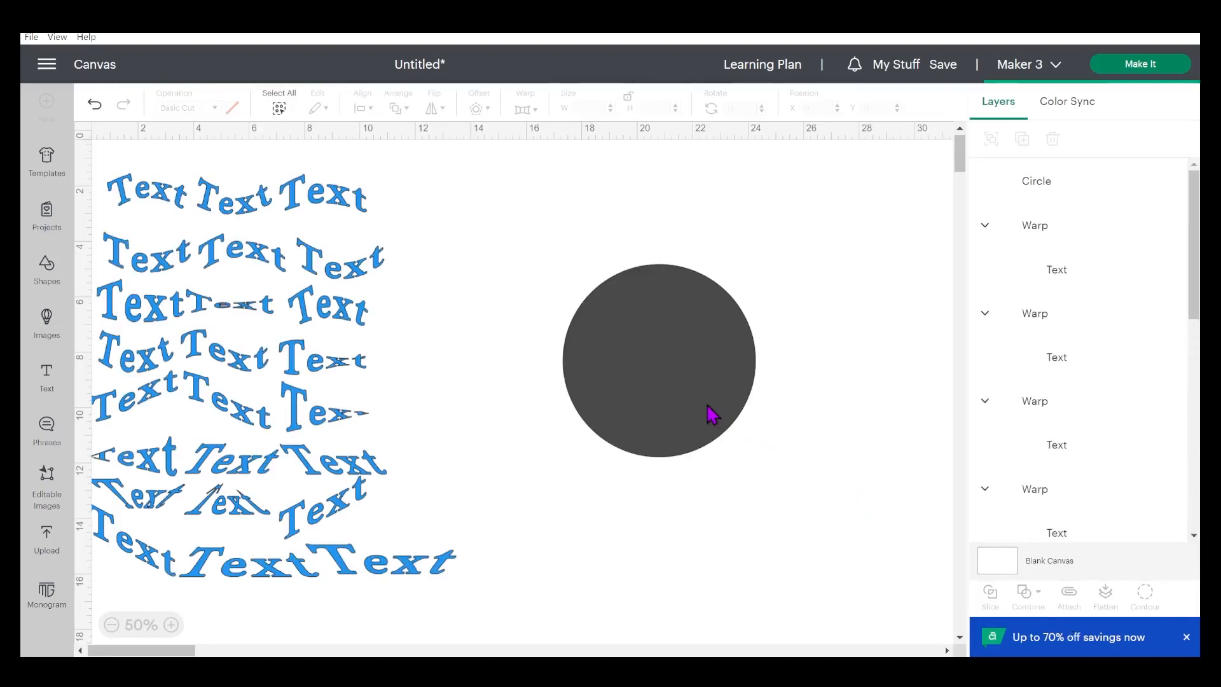
Move the fox onto the circle and align both objects by their centres.
drag(285, 315, 676, 394)
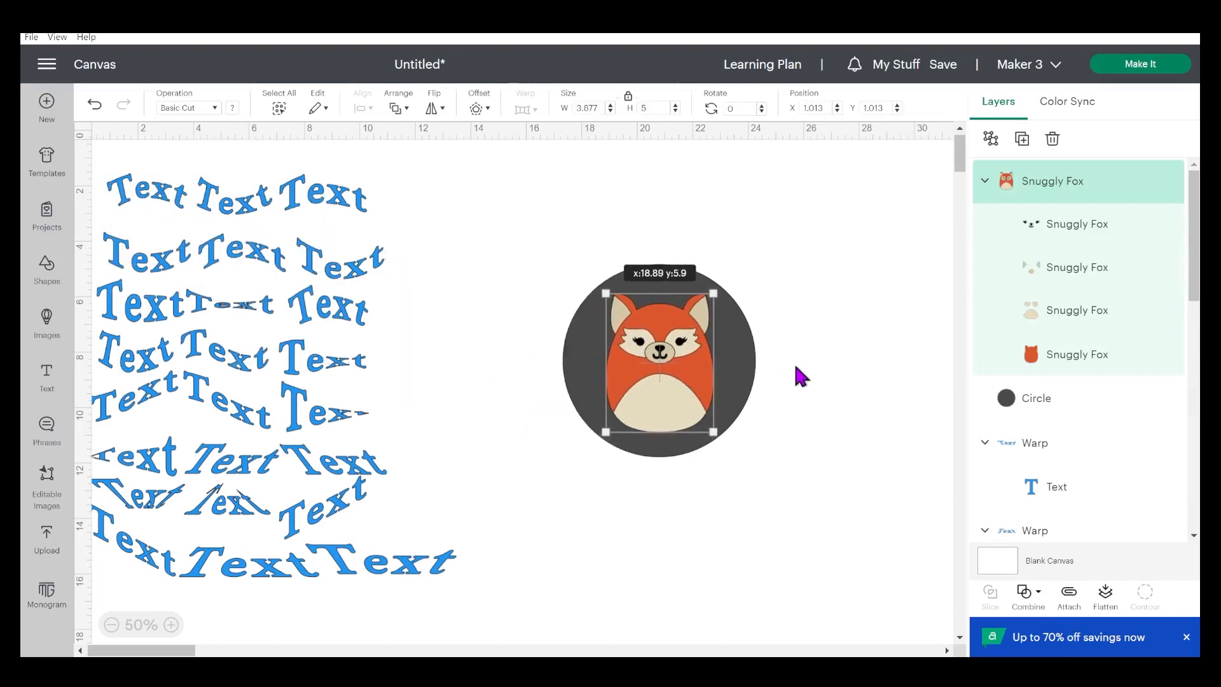
click(672, 439)
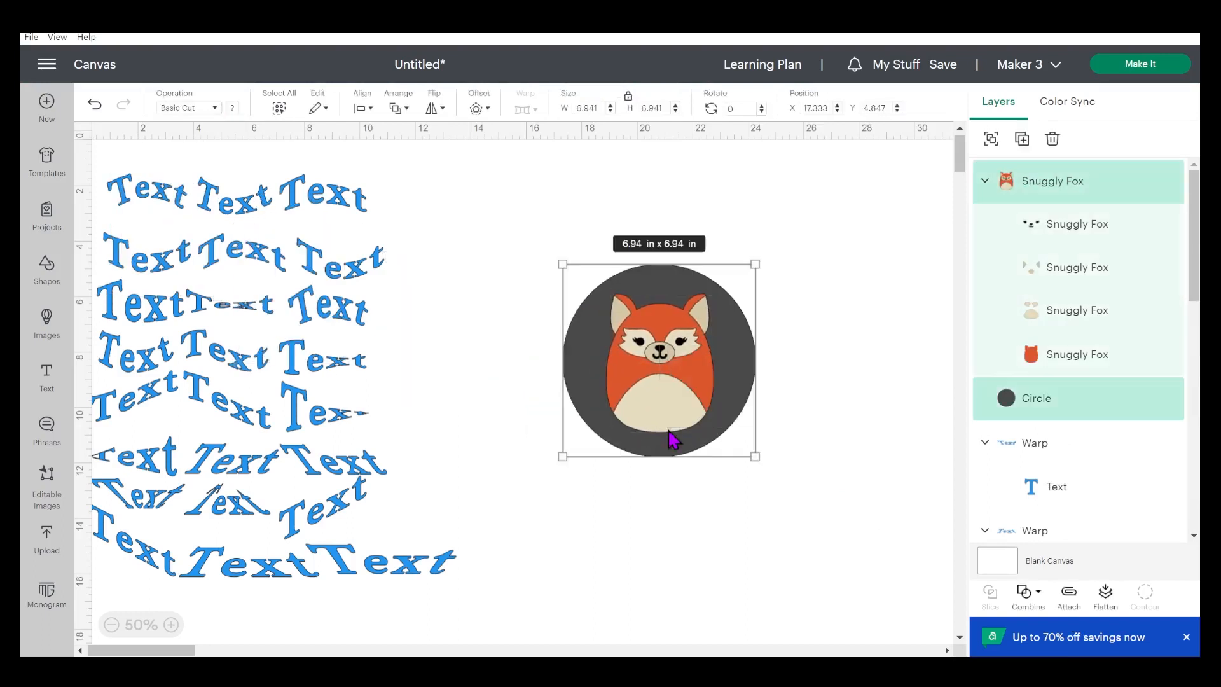
click(364, 108)
click(404, 328)
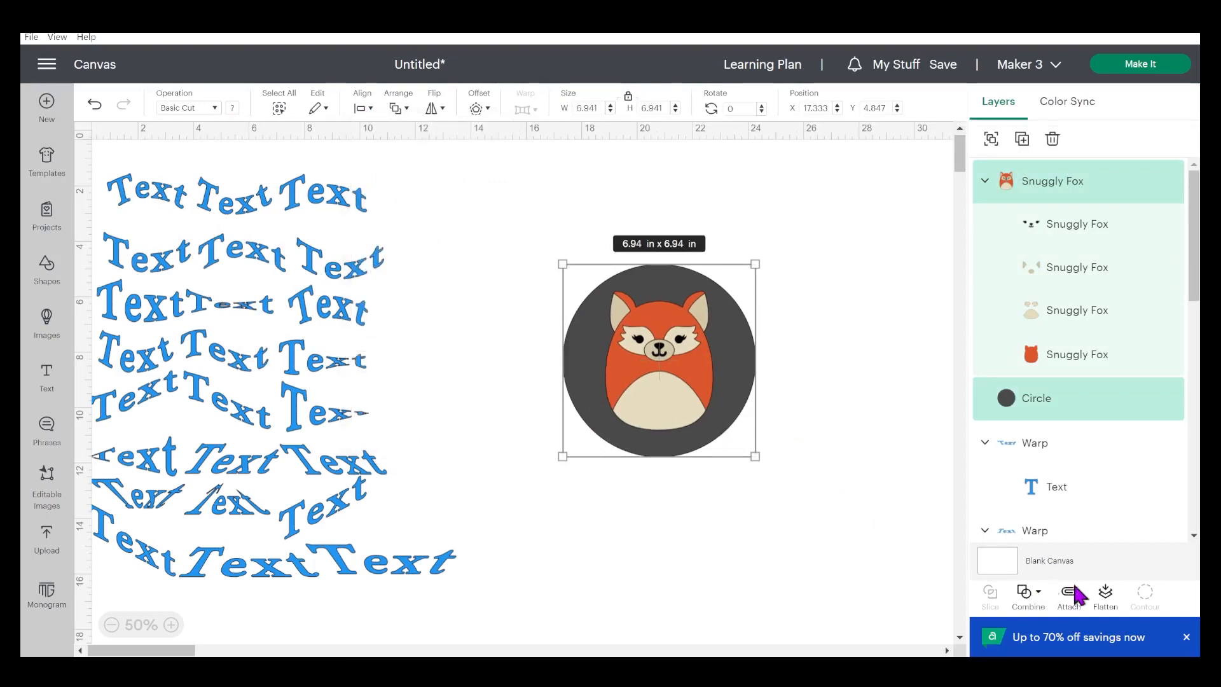
Flatten the fox and circle into one image and enlarge it to about 11.6 × 11.6 in, closer to the warped texts.
click(1105, 594)
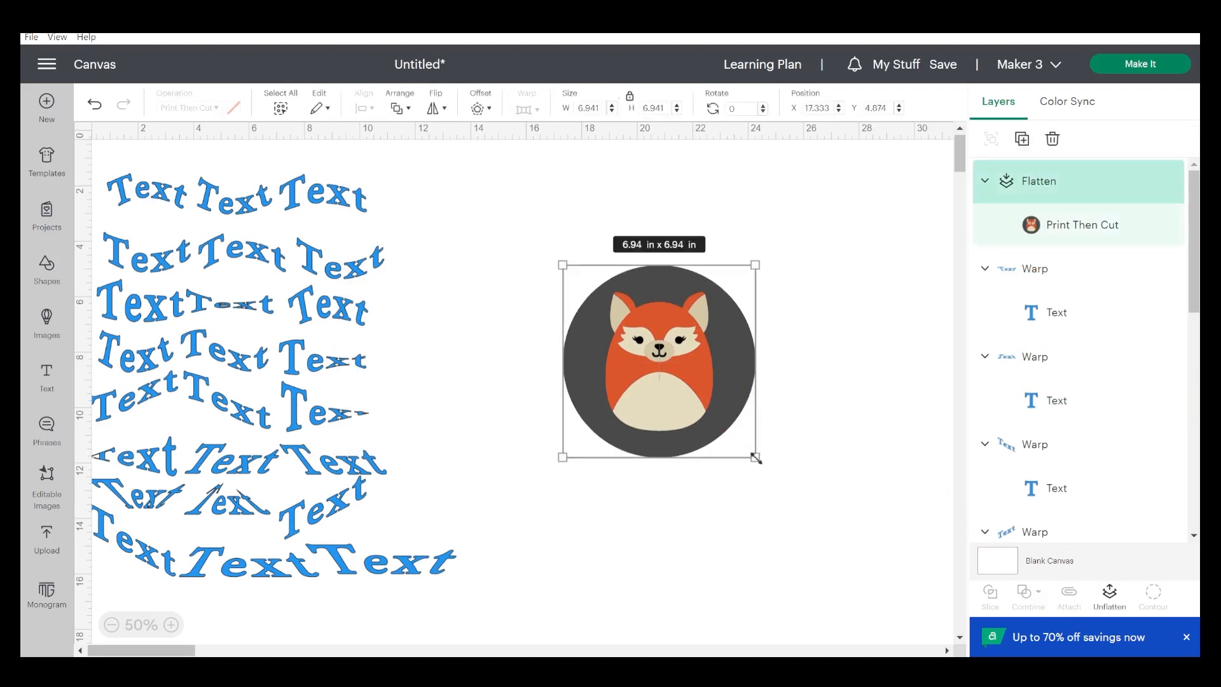
drag(799, 507, 879, 576)
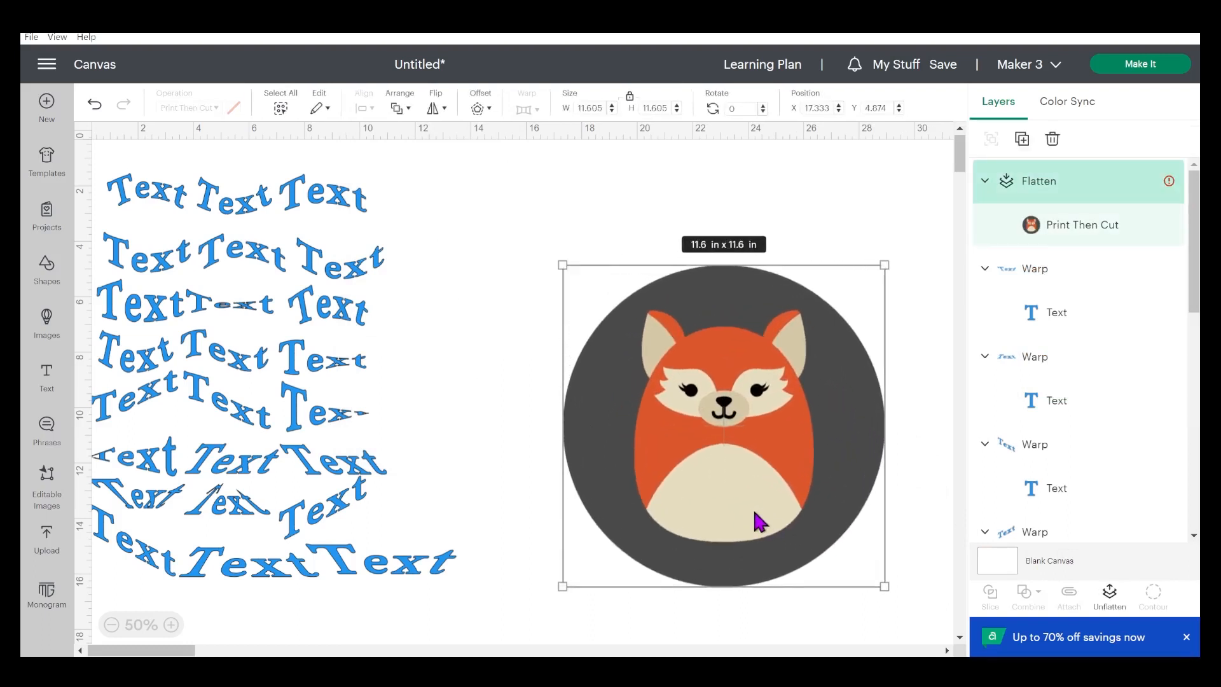
drag(735, 488, 684, 425)
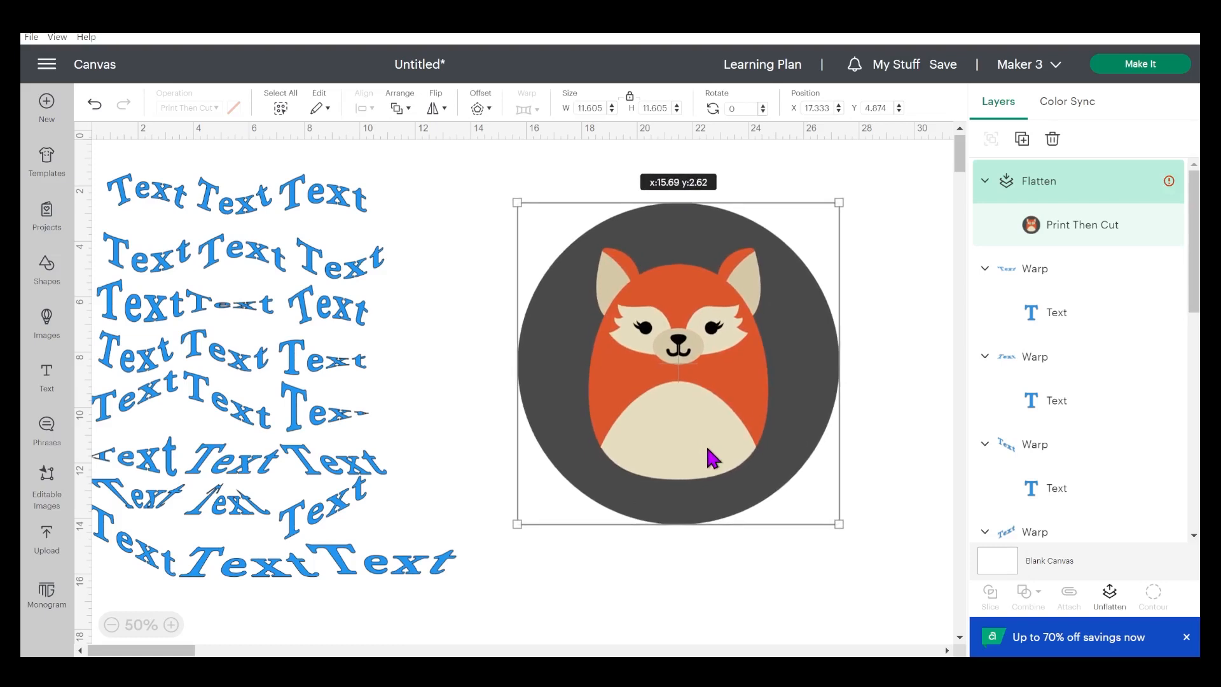
Add a new text object and place it over the fox's cream belly.
click(45, 380)
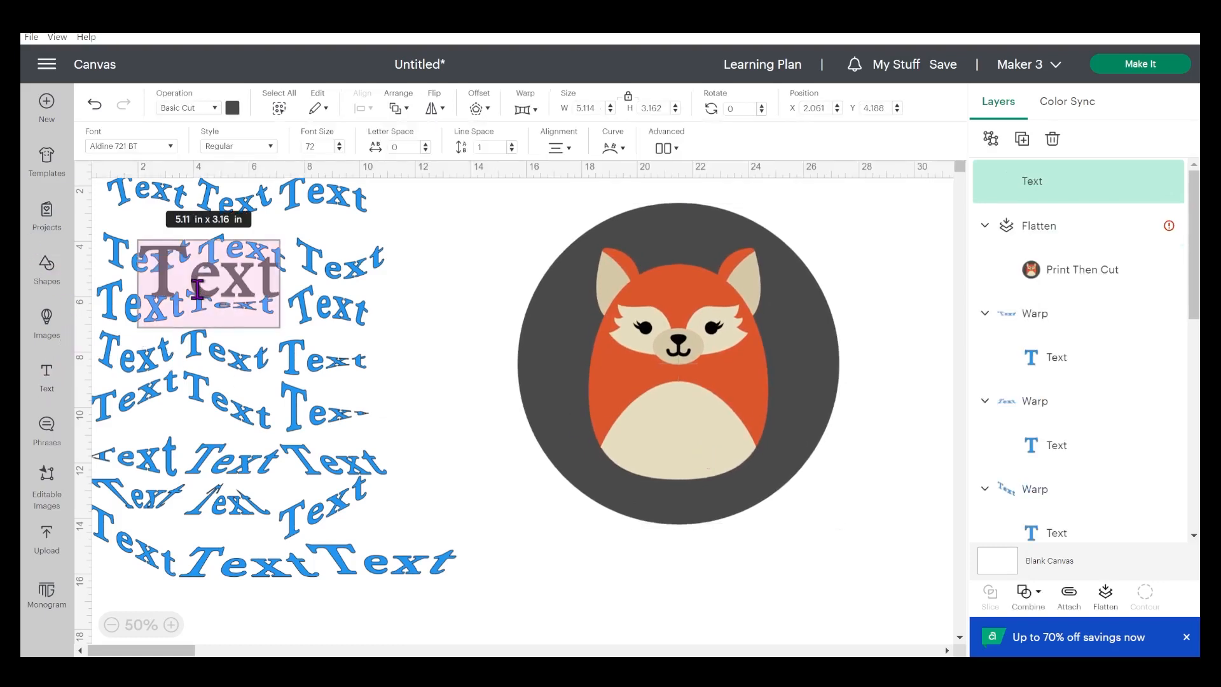
click(459, 386)
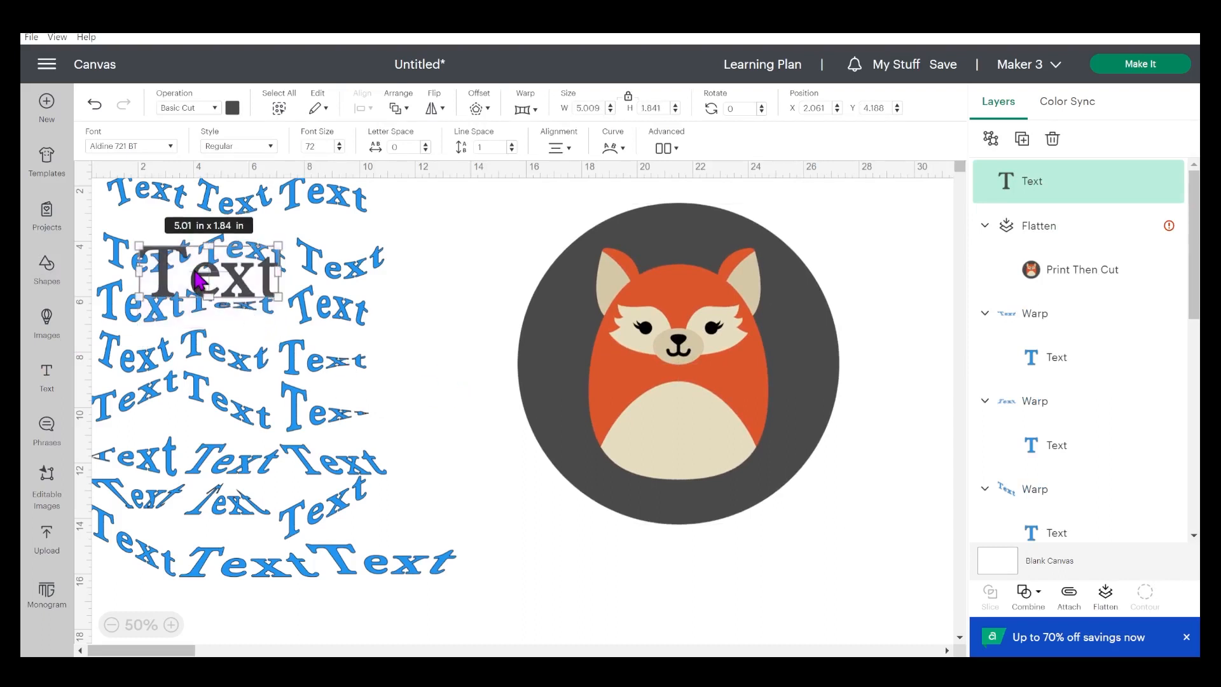
drag(199, 279, 659, 443)
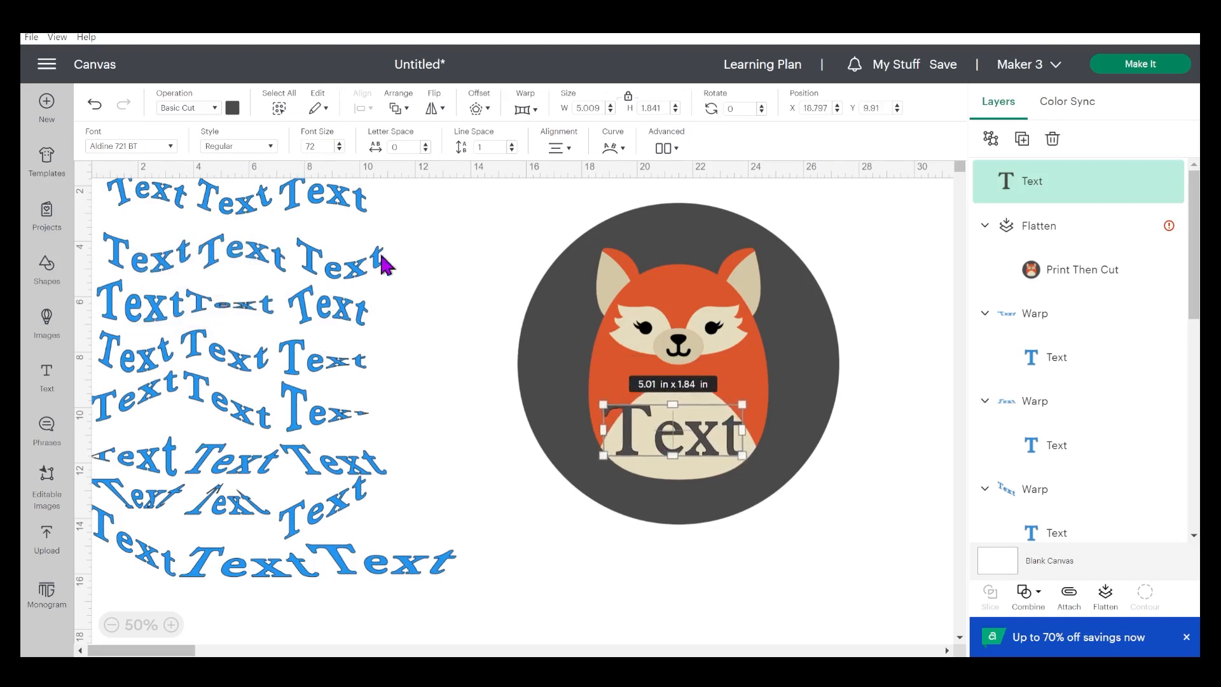
Browse the Modern Cricut fonts and the system fonts, and set the belly text's font to Arial.
click(167, 151)
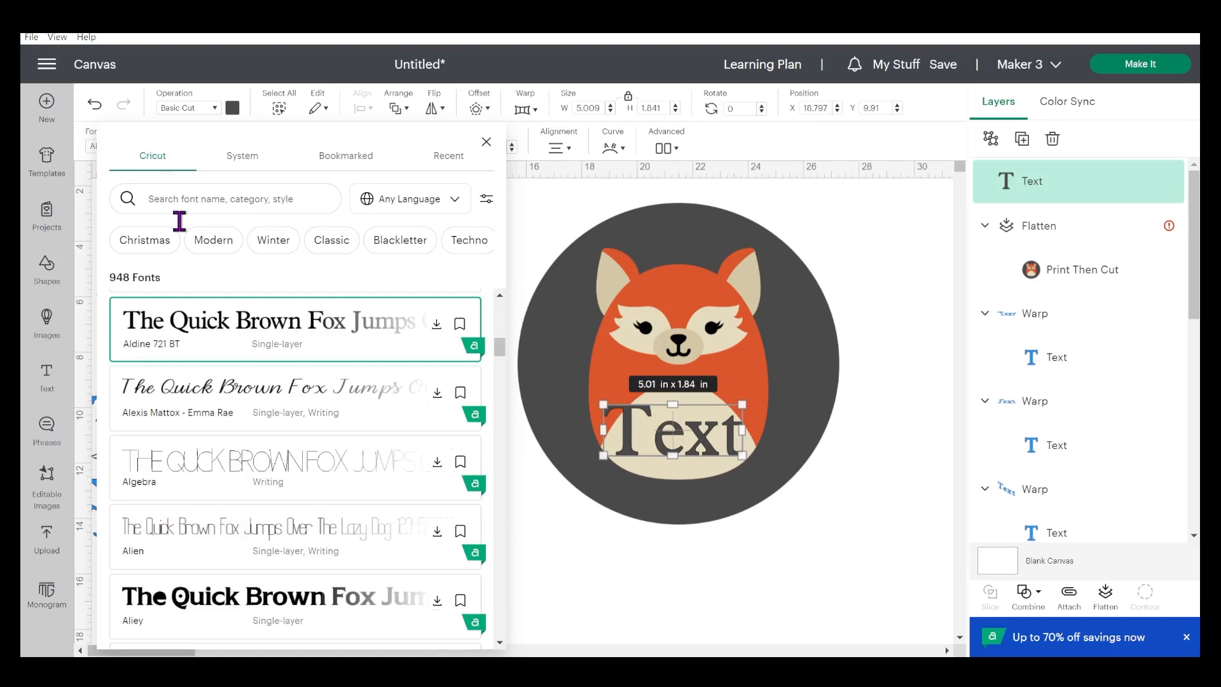
click(213, 240)
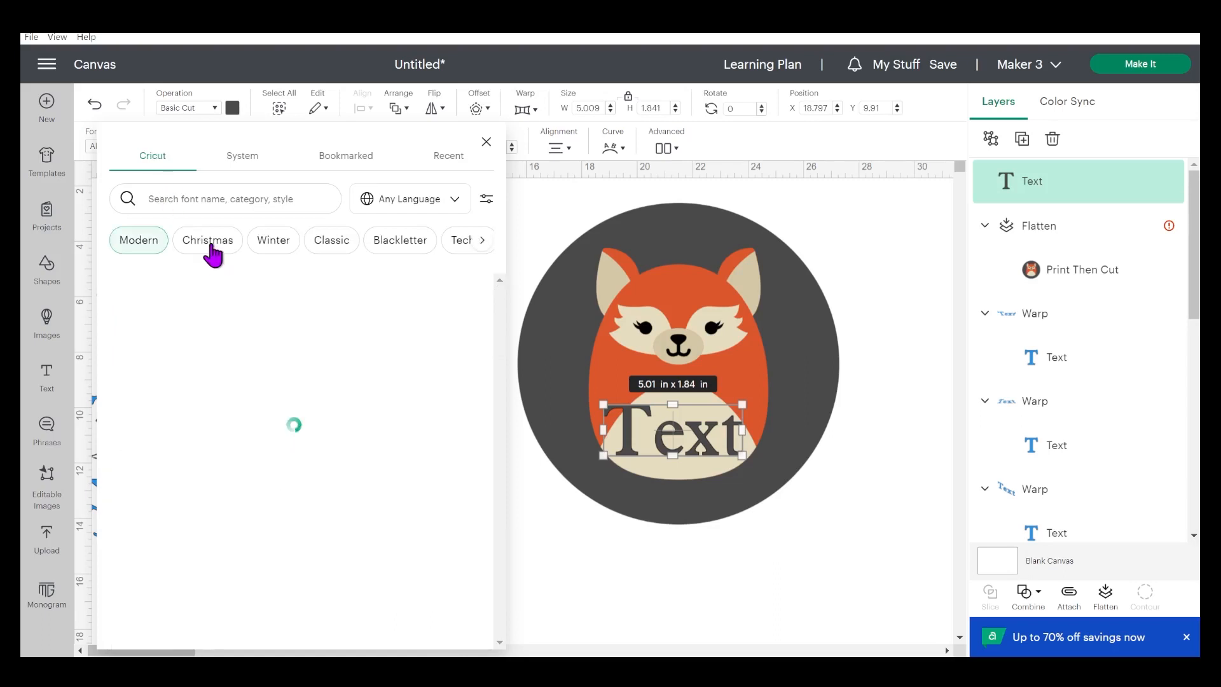
scroll(316, 402, down, 8)
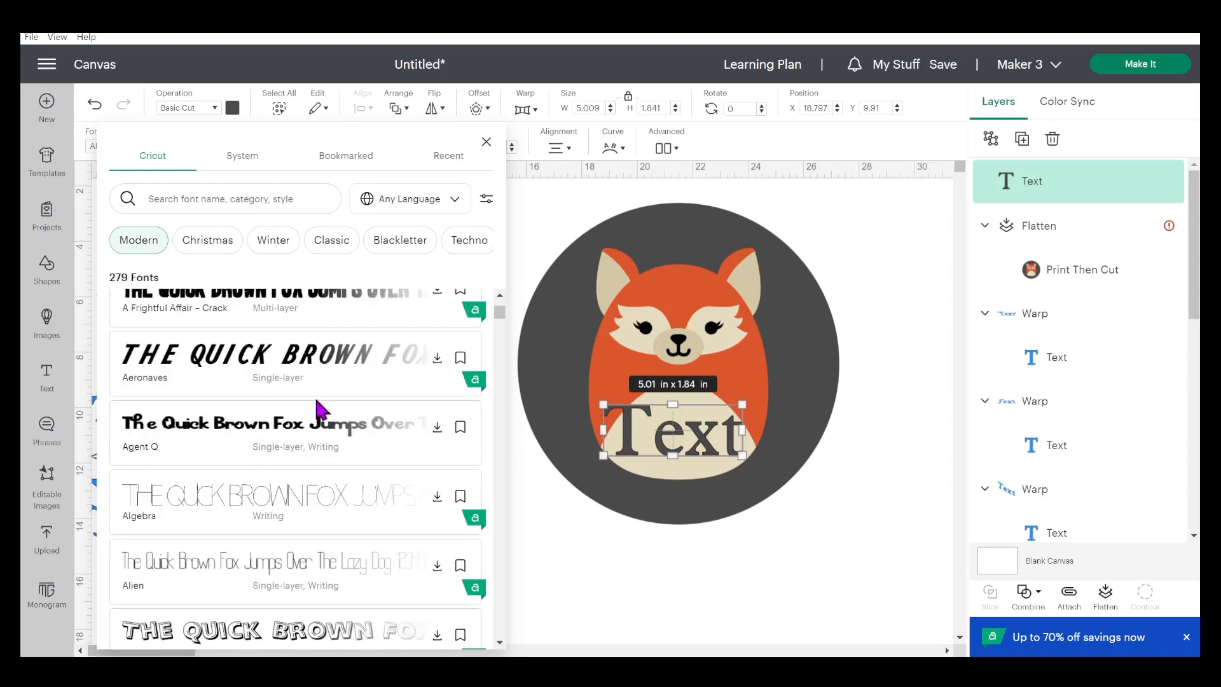
scroll(318, 409, down, 4)
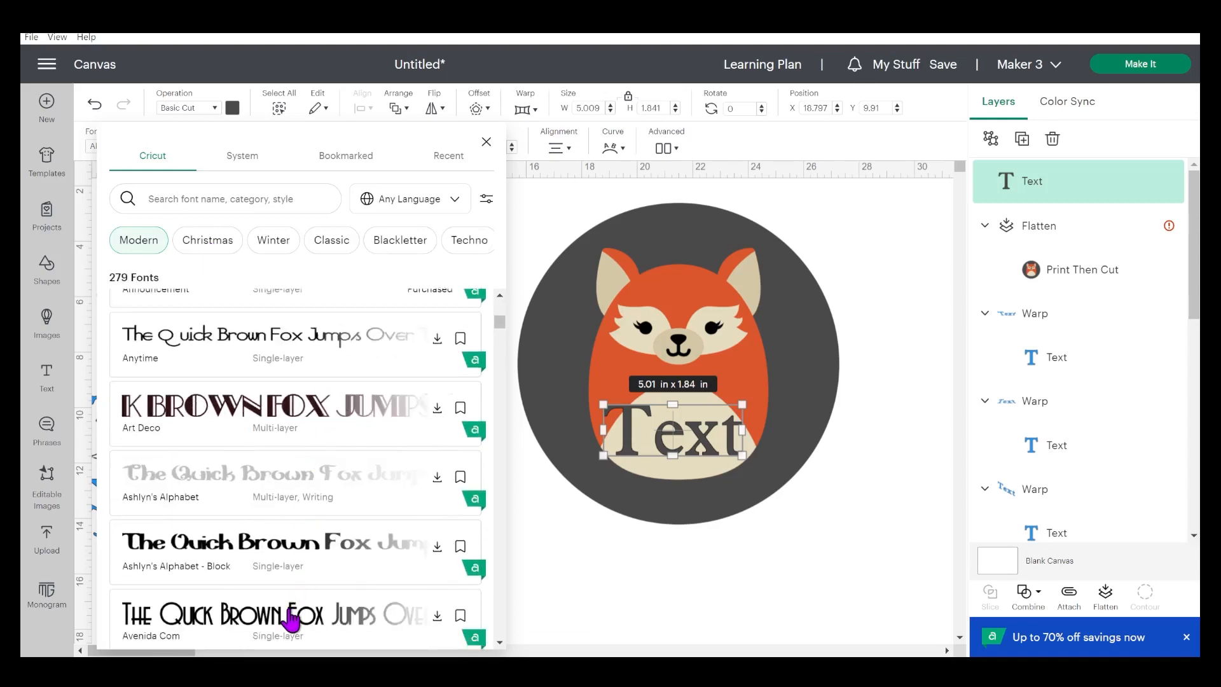
scroll(276, 537, up, 3)
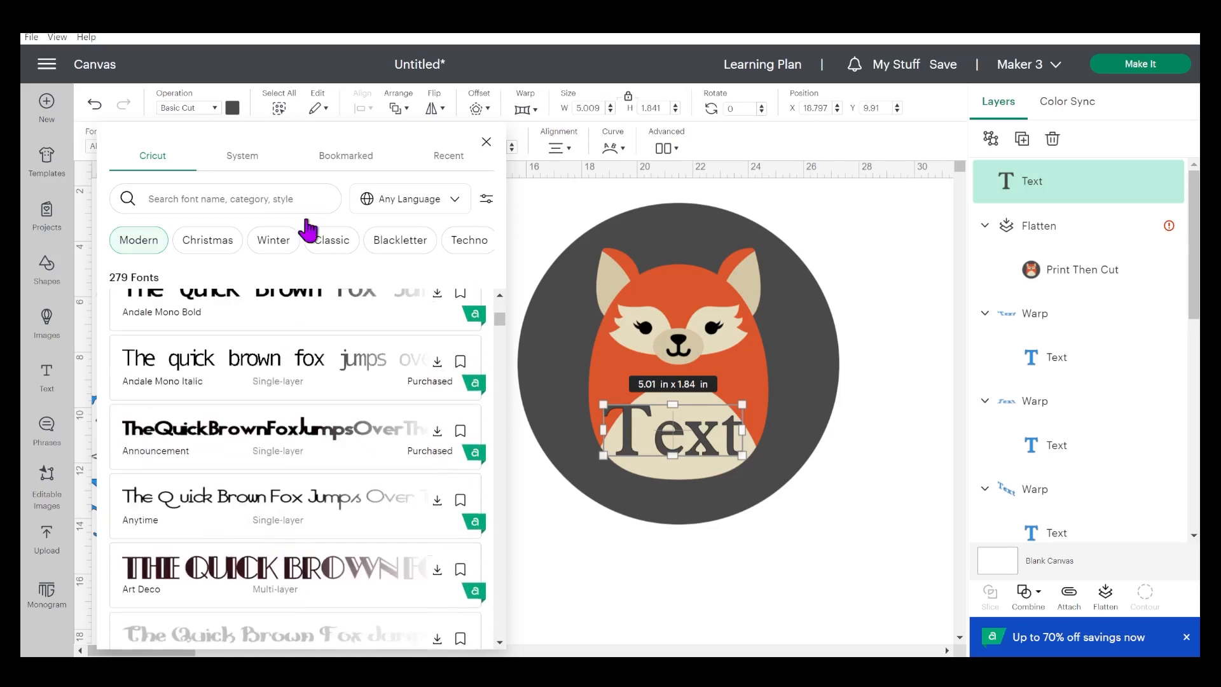
click(237, 159)
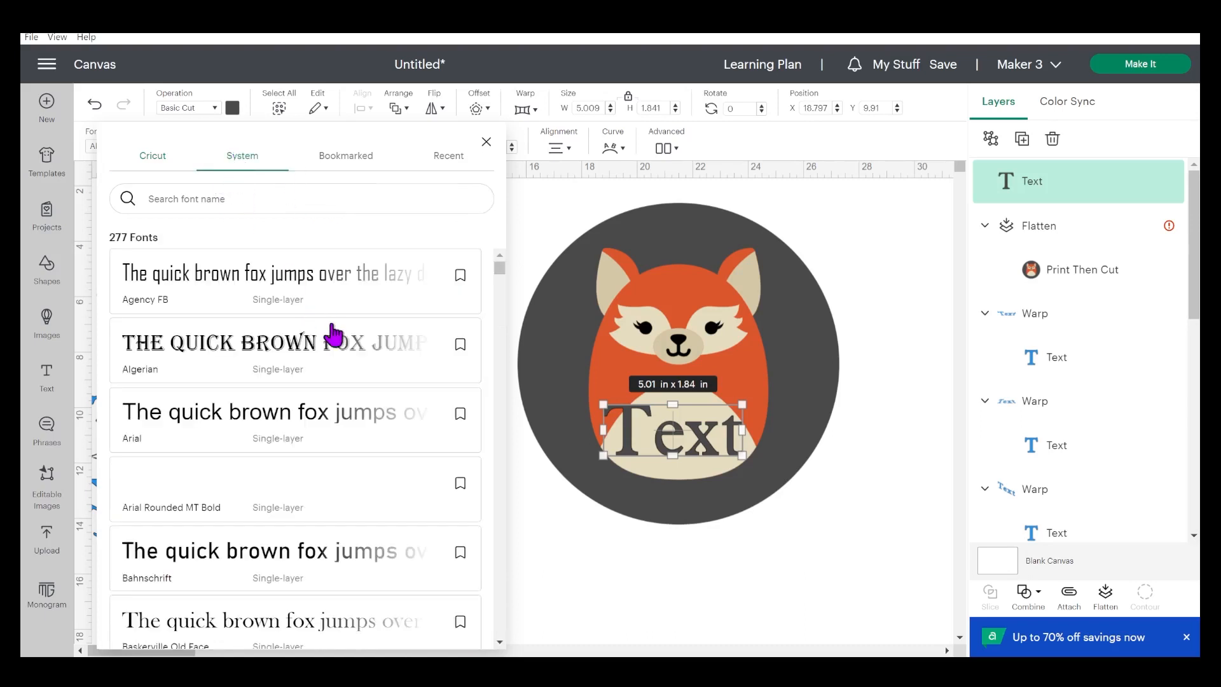
click(217, 433)
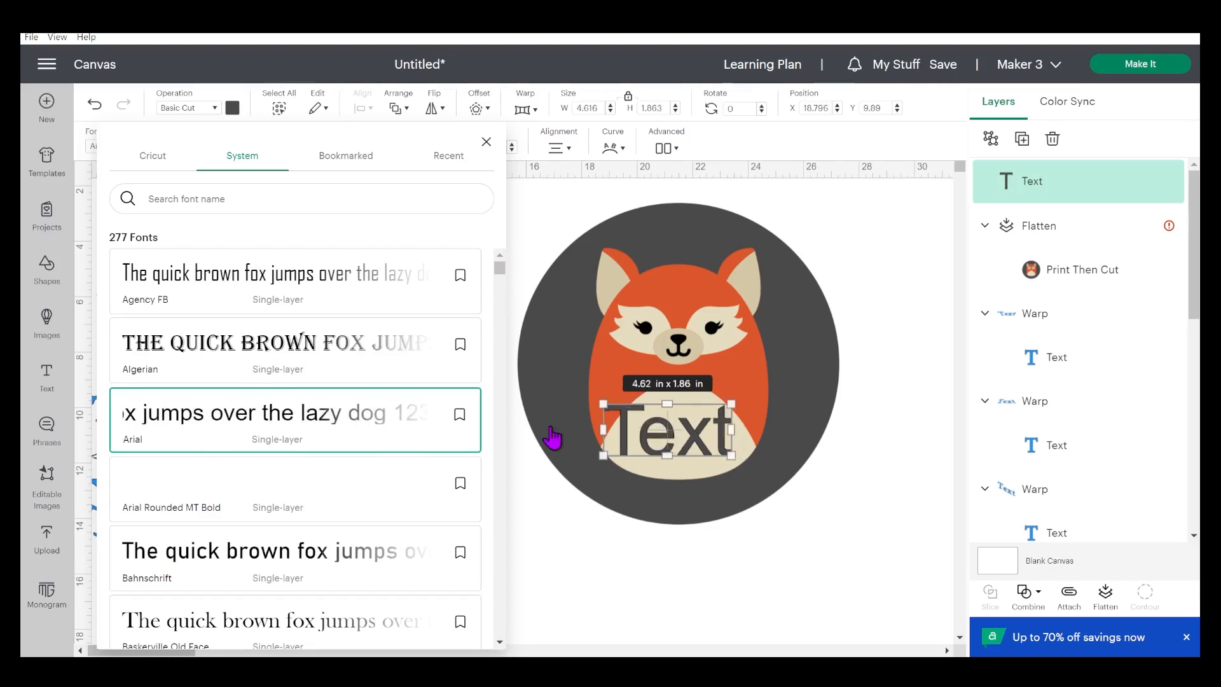
Replace the placeholder text on the belly with a first name and apply warp style 7 to it.
double_click(653, 433)
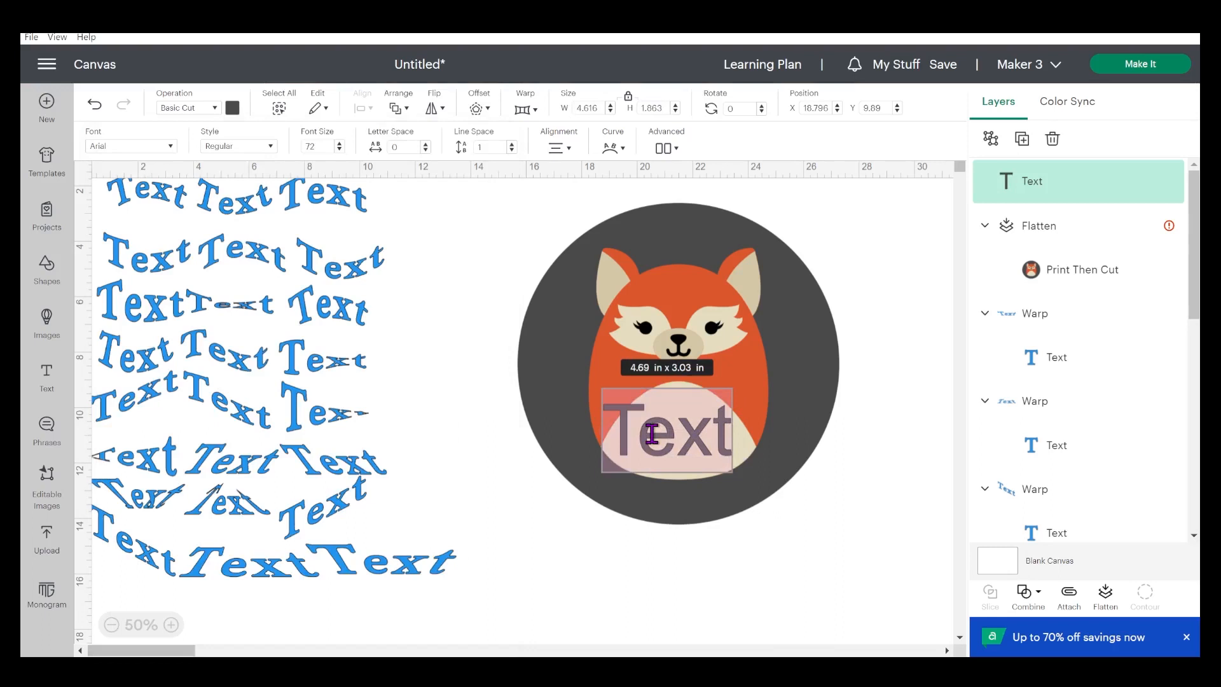
text(Simon)
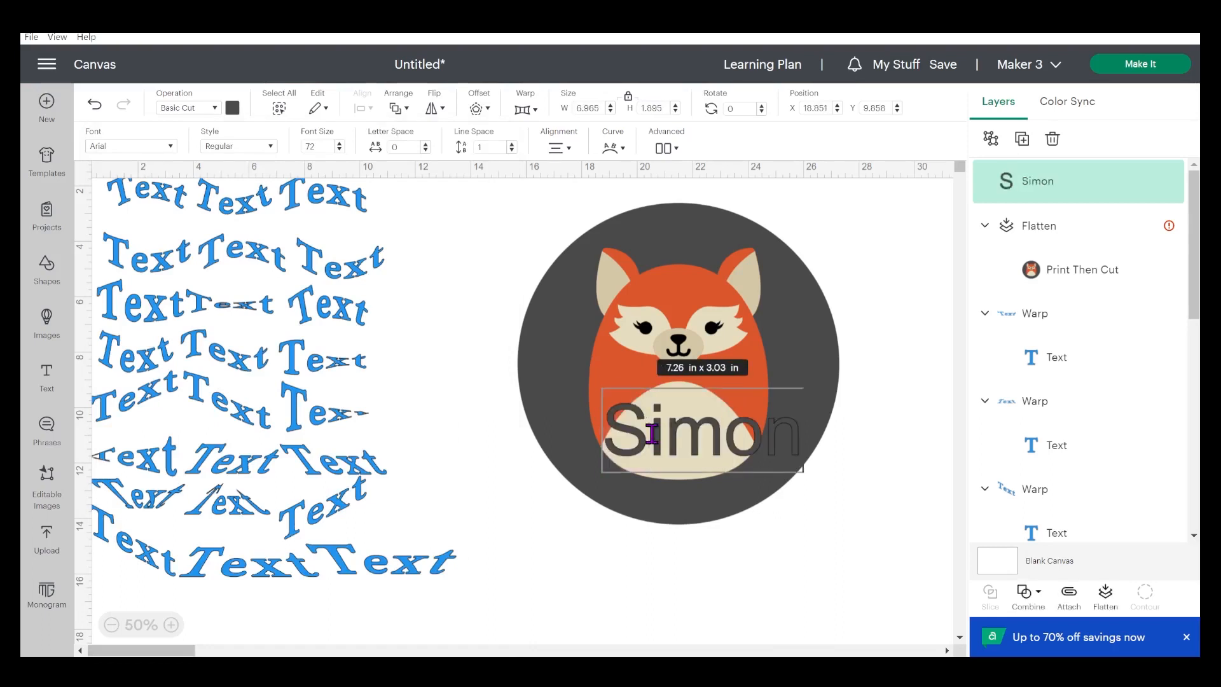
click(521, 110)
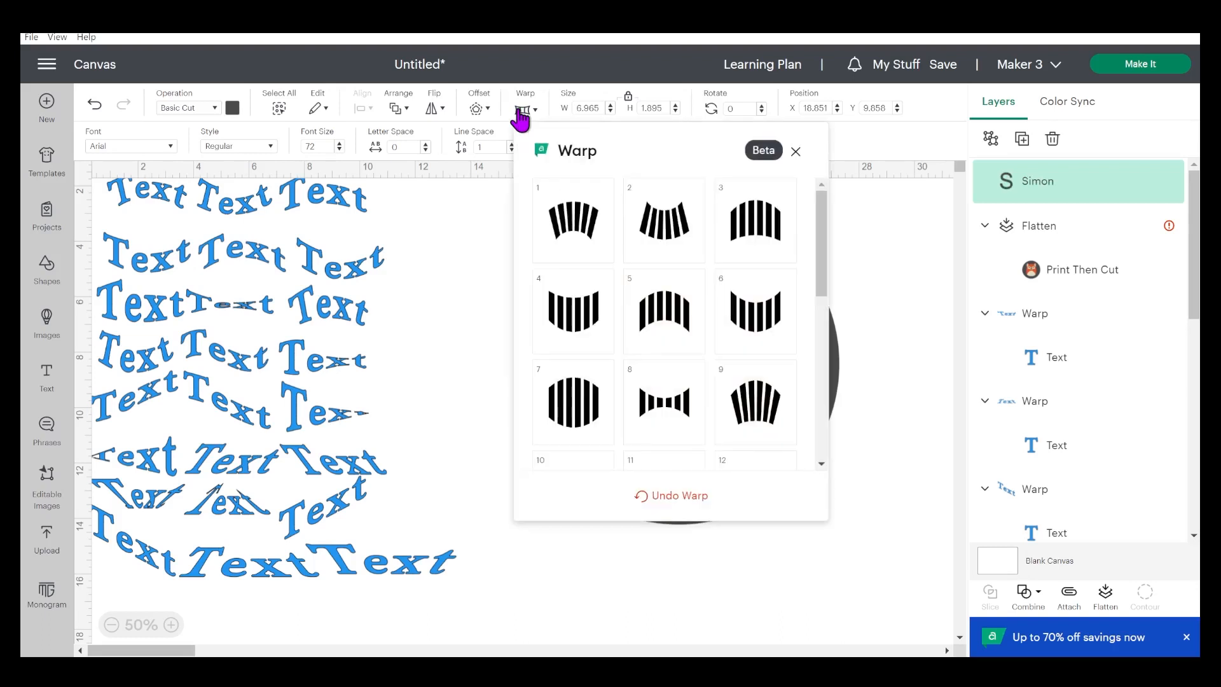
click(584, 401)
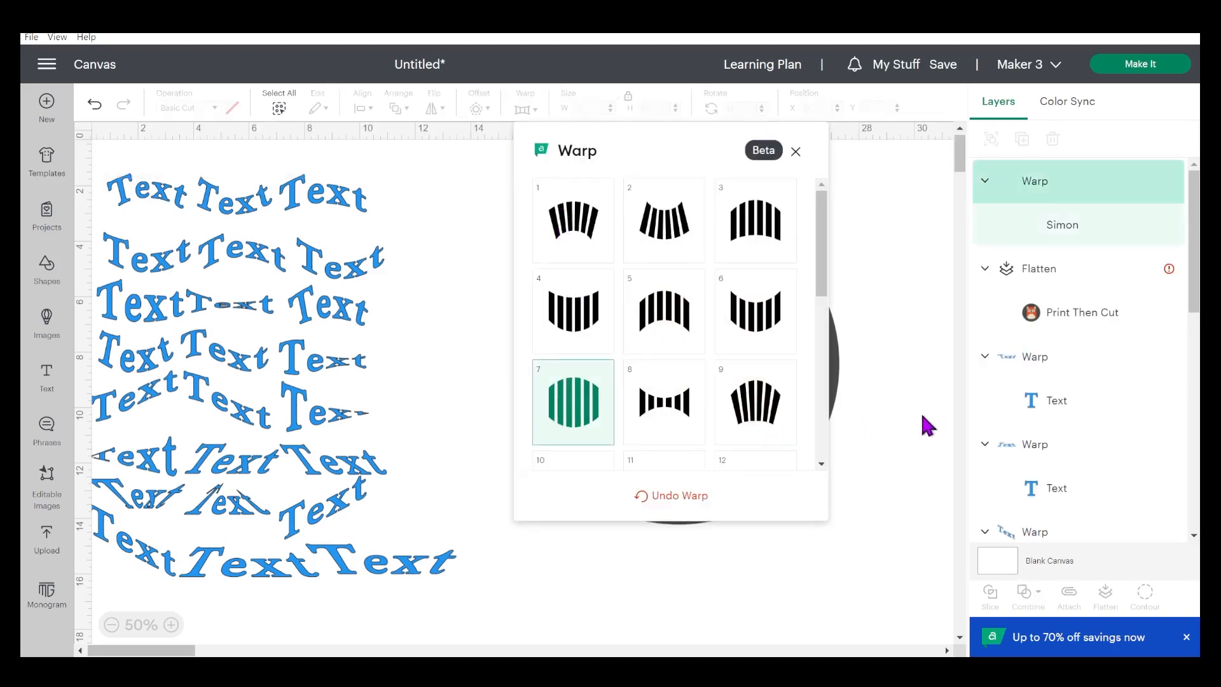
Move the warped name to the middle of the fox's cream belly.
click(926, 426)
drag(742, 464, 678, 452)
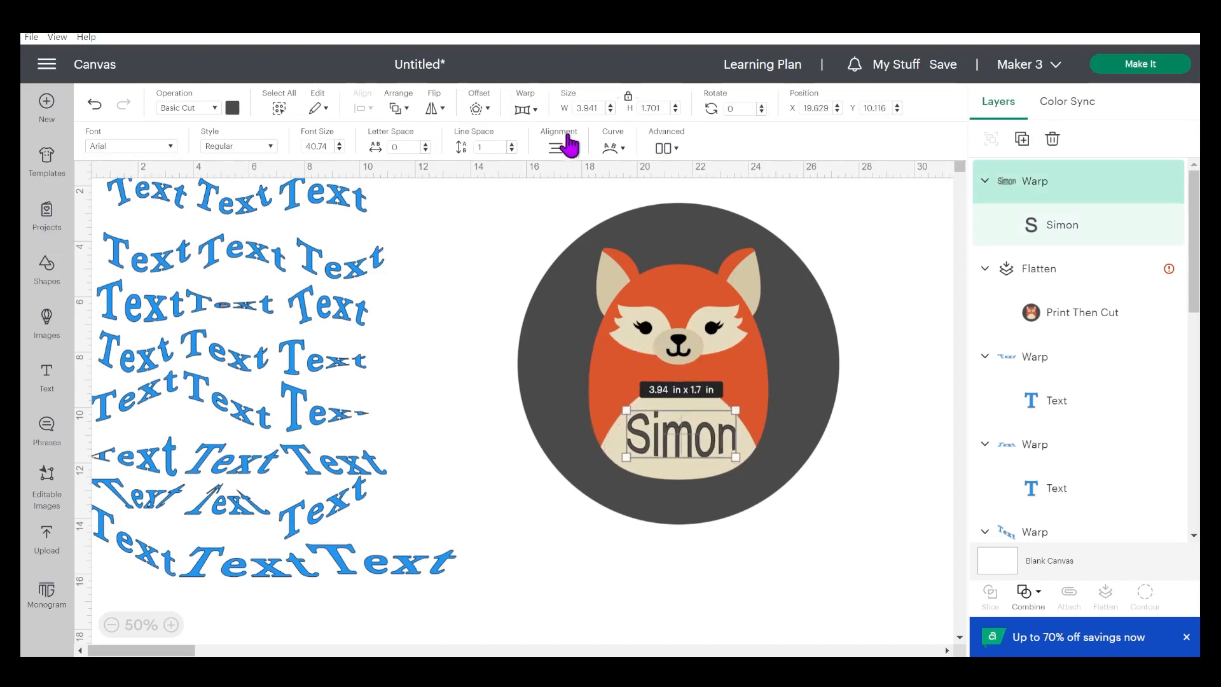
click(527, 109)
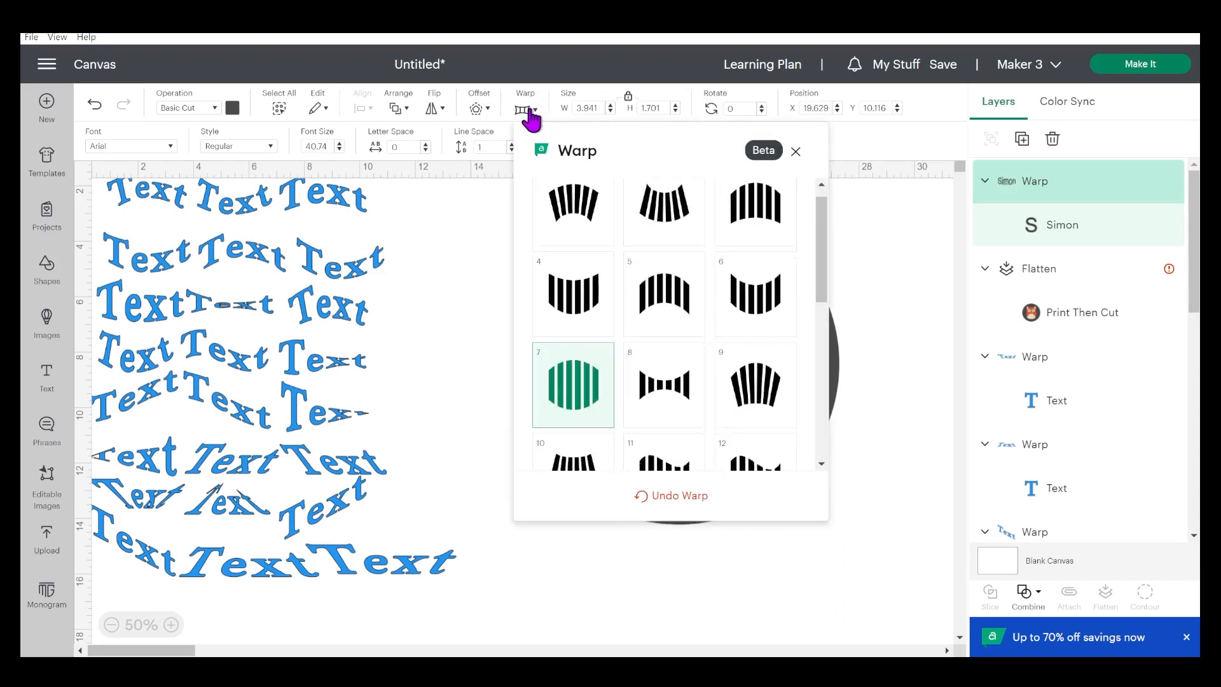
click(890, 349)
Try warp style 10 on the name on the fox's belly, and switch it back to style 7.
drag(664, 525, 589, 523)
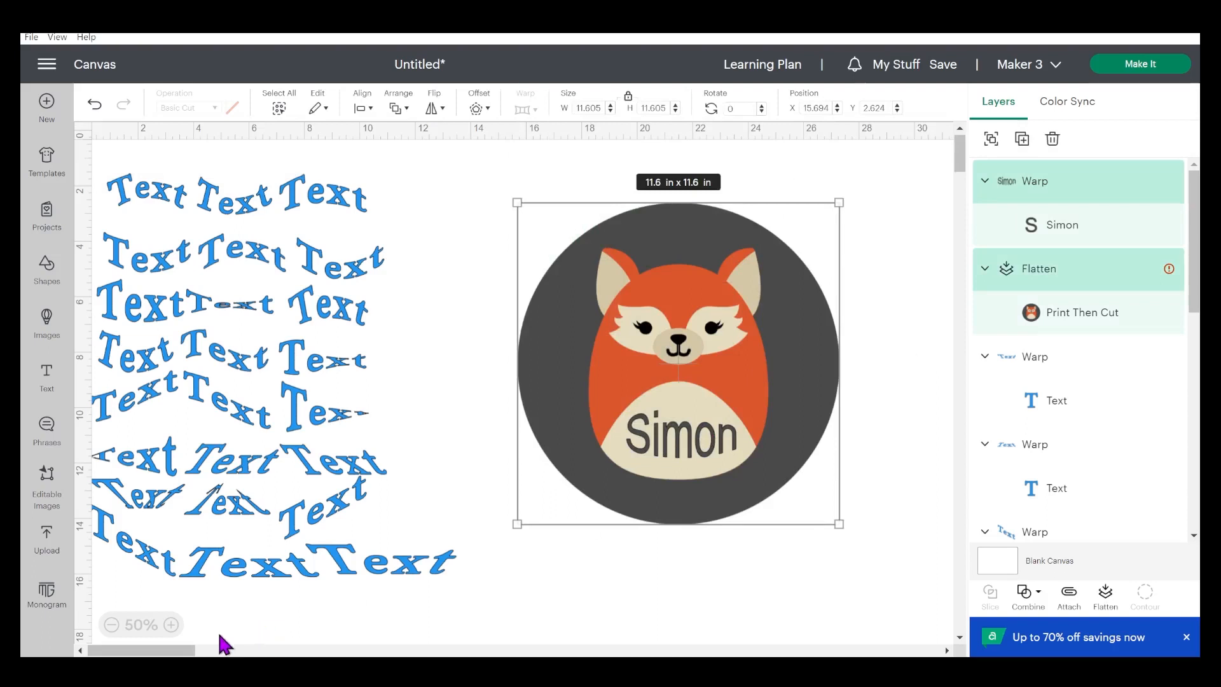
drag(190, 650, 236, 653)
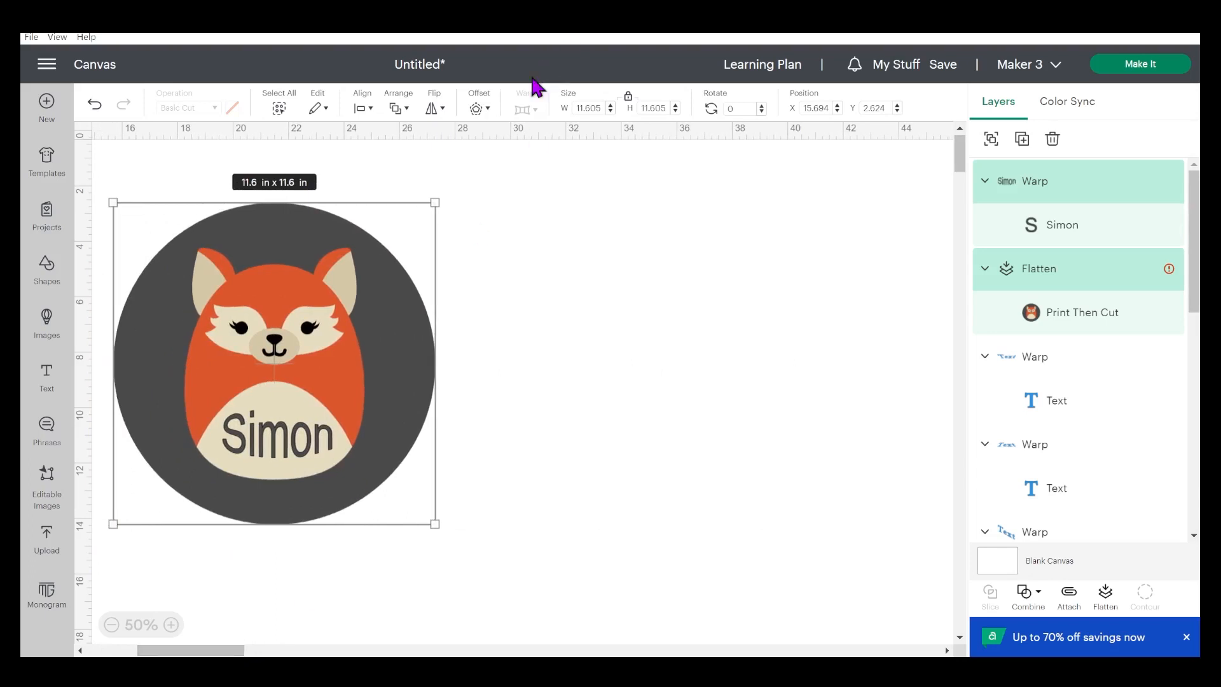
click(488, 362)
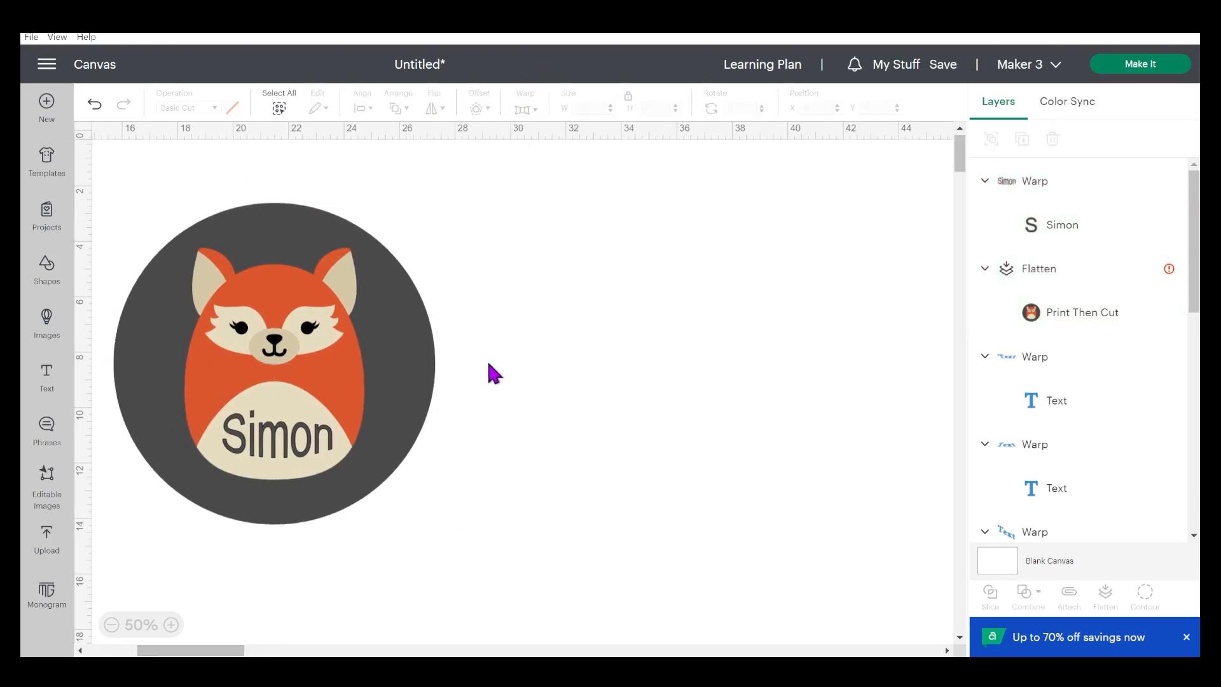
click(297, 439)
click(527, 111)
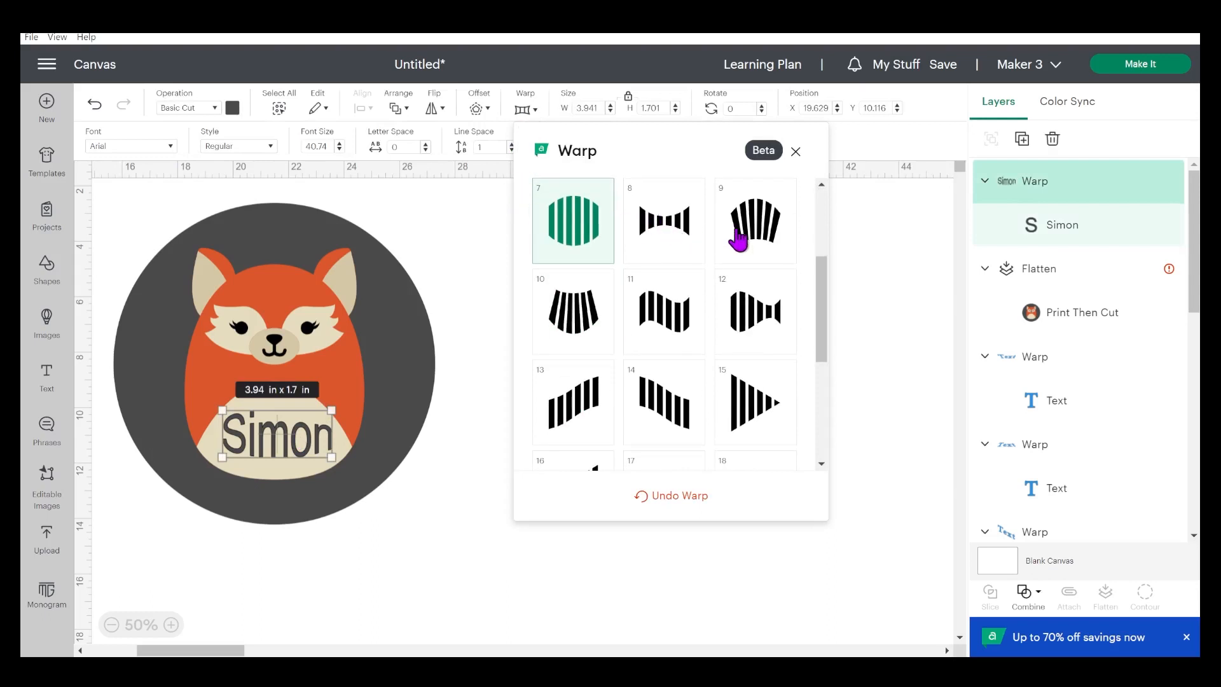
click(576, 314)
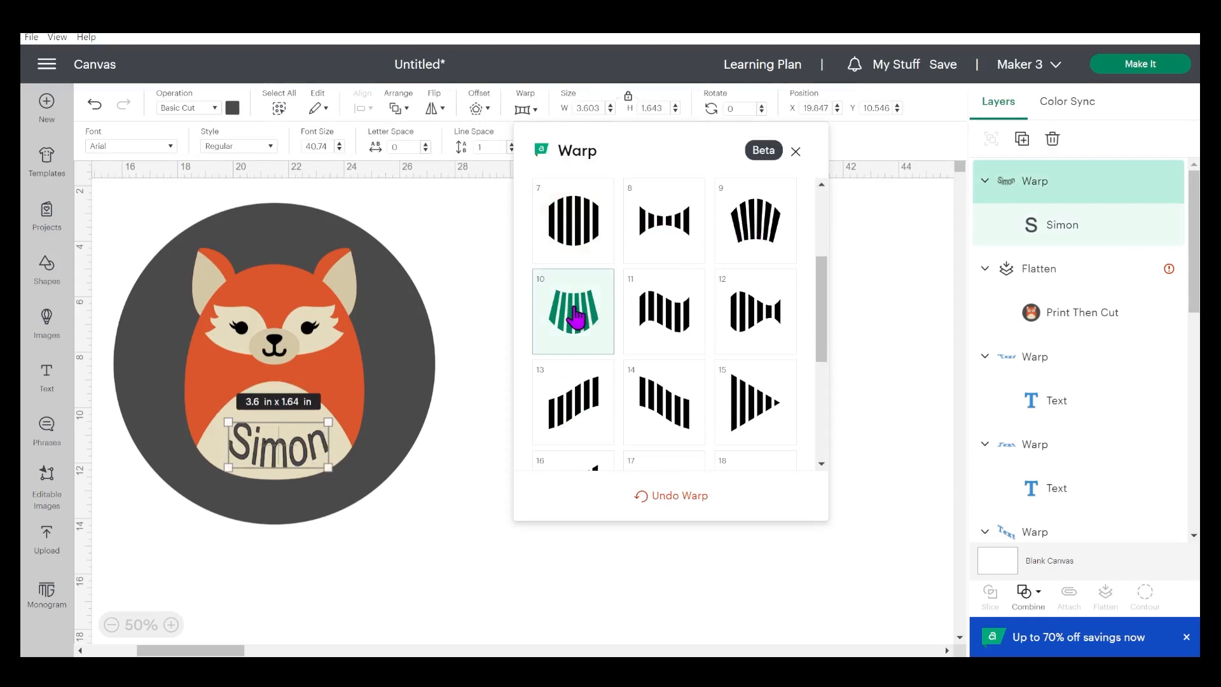
scroll(741, 323, up, 3)
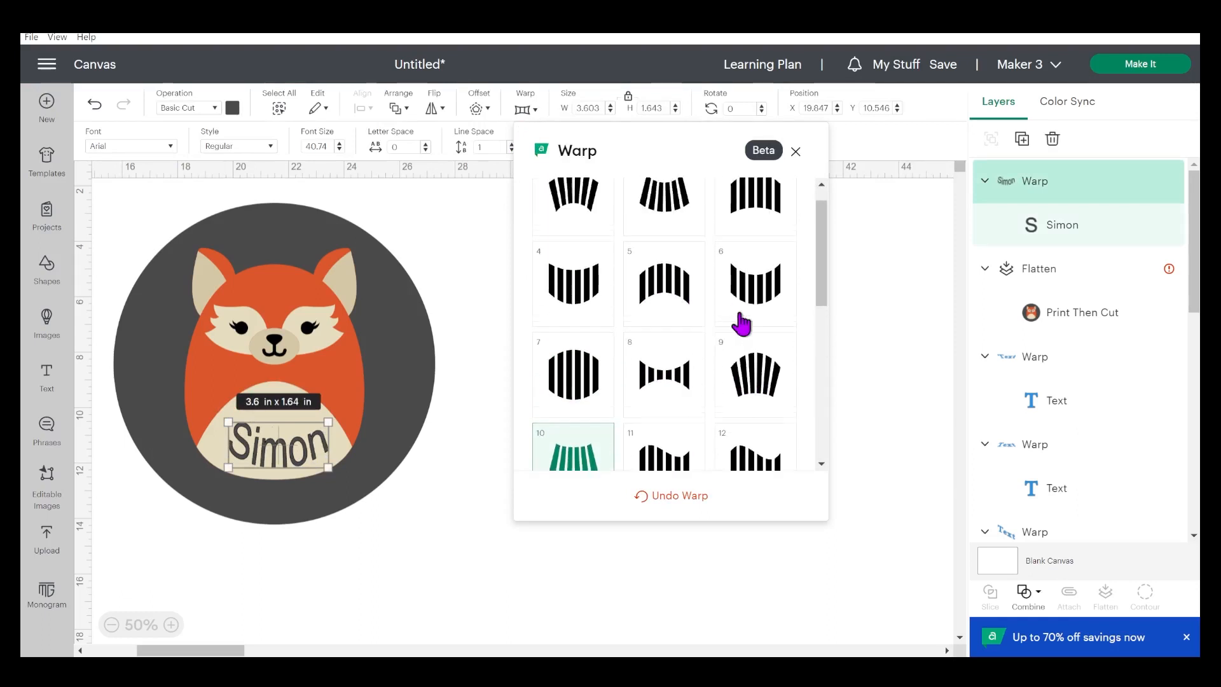
scroll(740, 323, up, 1)
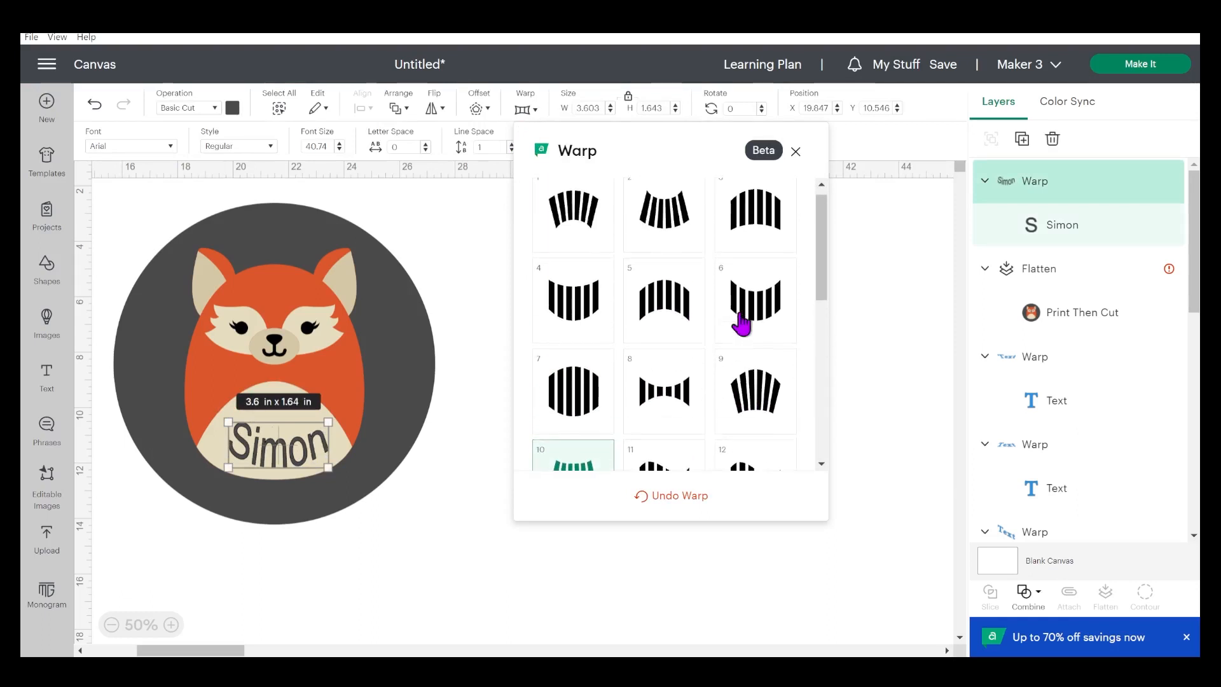
click(596, 413)
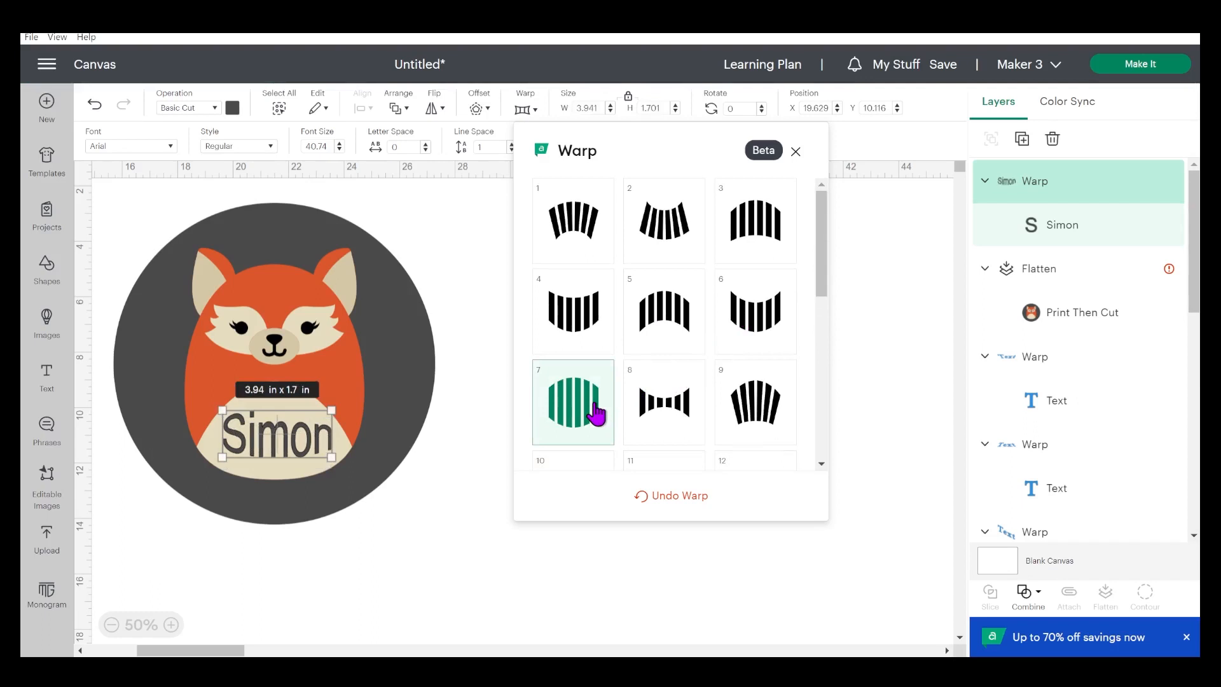
Remove the warp from the name on the fox's belly to compare it unwarped, and reapply warp style 7.
click(685, 494)
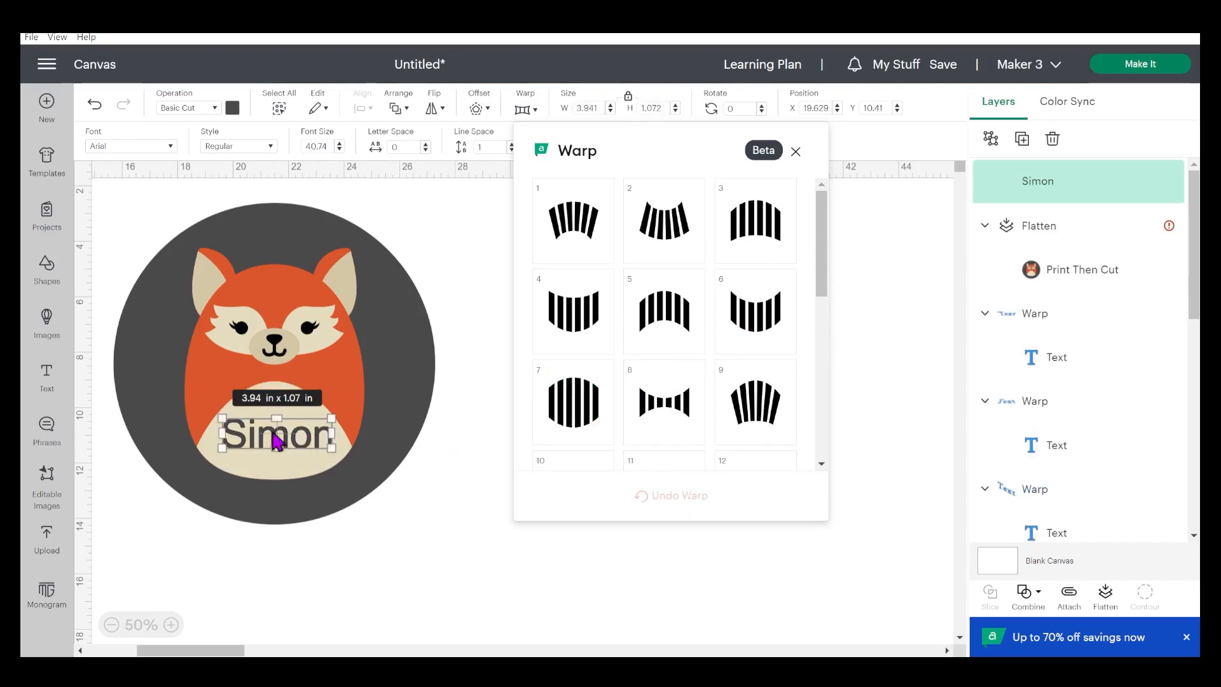
click(485, 495)
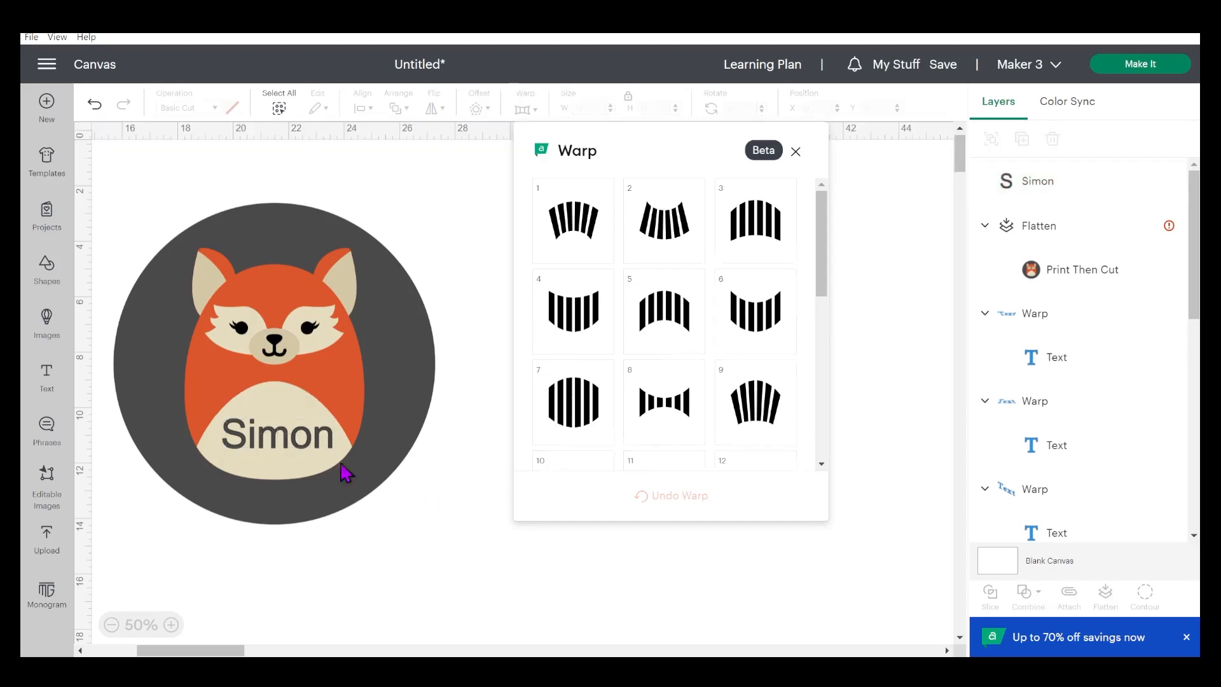
click(299, 459)
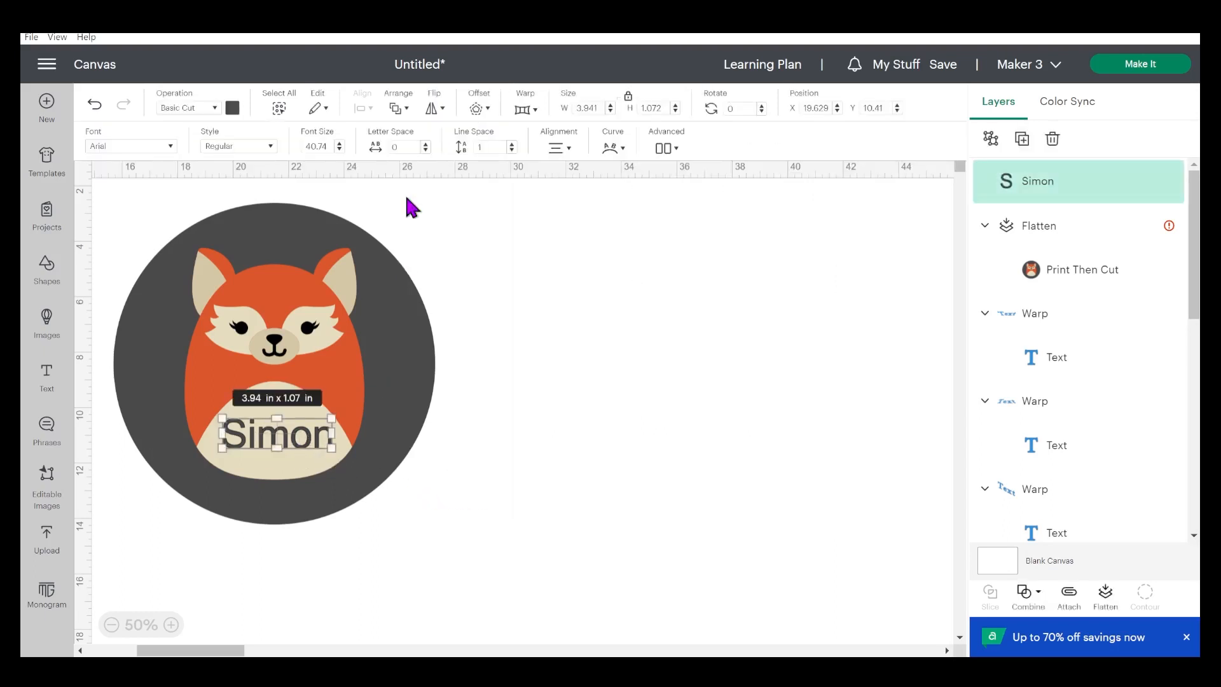
click(525, 109)
click(576, 423)
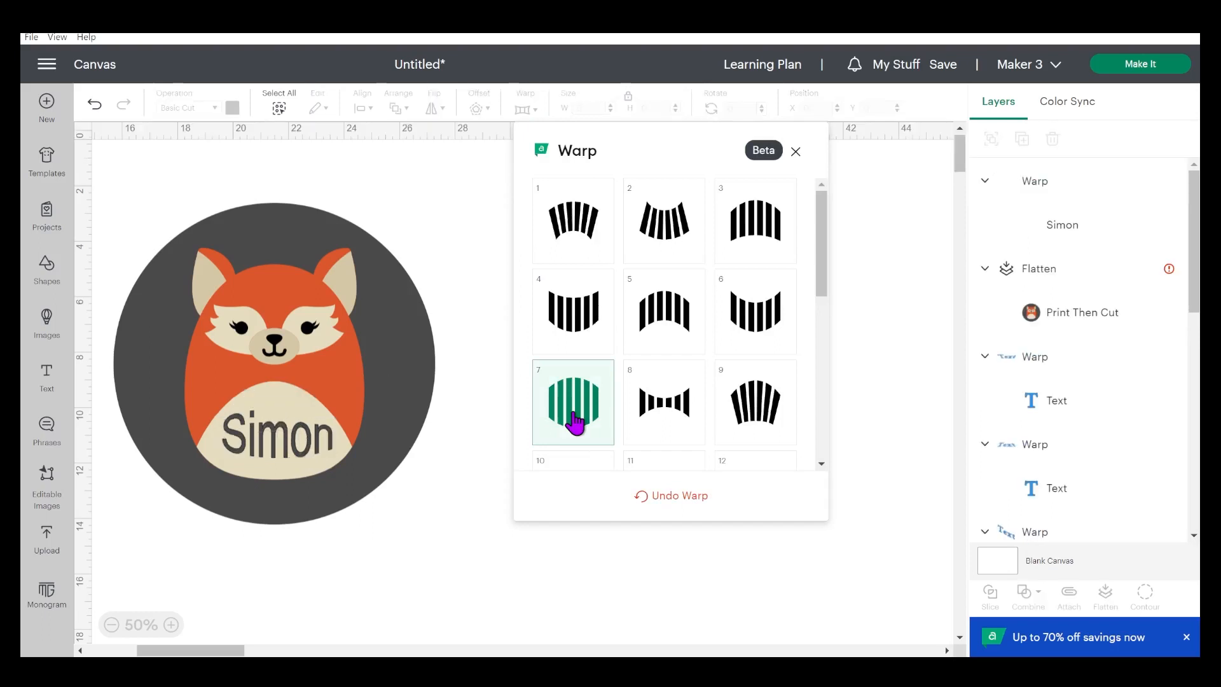
click(468, 452)
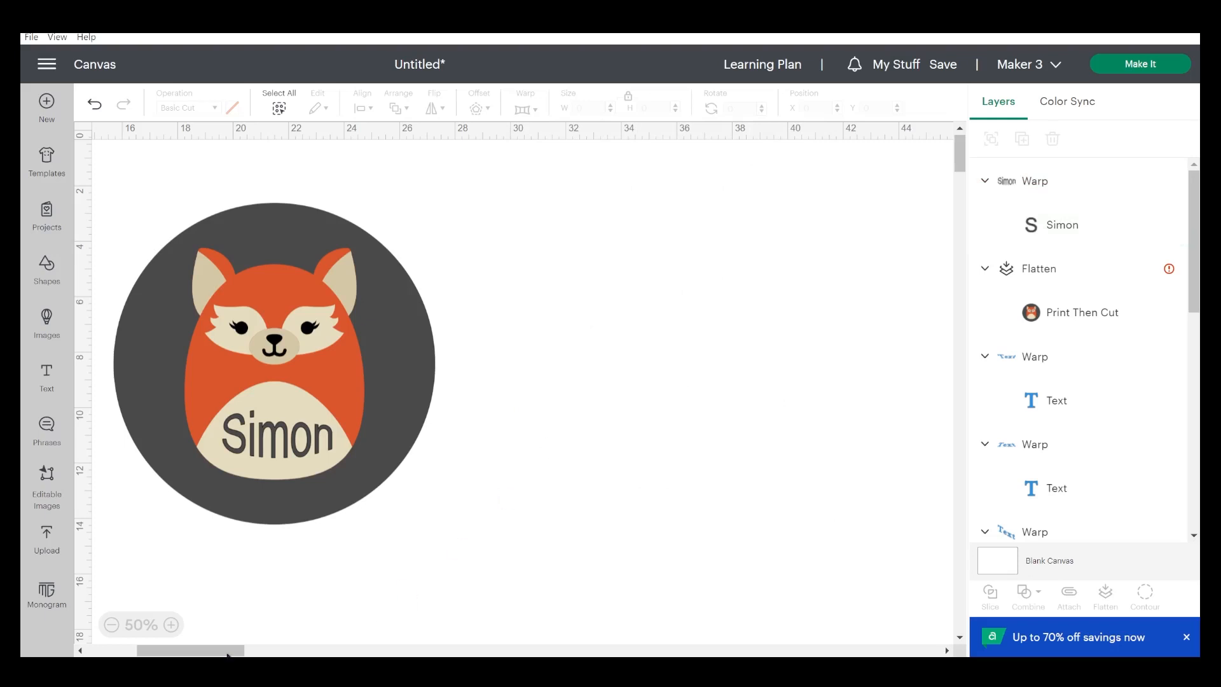
drag(227, 655, 140, 651)
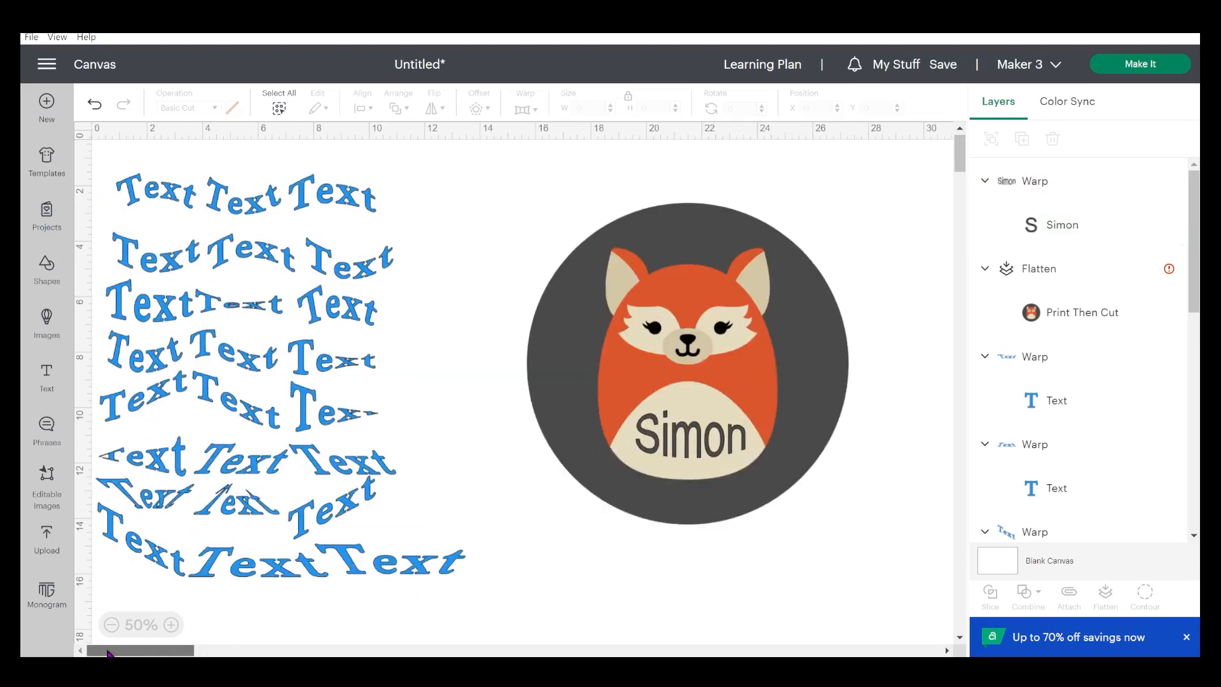